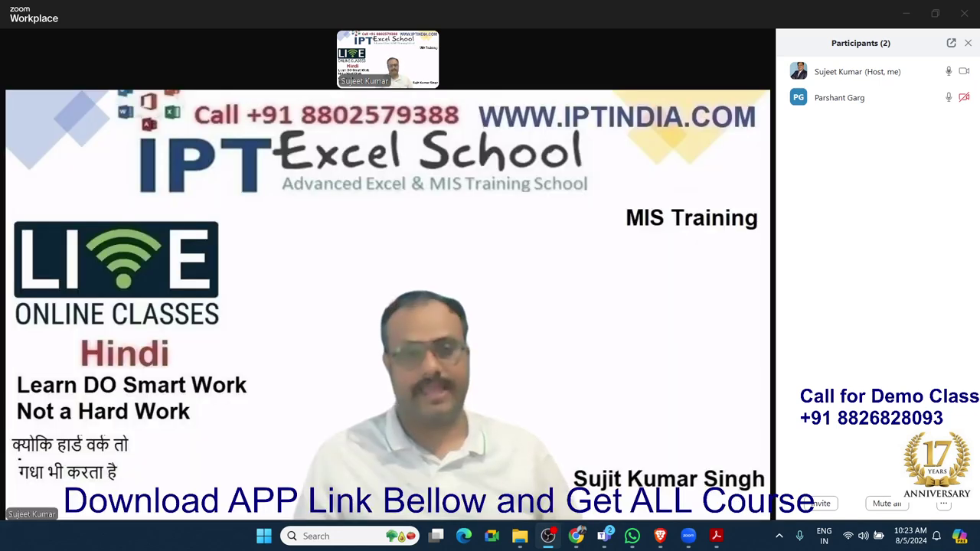
Open Zoom's share-screen picker with Screen 1 selected.
click(411, 496)
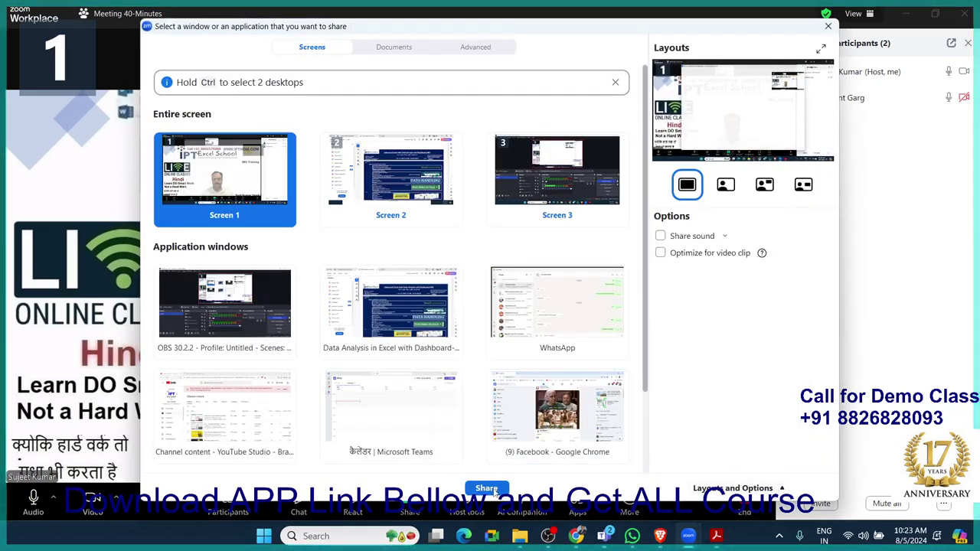
Share Screen 1, move the video preview aside, and launch Excel from Windows search.
click(484, 488)
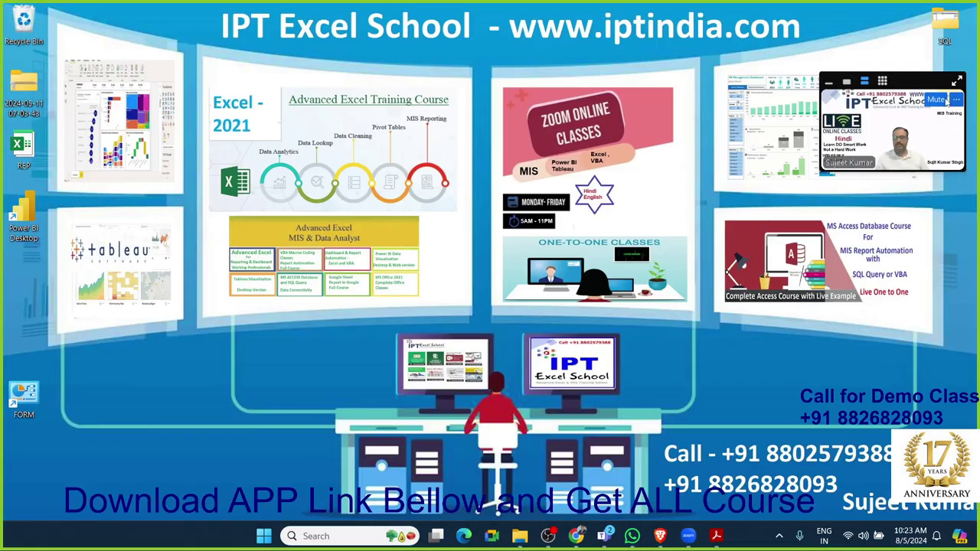
drag(920, 85, 877, 9)
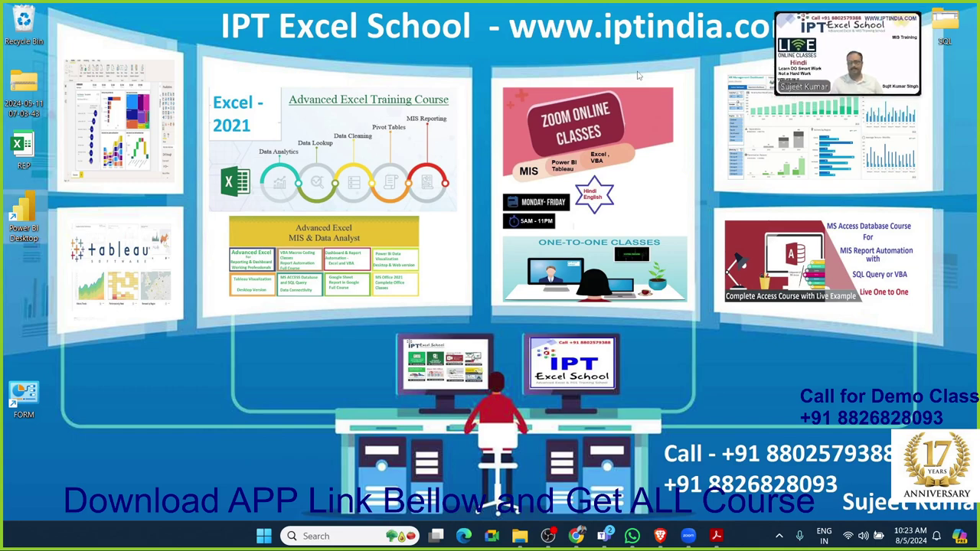
key(super)
text(ex)
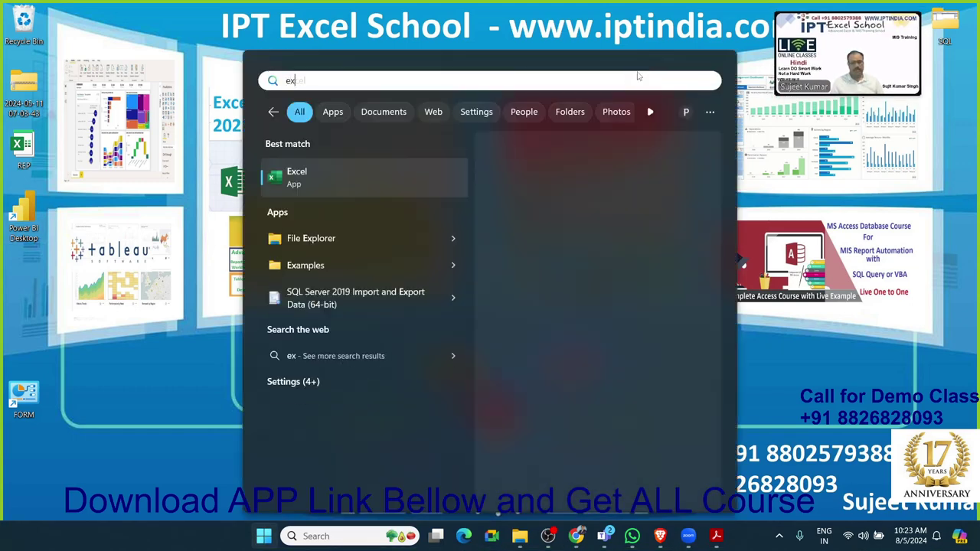
click(615, 162)
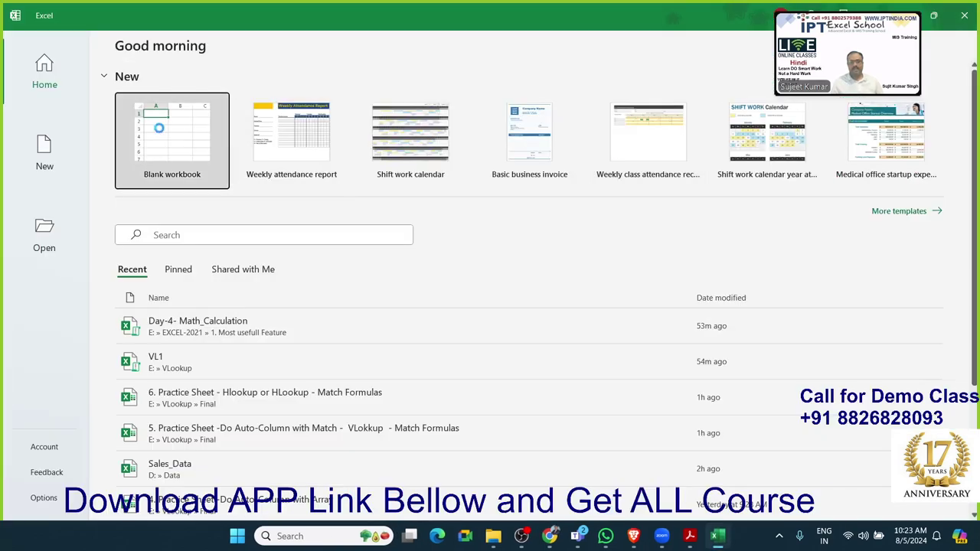
Create a blank workbook and enter 20 in B3 and 30 in E3.
click(159, 129)
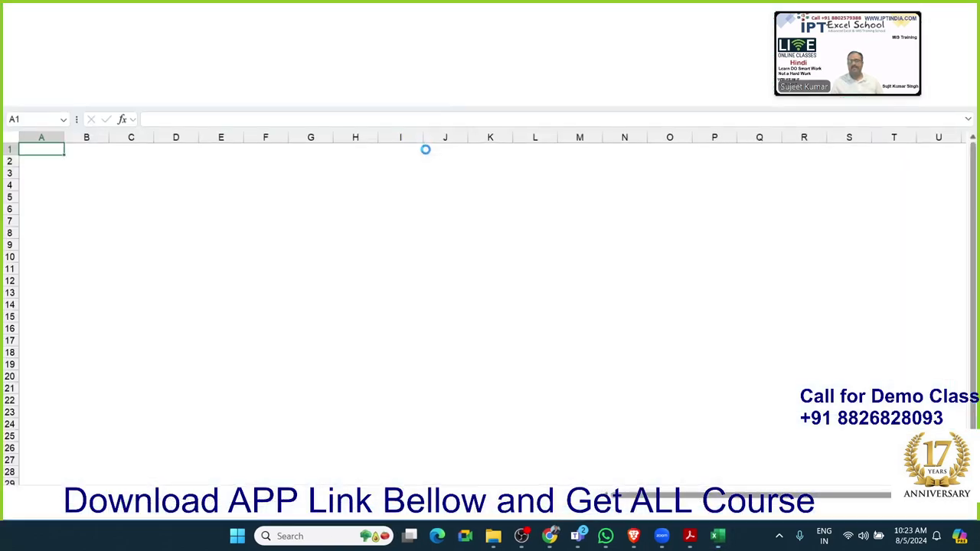
ctrl+scroll(398, 225, up, 5)
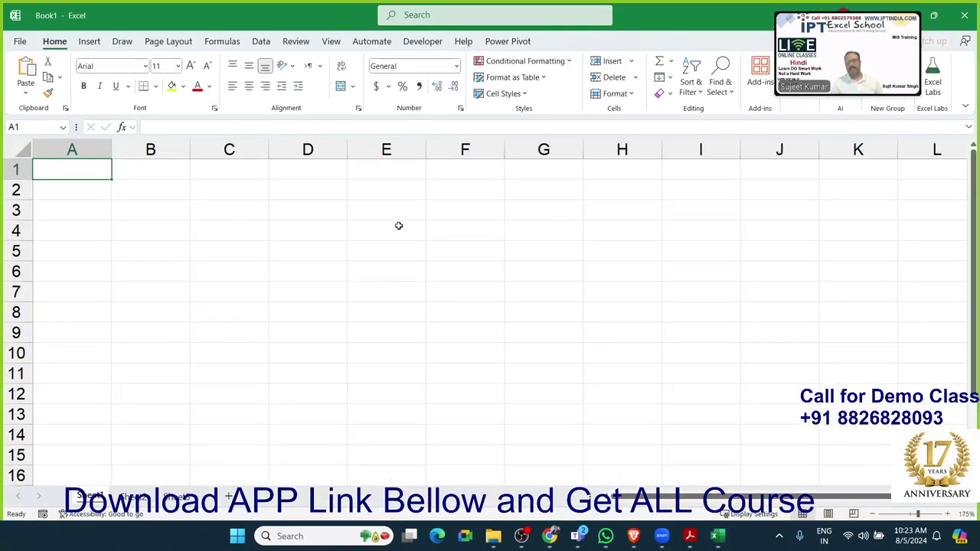
ctrl+scroll(398, 225, up, 5)
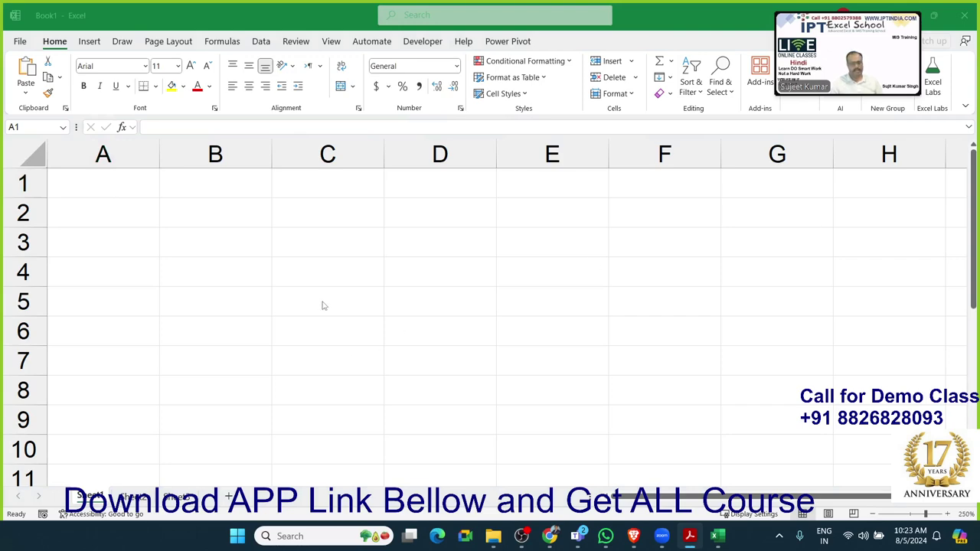
click(245, 289)
ctrl+scroll(243, 286, up, 2)
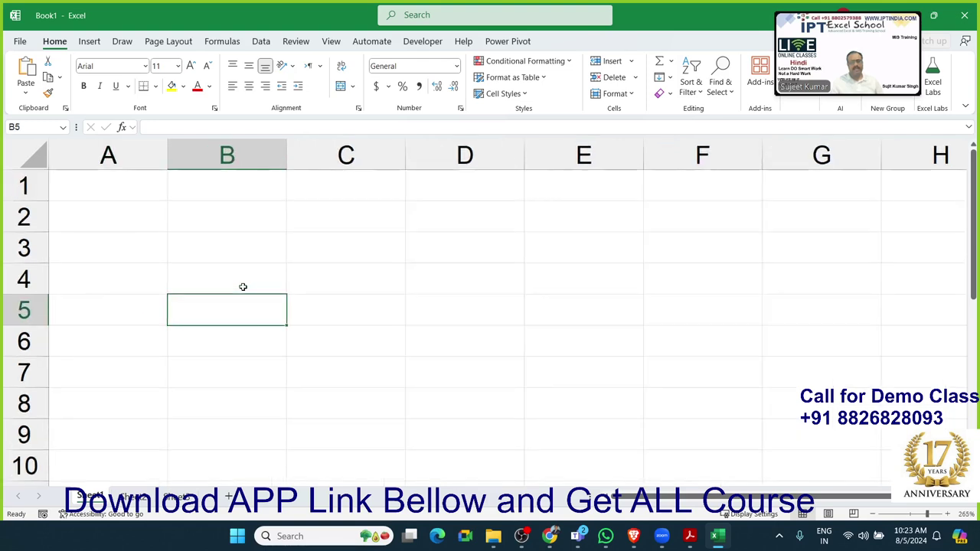
click(240, 265)
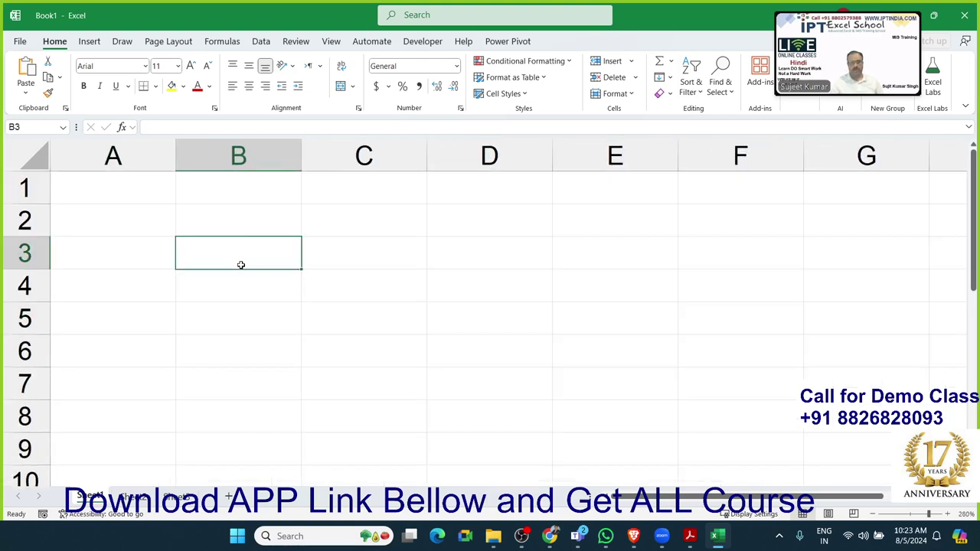
text(20)
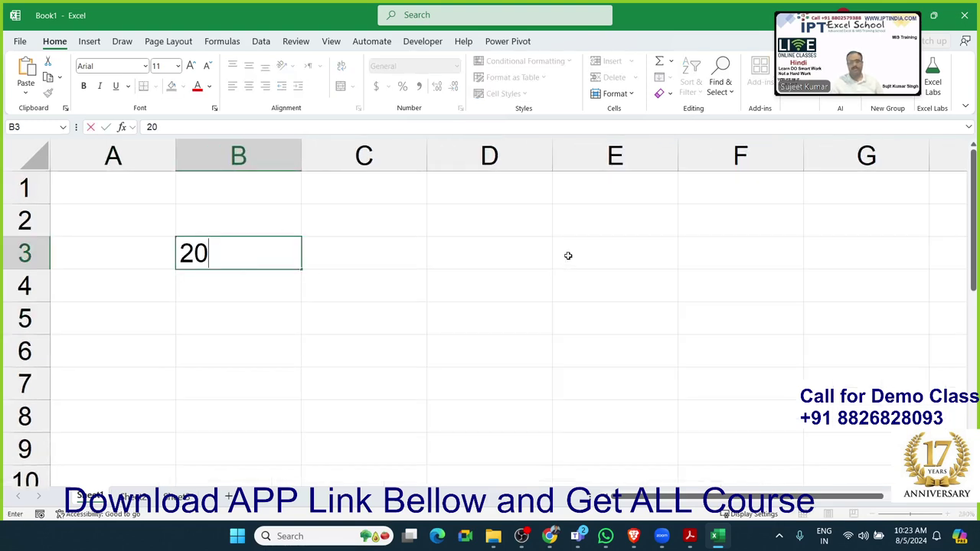
click(568, 255)
text(30)
key(Return)
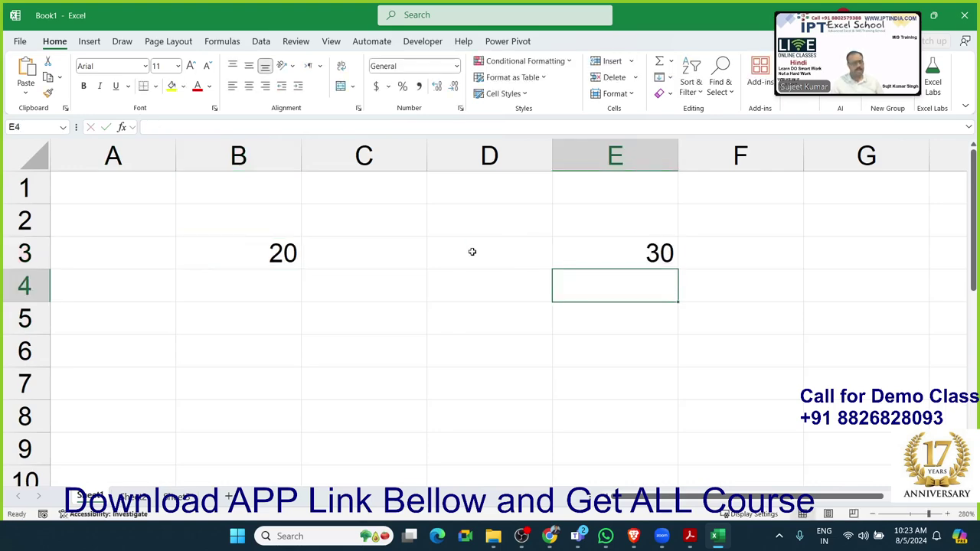
Copy B3's 20 over E3, then undo the paste to restore 30.
click(295, 252)
key(ctrl+c)
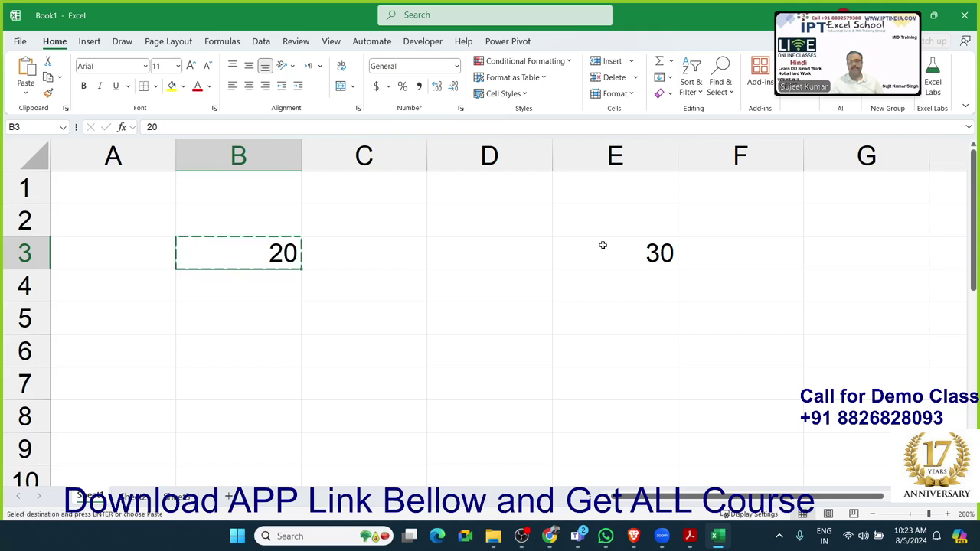
click(606, 246)
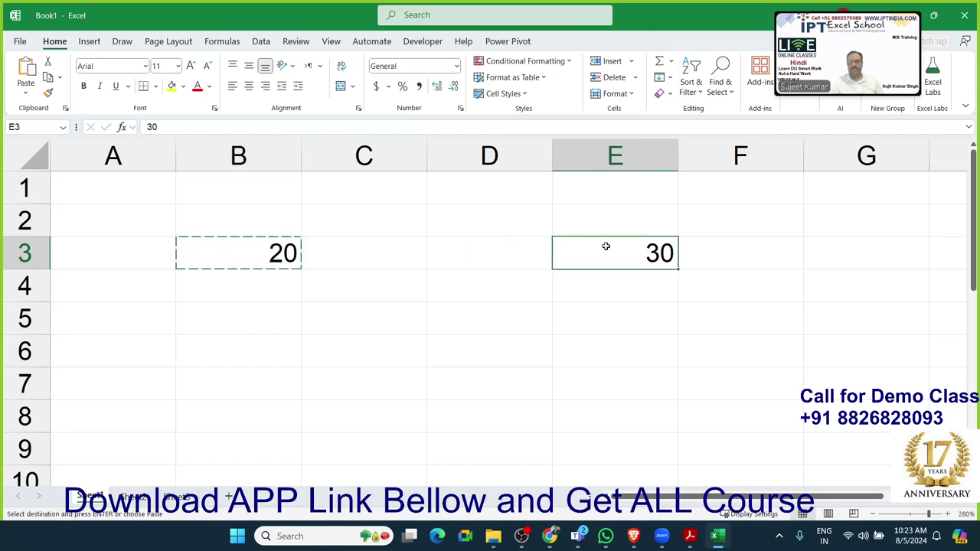
key(ctrl+v)
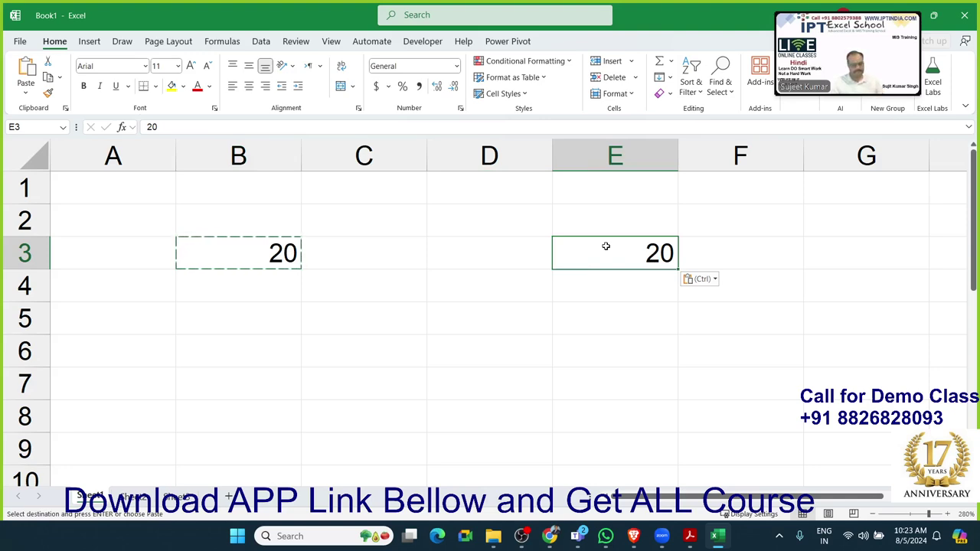
key(ctrl+z)
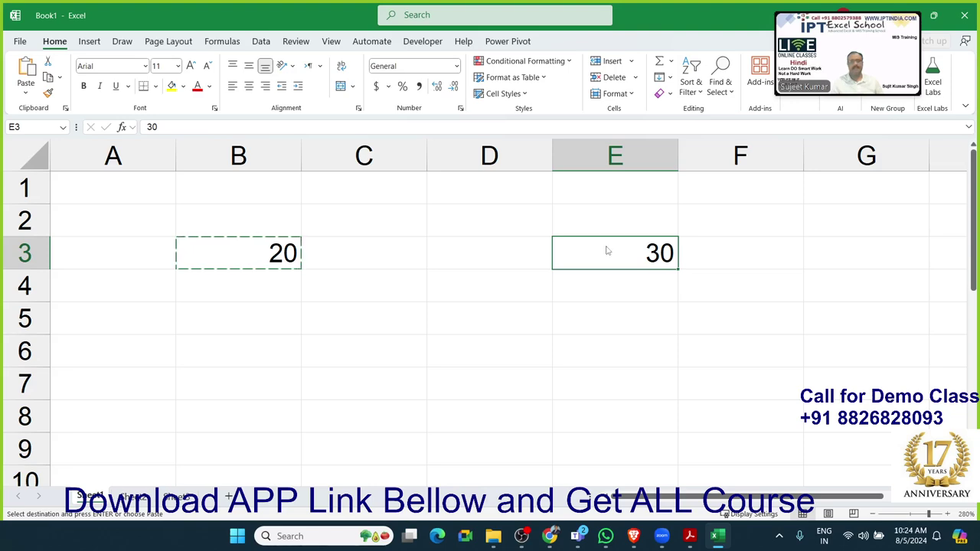
Paste Special the copied 20 into E3 with the Add operation, giving 50.
right_click(606, 250)
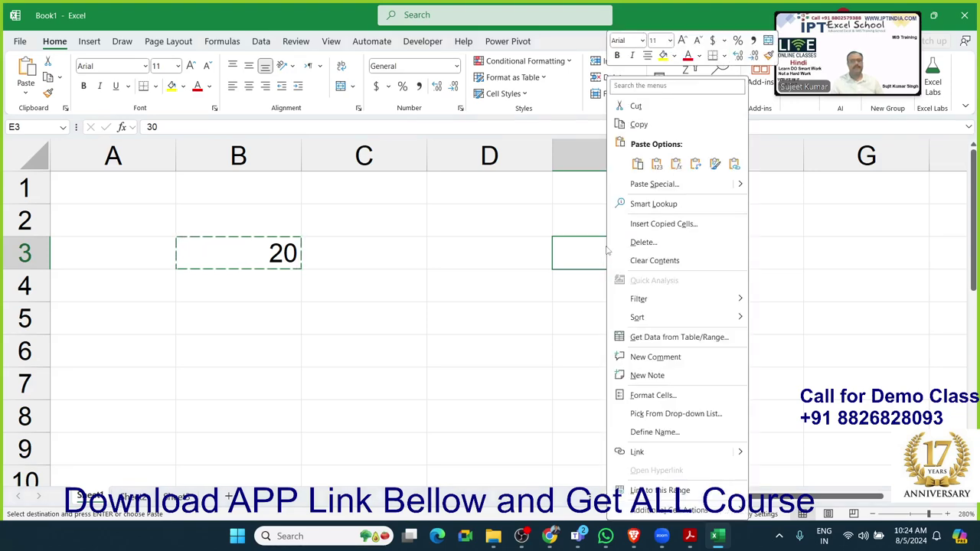
click(645, 186)
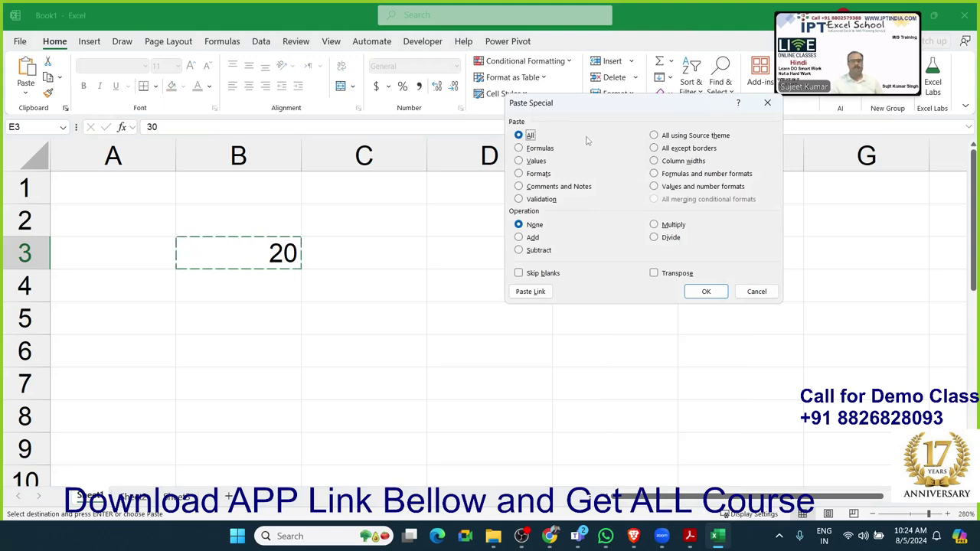
drag(567, 108, 384, 100)
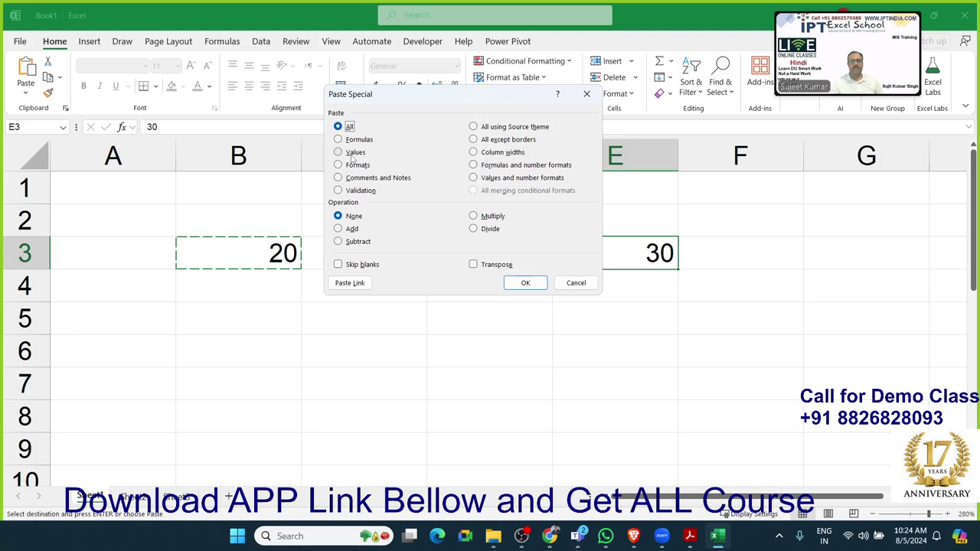
key(ctrl)
click(351, 230)
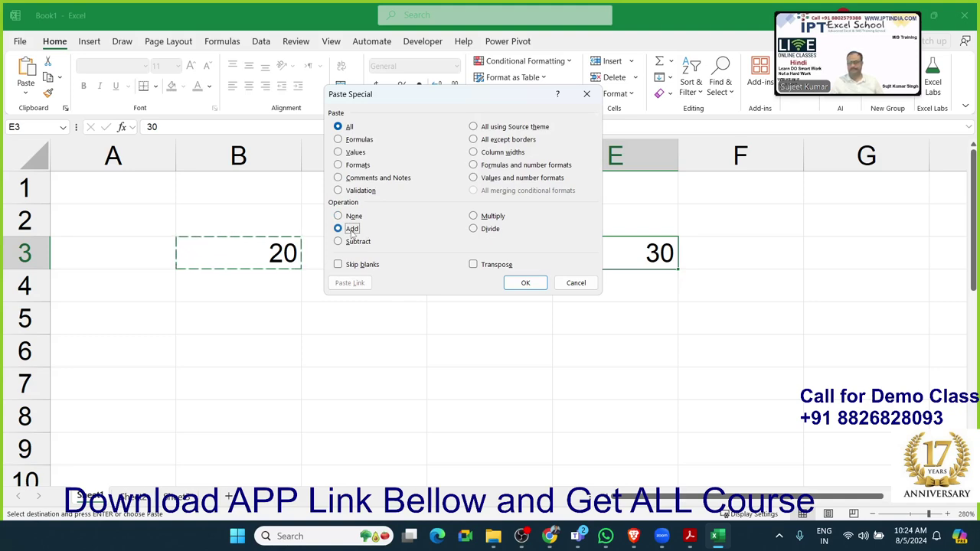
drag(403, 93, 371, 295)
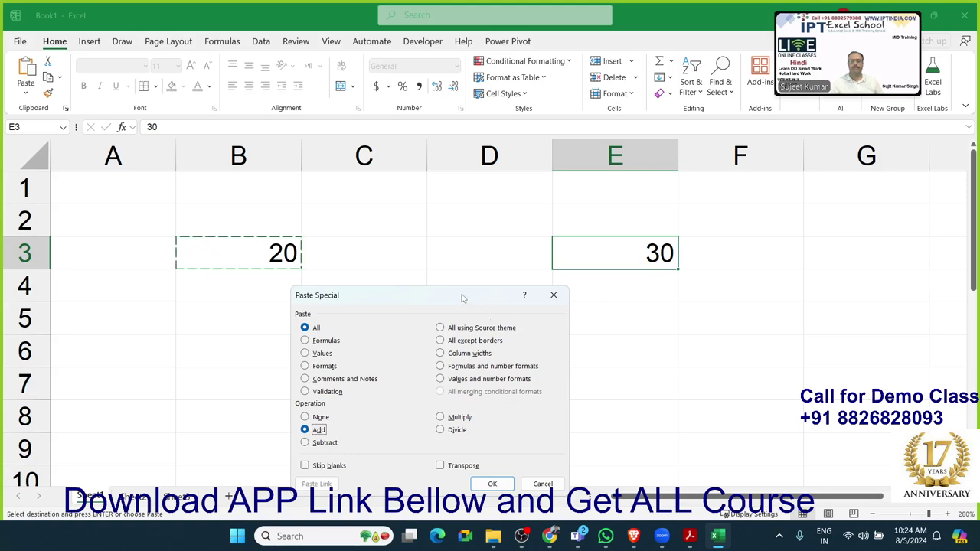
drag(464, 295, 468, 149)
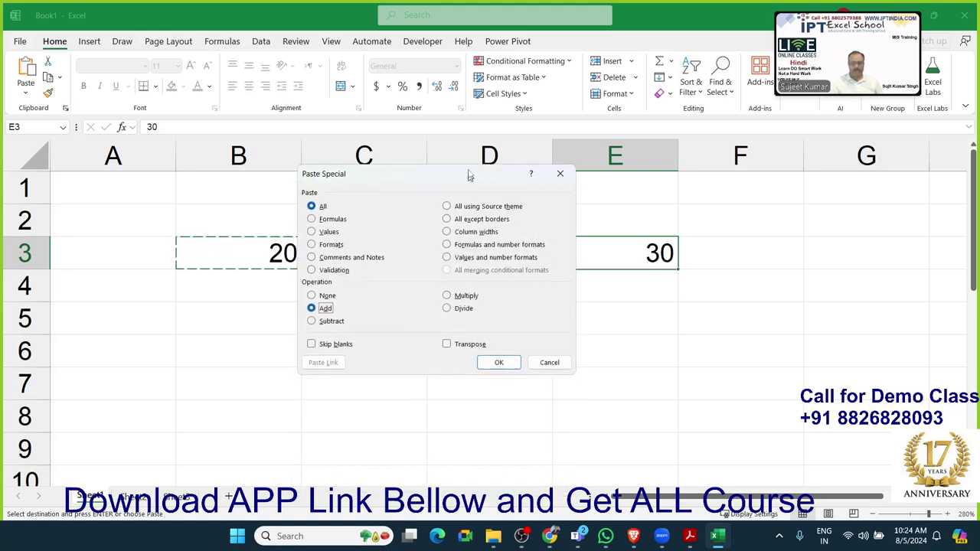
click(497, 338)
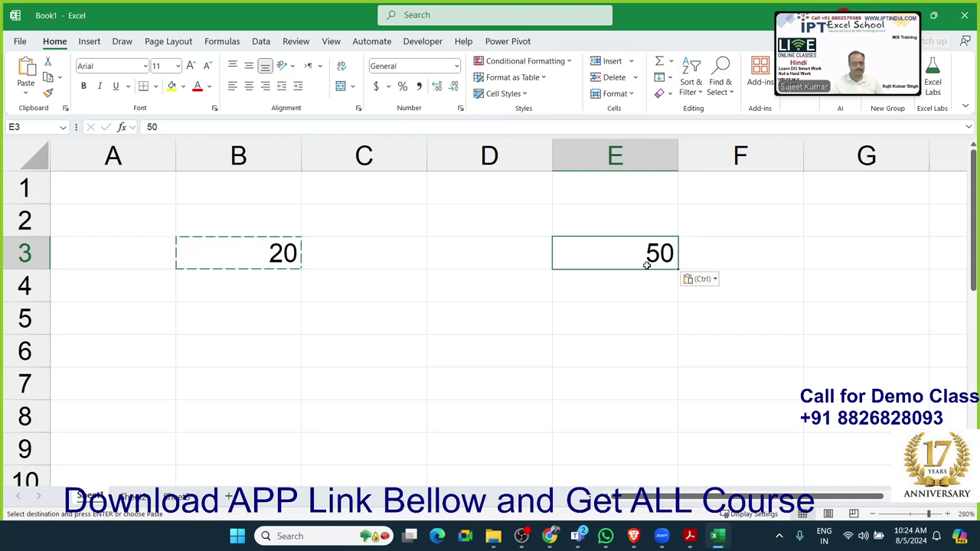
click(633, 284)
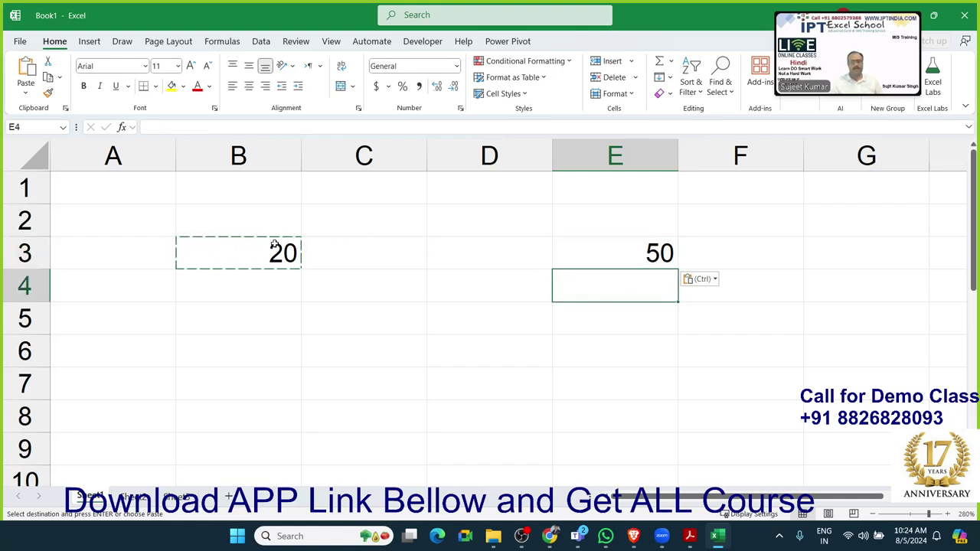
Paste Special with Multiply into E3, turning 50 into 1000, then go to Sheet2.
click(634, 257)
right_click(636, 263)
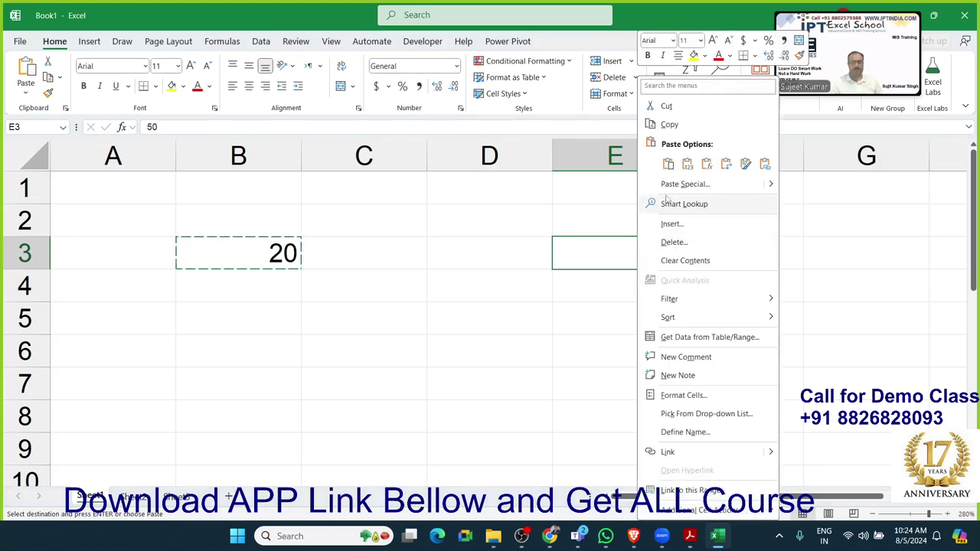
click(669, 191)
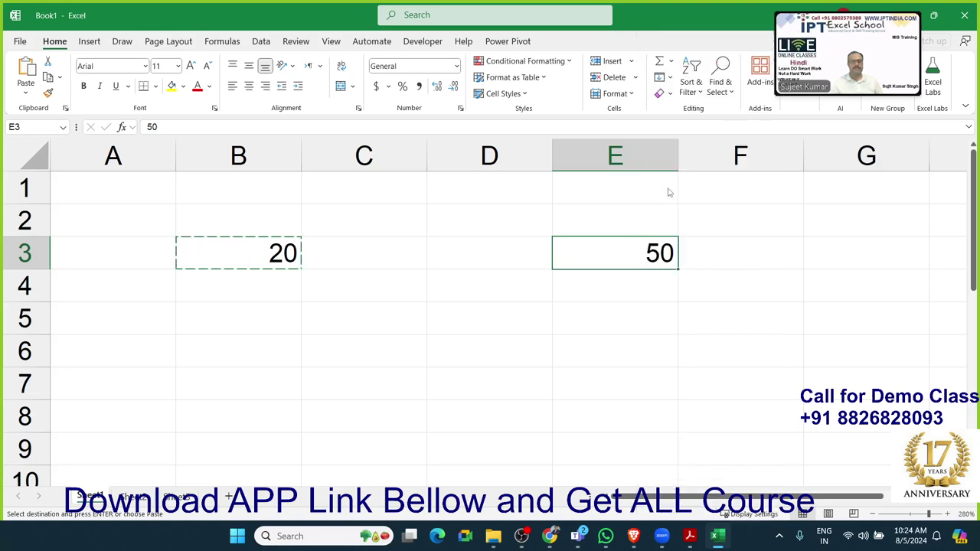
mouse_move(632, 111)
mouse_down()
mouse_move(448, 97)
mouse_move(397, 272)
mouse_up()
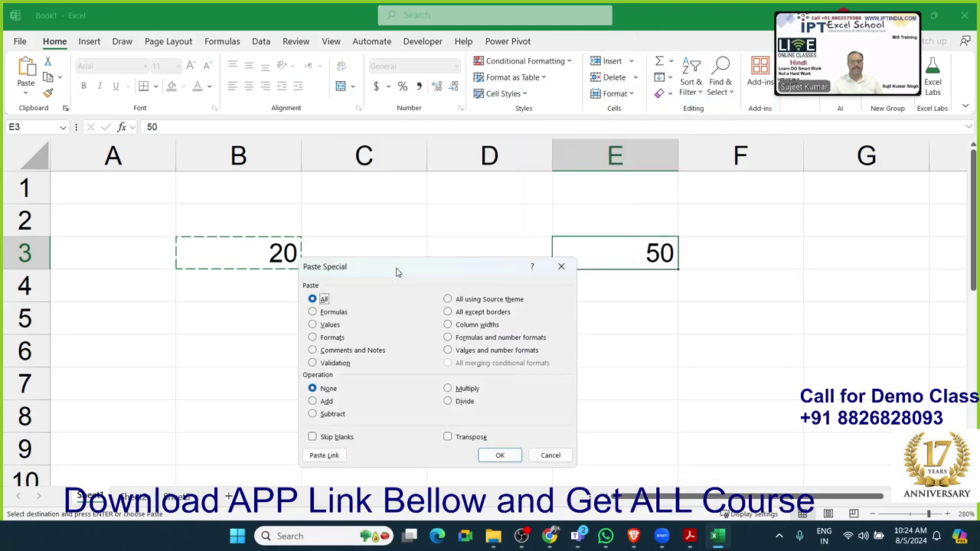
click(467, 389)
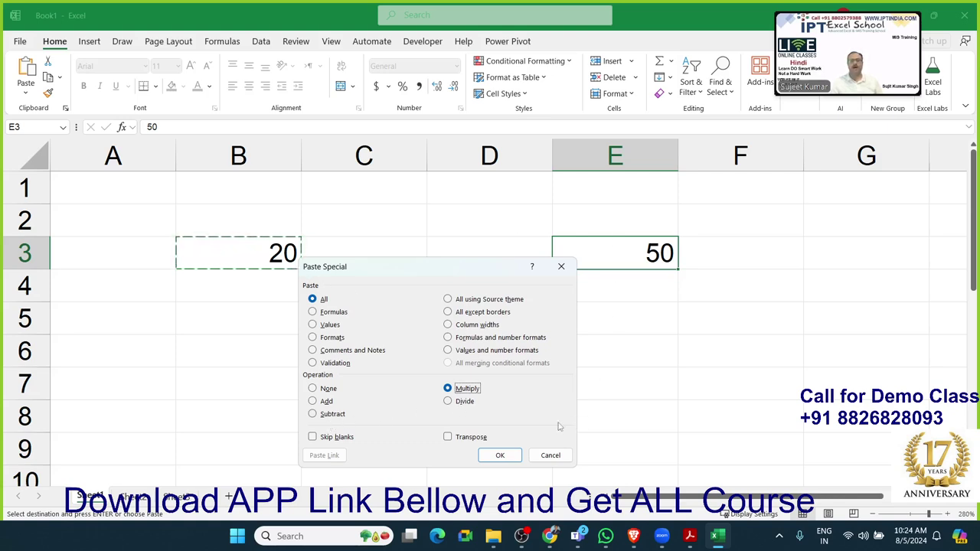
click(499, 453)
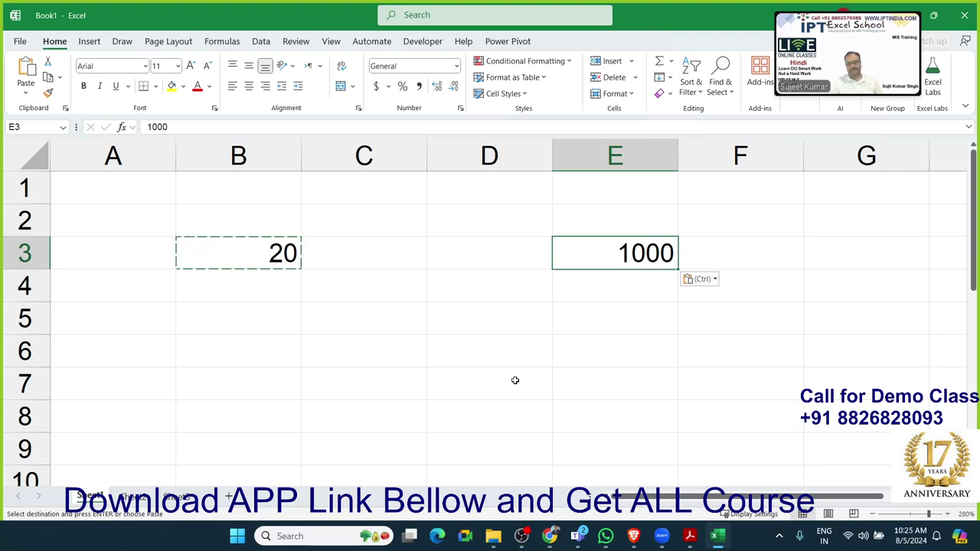
click(144, 496)
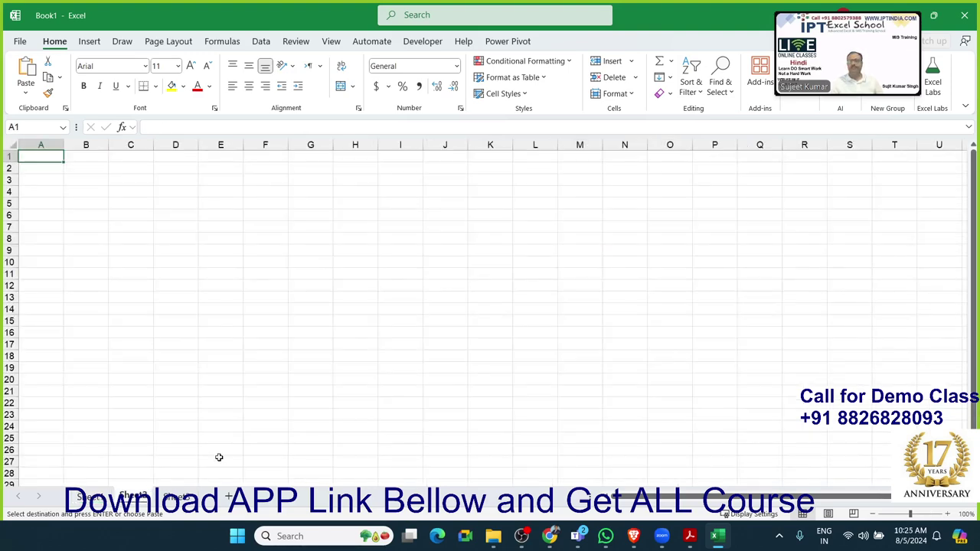
Enter 20% in cell A1 of Sheet2.
scroll(219, 457, up, 4)
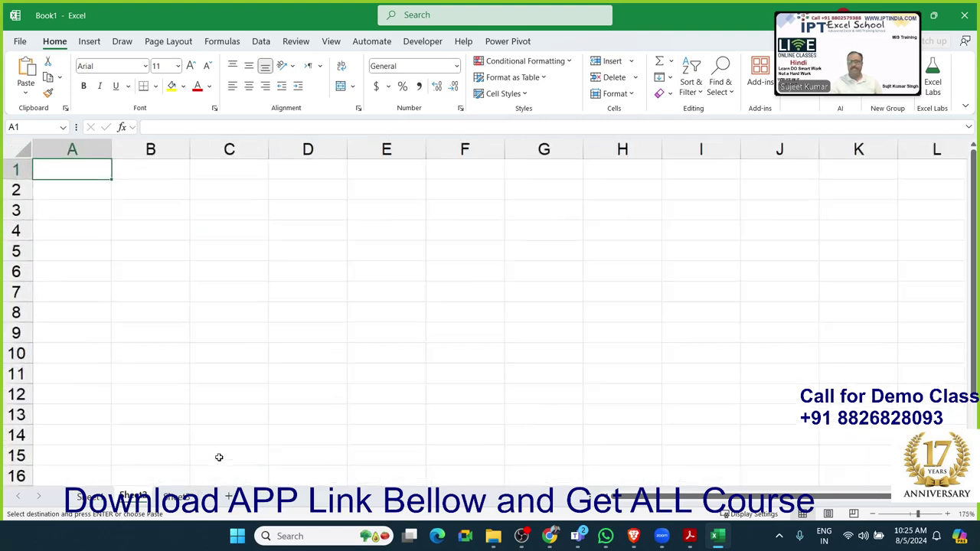
scroll(219, 457, up, 3)
scroll(219, 457, up, 3)
scroll(219, 456, up, 4)
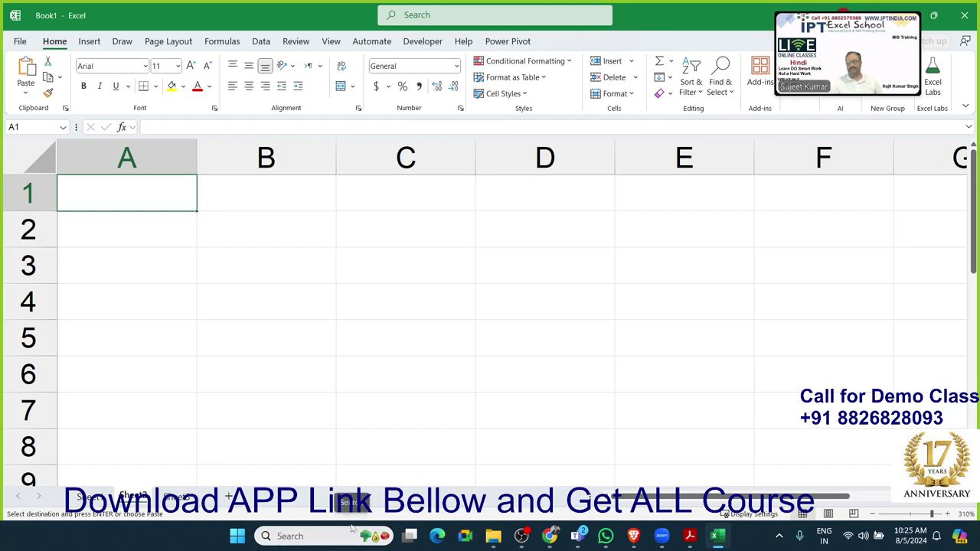
scroll(255, 399, down, 1)
scroll(255, 400, down, 1)
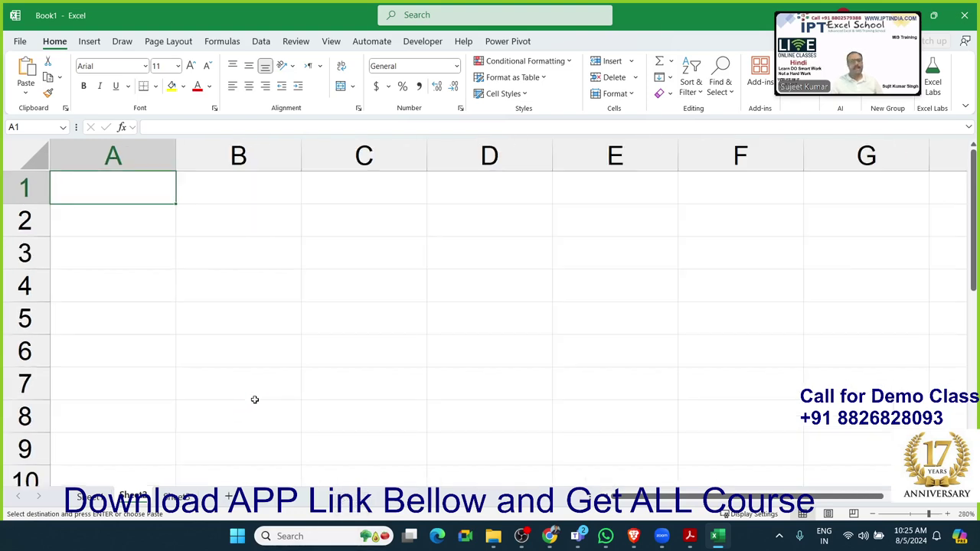
click(376, 286)
click(127, 199)
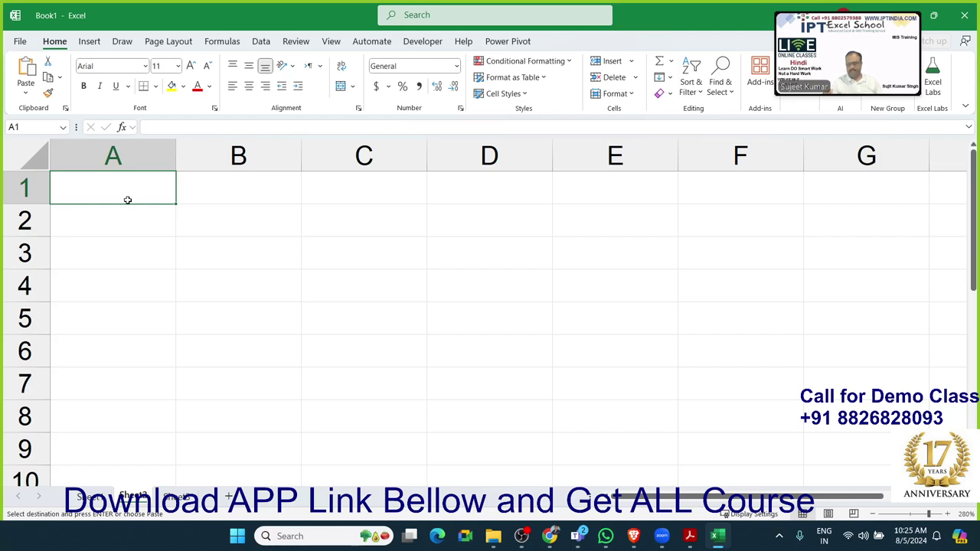
text(2)
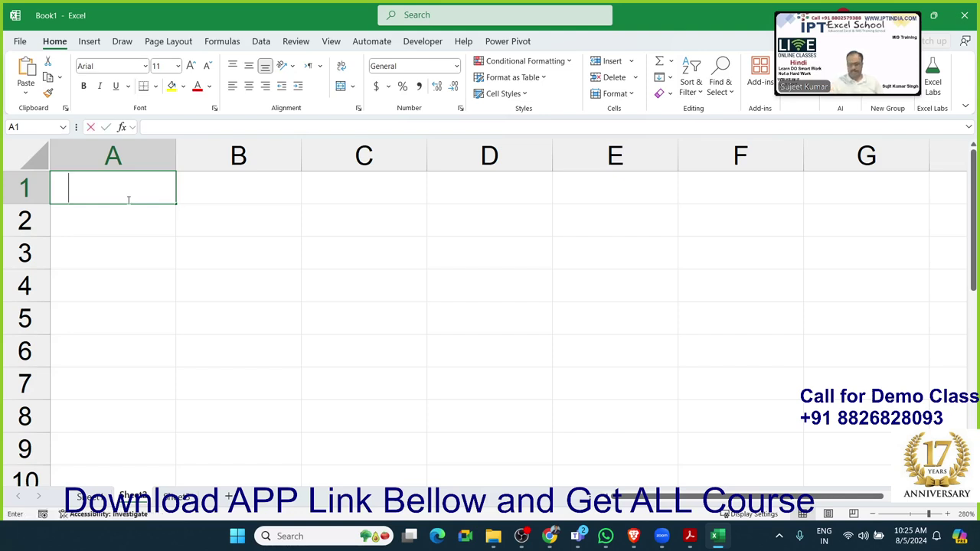
text(0%)
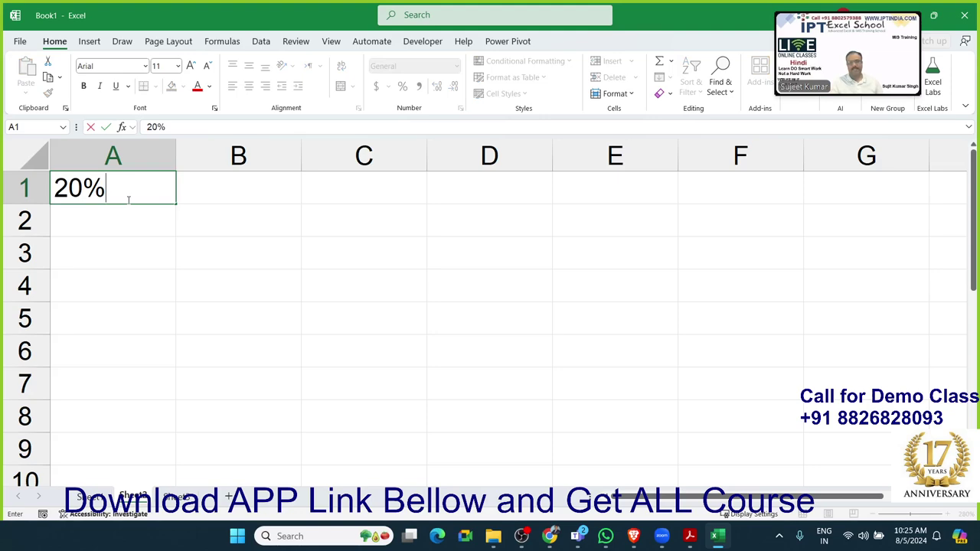
key(Return)
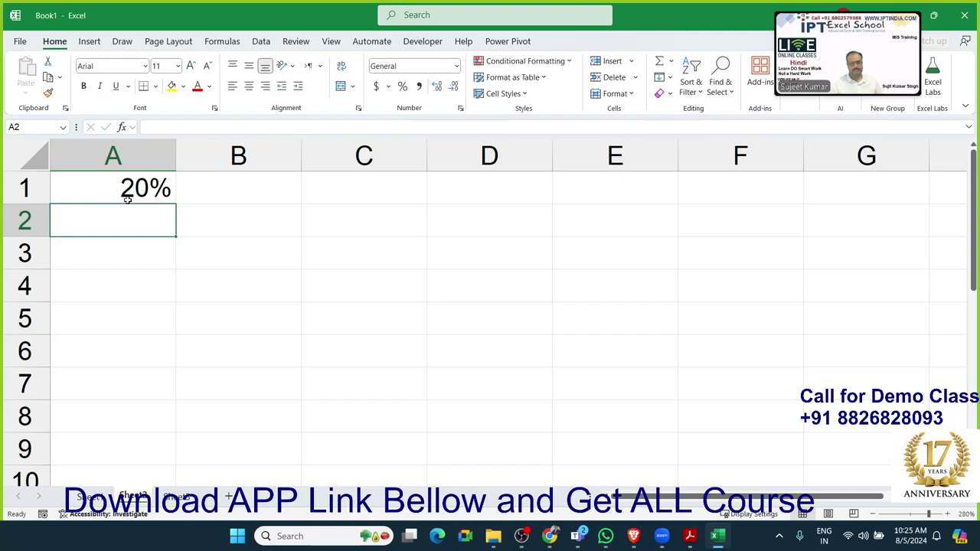
Enter 20 in B1 with Percent Style (showing 2000%) and the note 1=100% in B2.
key(Up)
key(Right)
text(20)
key(Return)
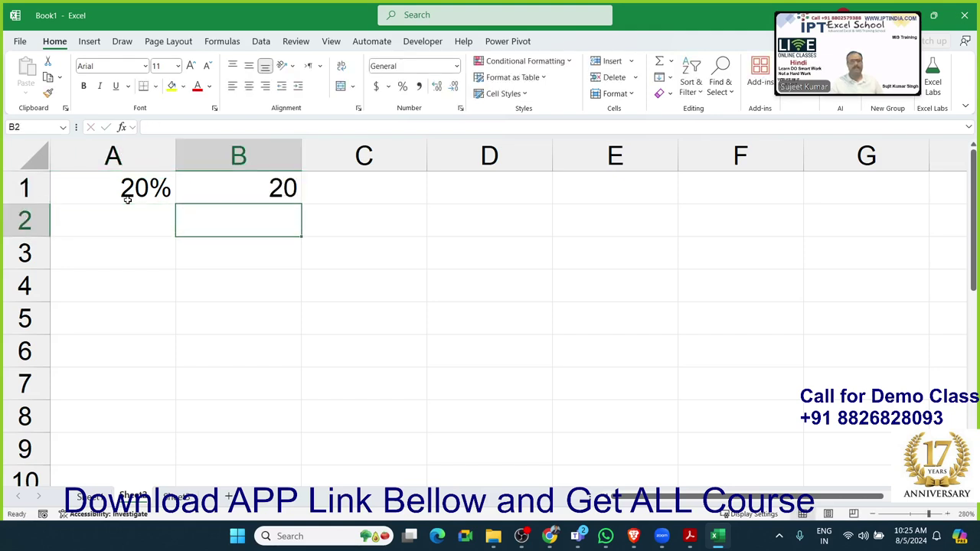
click(215, 187)
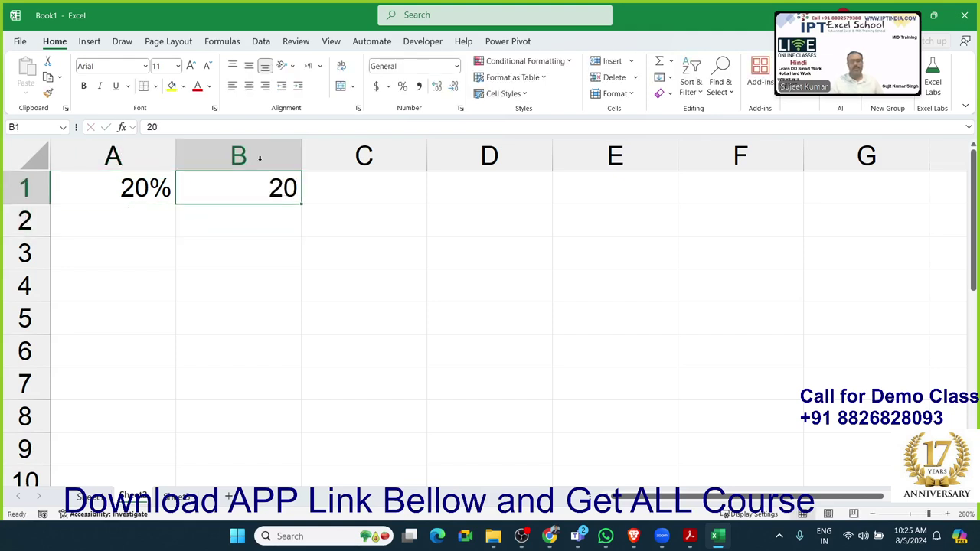
click(403, 88)
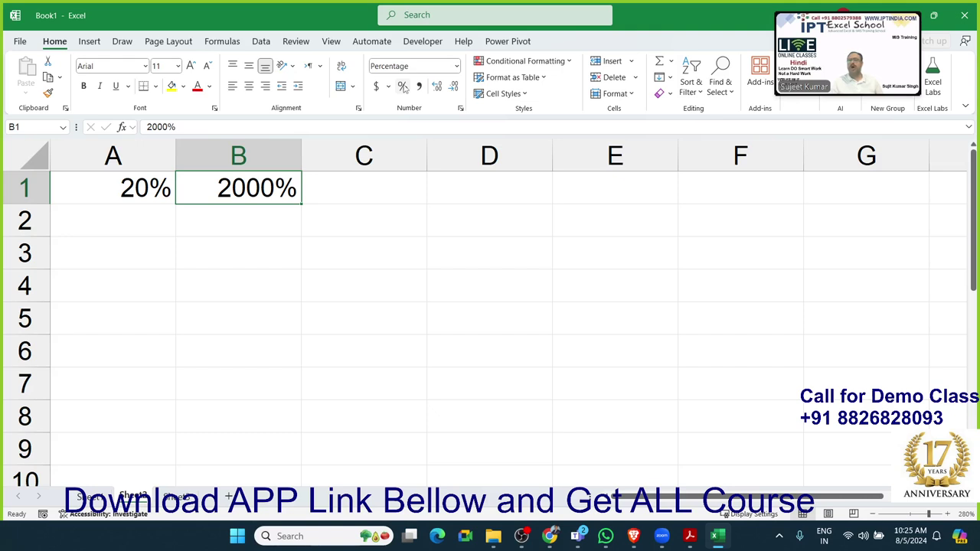
key(Return)
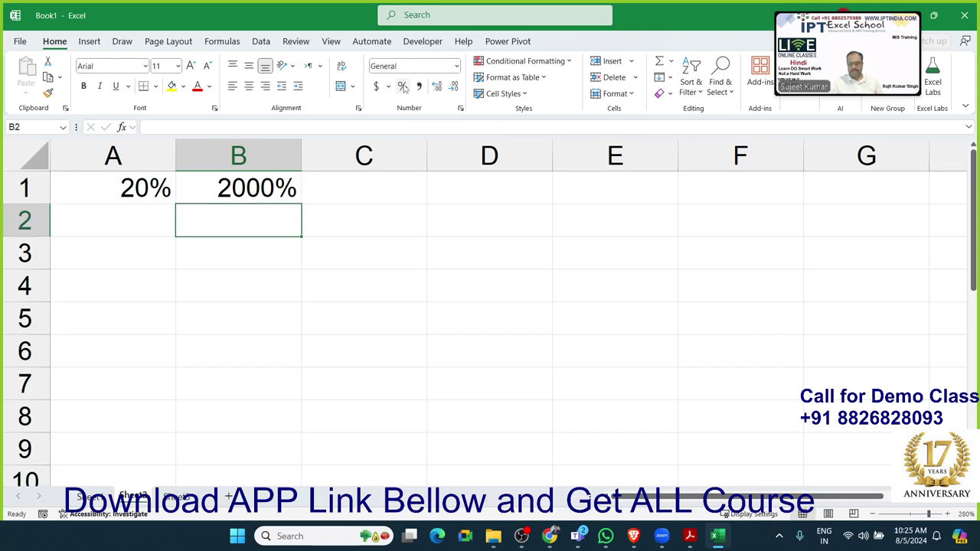
text(1=10)
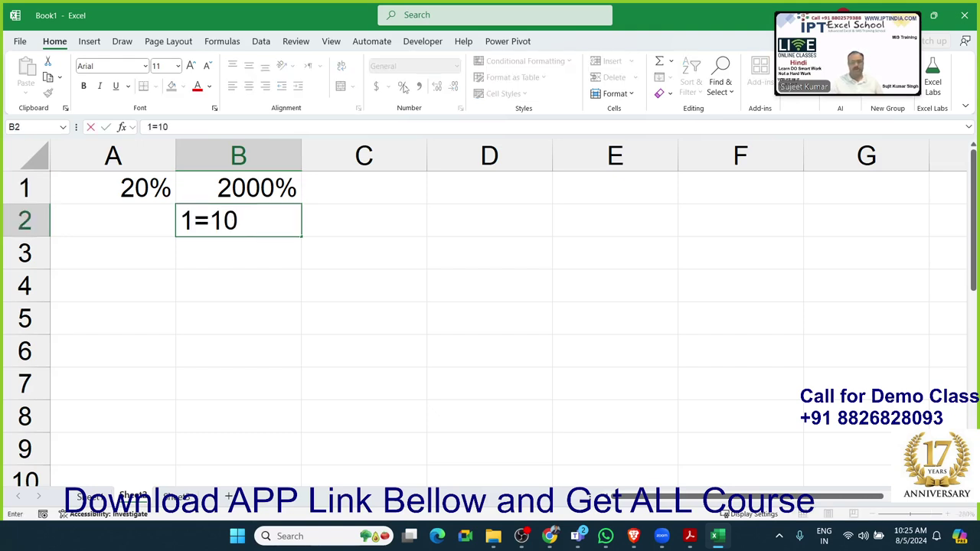
text(0%)
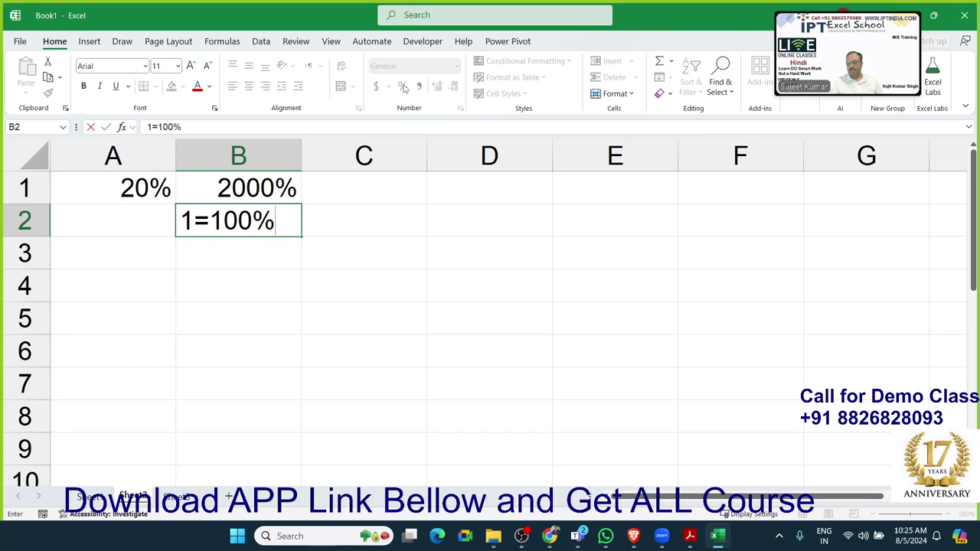
key(Return)
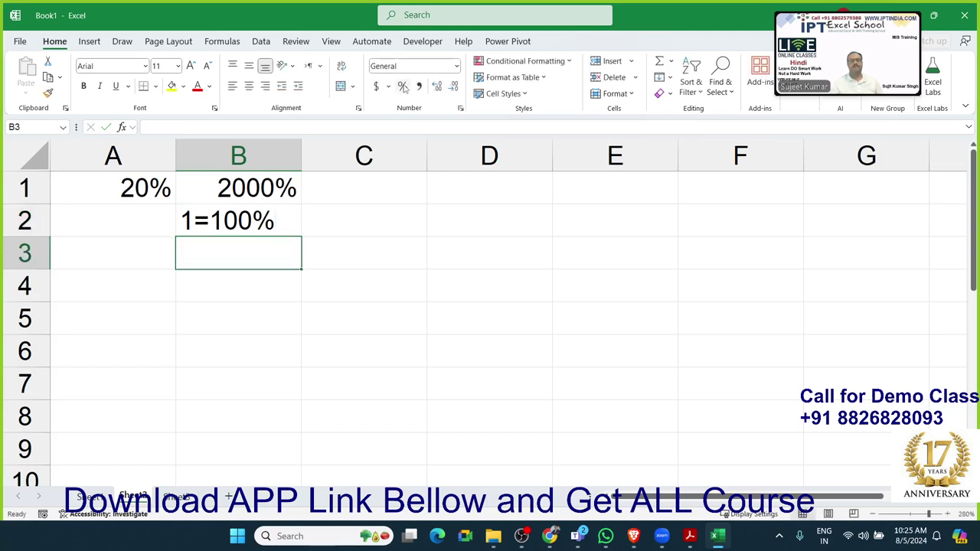
Enter 0.20 in C1 and apply Percent Style so it shows 20%.
key(Up)
key(Up)
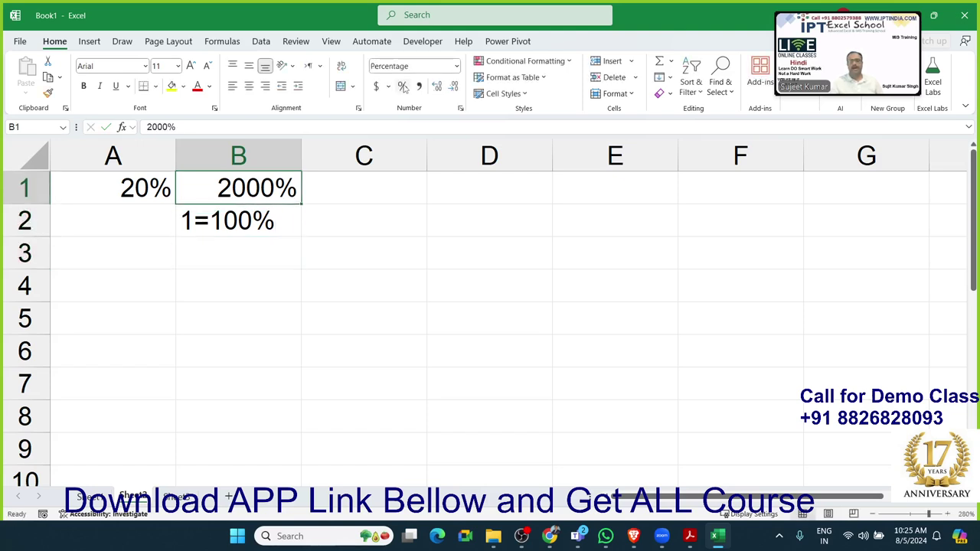
key(Right)
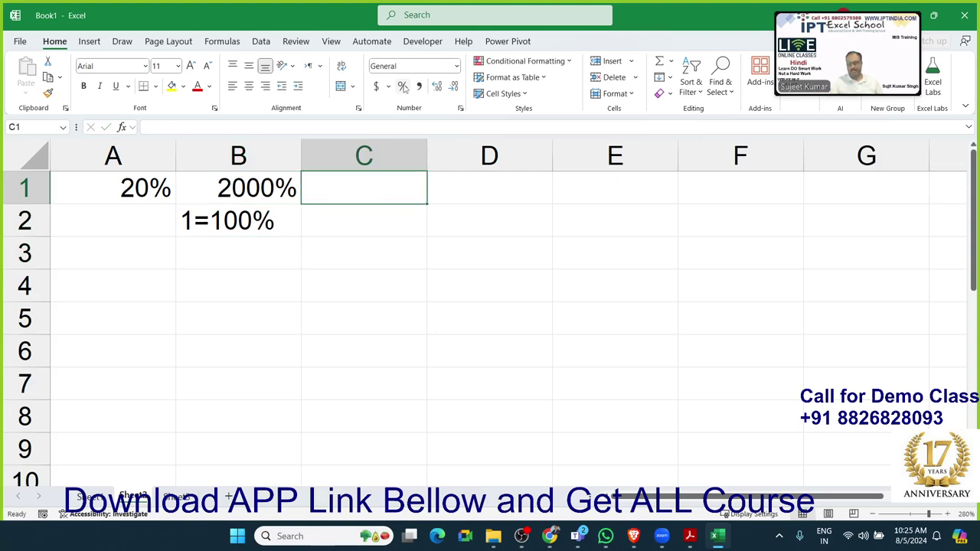
text(0.20)
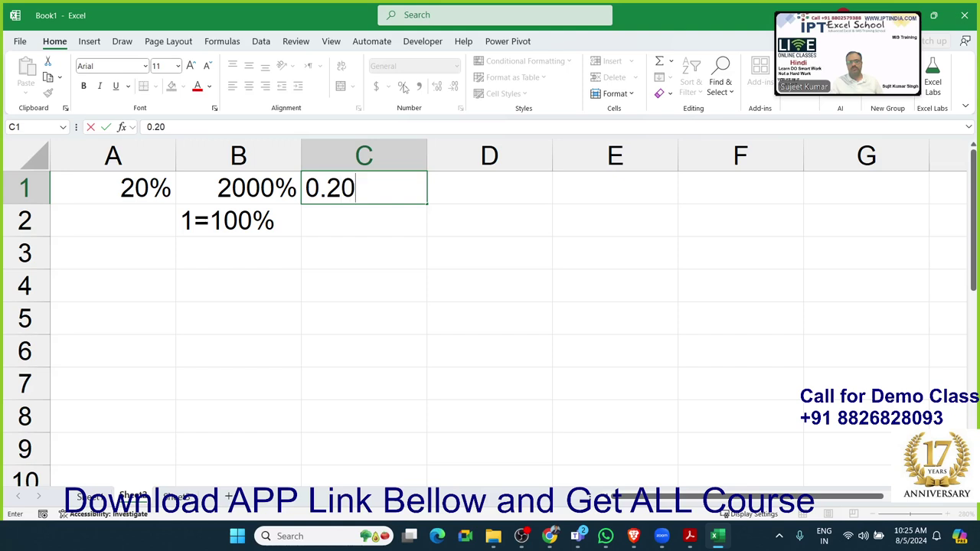
key(Return)
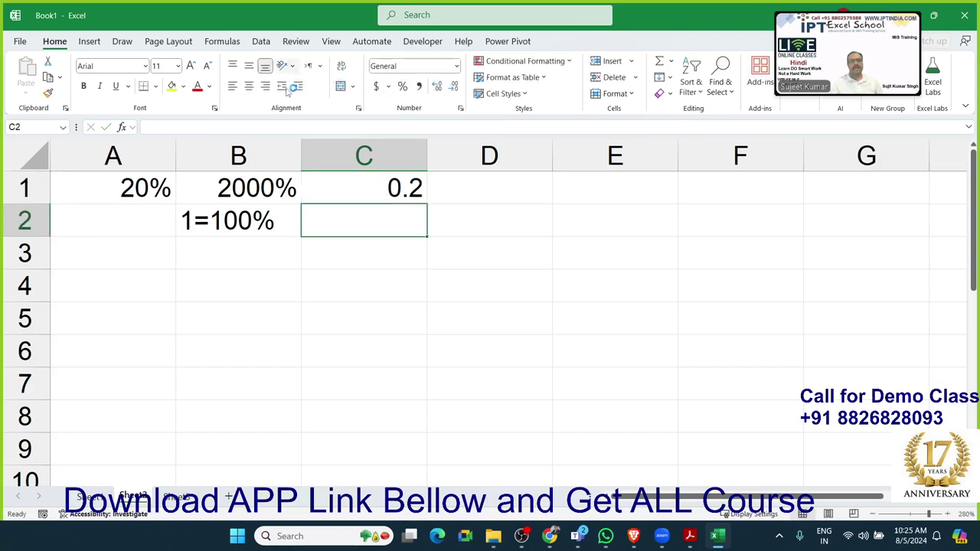
click(335, 192)
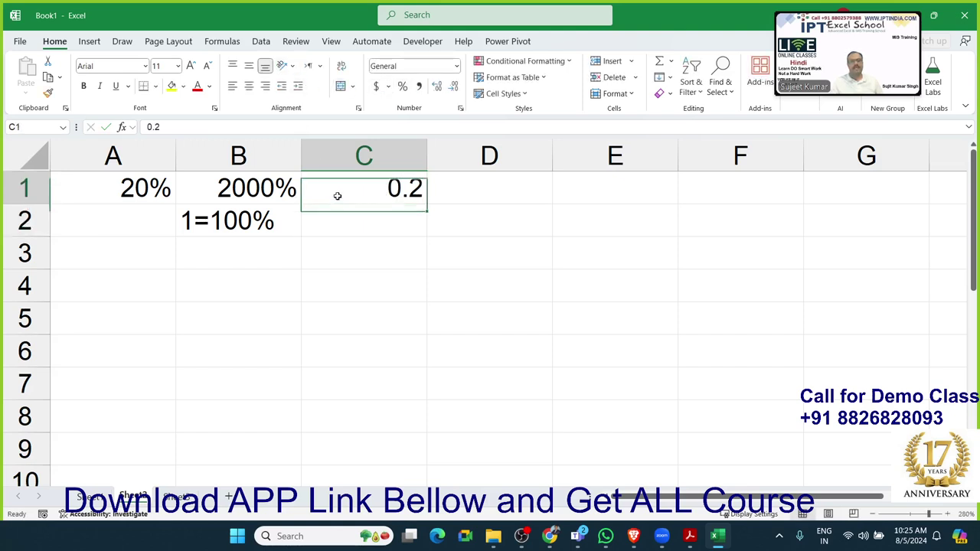
click(404, 94)
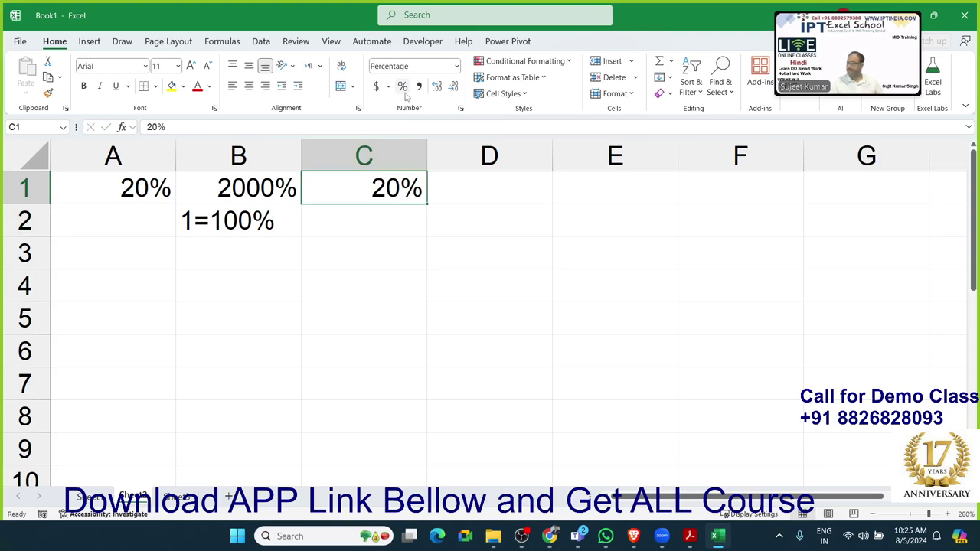
Select A1:C2 and inspect the stored values in A1 and C1.
drag(378, 221, 108, 174)
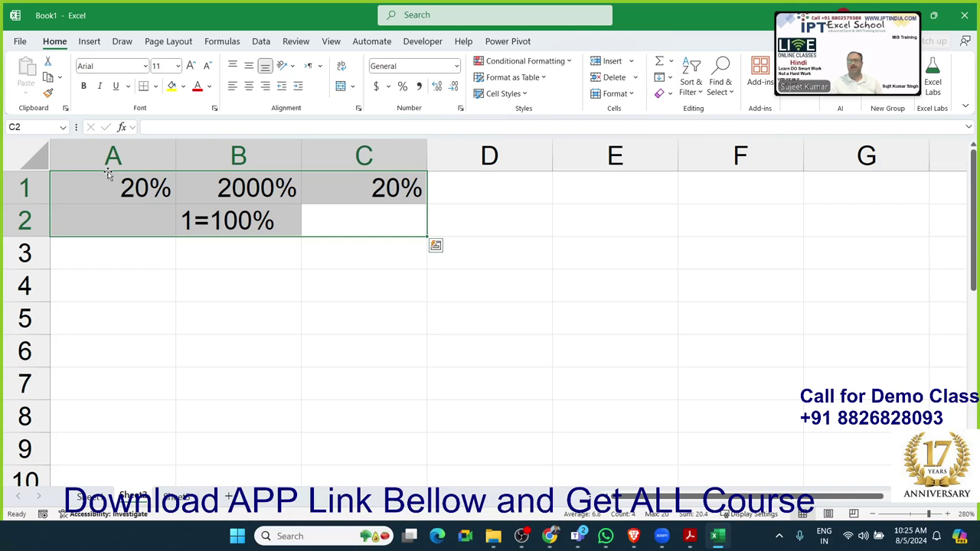
click(166, 192)
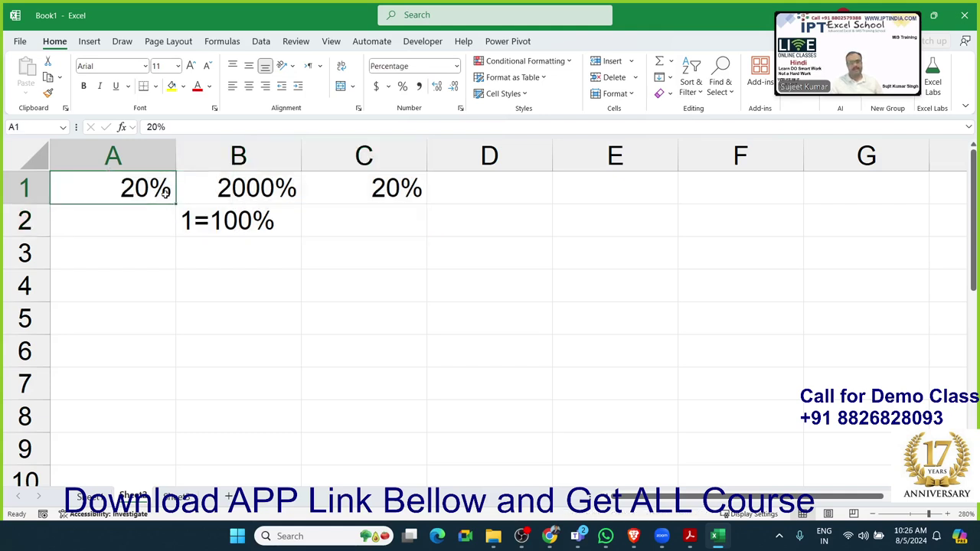
double_click(166, 192)
click(371, 199)
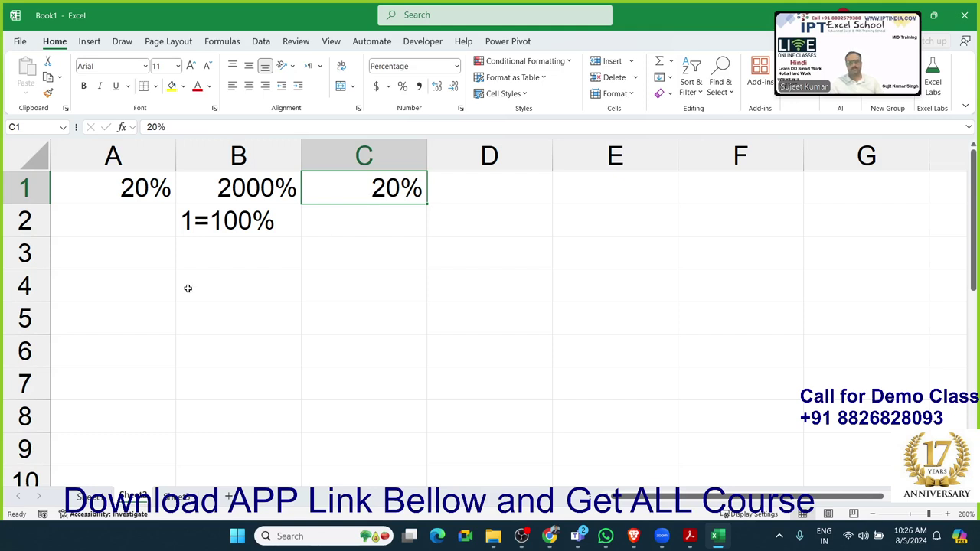
Label A5 with % and enter =RANDBETWEEN(10,90) in A6.
click(97, 312)
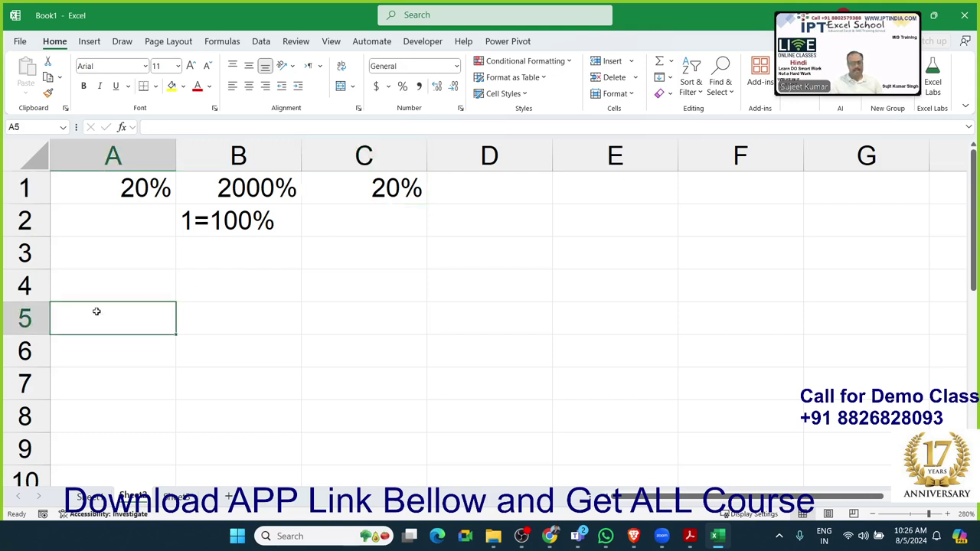
text(%)
key(Return)
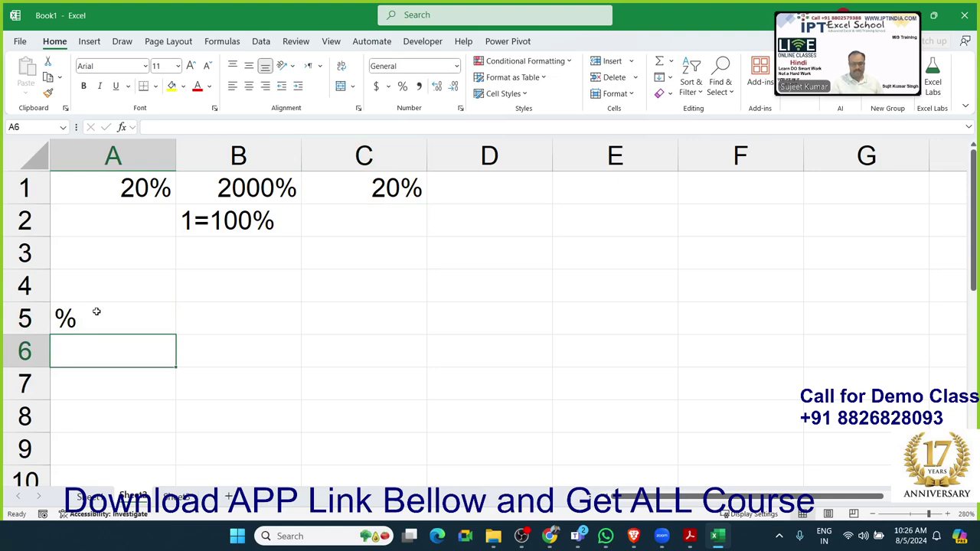
text(=ra)
key(Down)
key(Down)
key(Tab)
text(1)
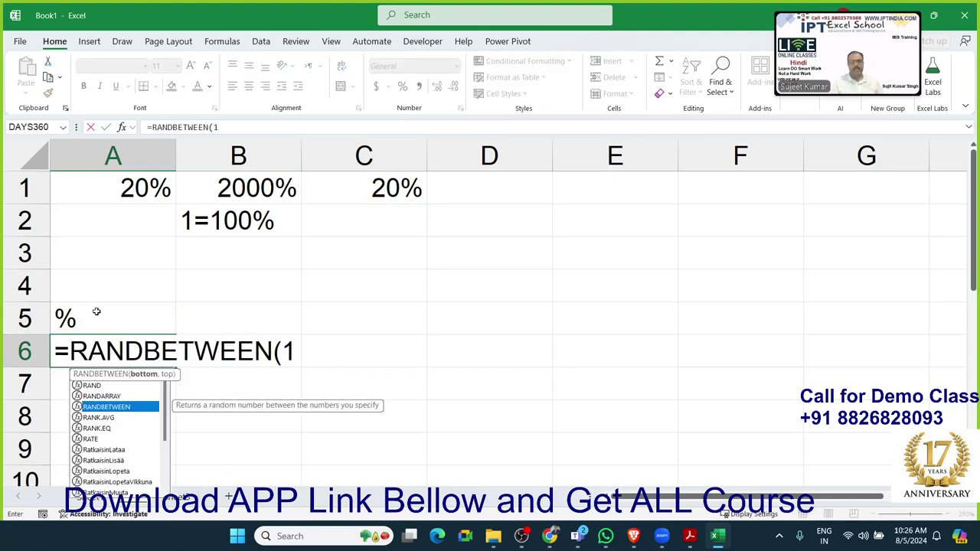
text(0,90)
key(Return)
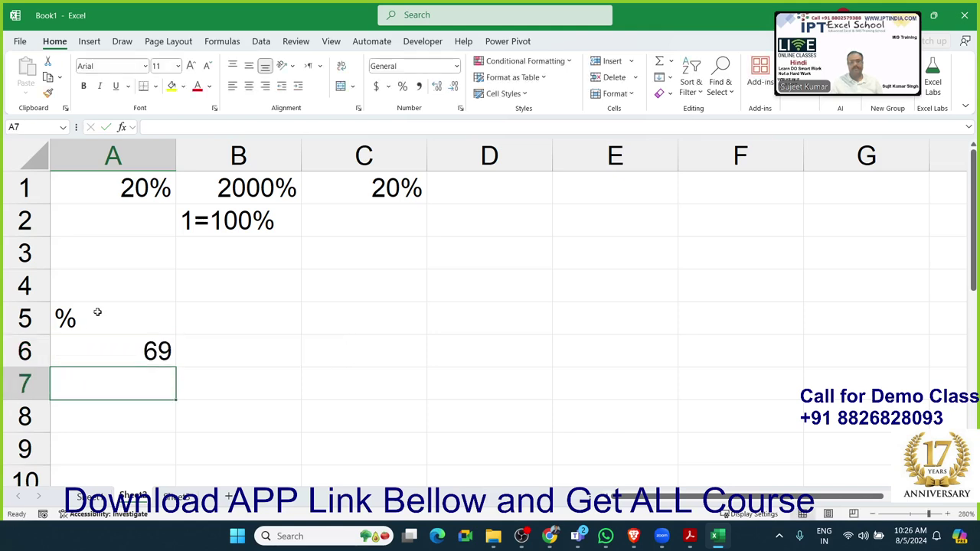
Fill the random formula across A6:F9 and paste it back as fixed values.
drag(118, 344, 747, 451)
key(ctrl+Return)
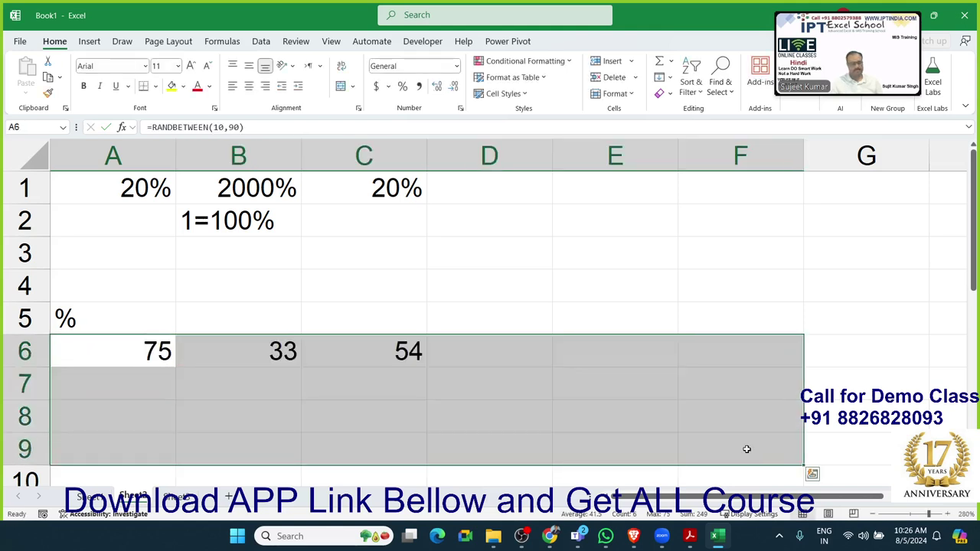
key(ctrl+c)
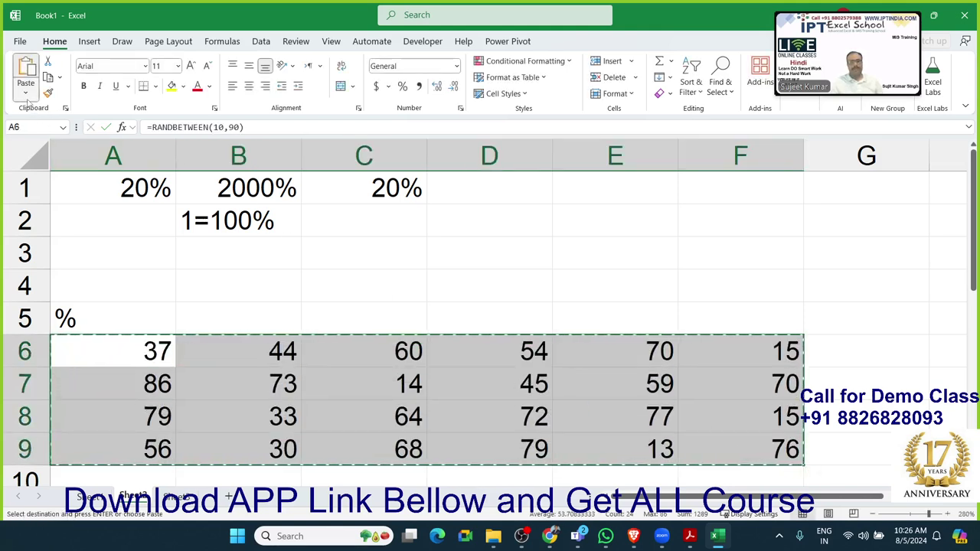
click(25, 92)
click(20, 190)
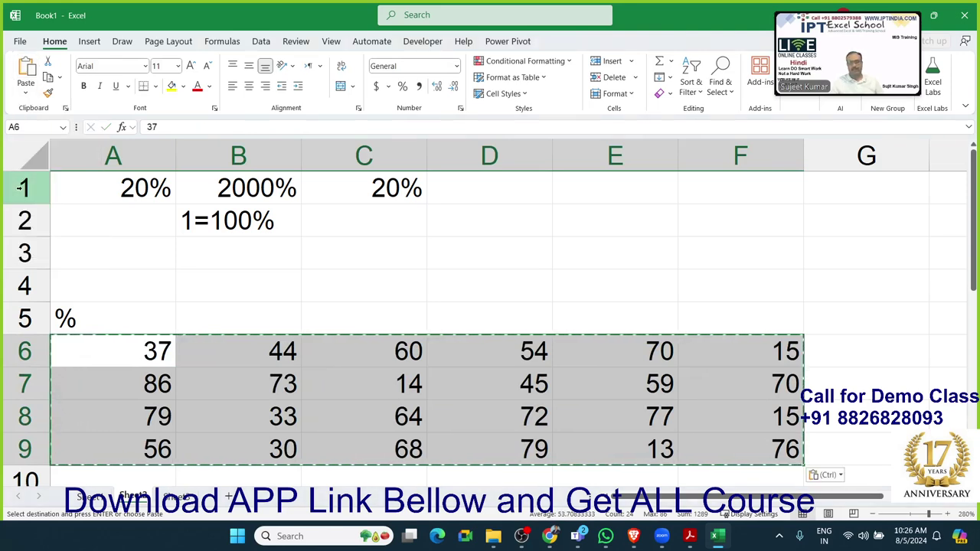
click(179, 253)
key(Escape)
click(102, 313)
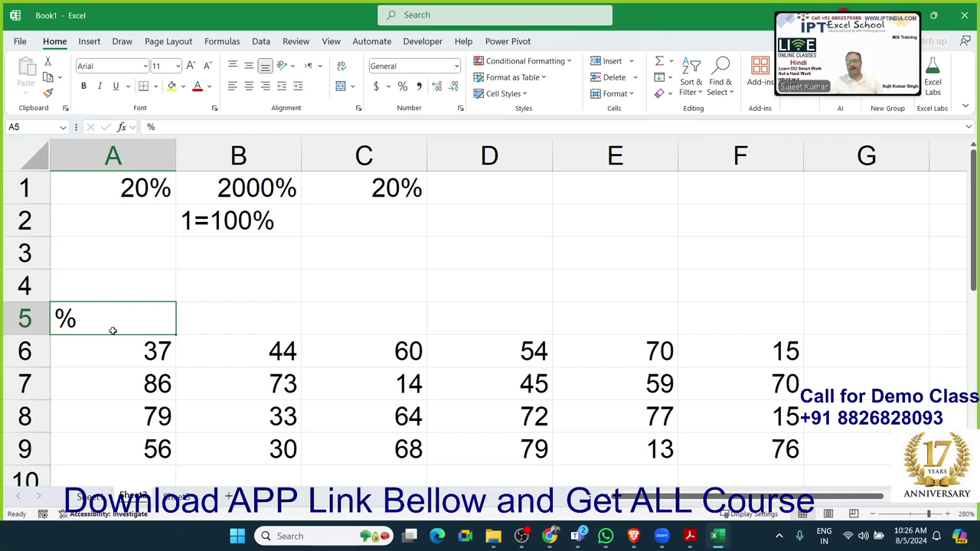
mouse_move(116, 341)
mouse_down()
mouse_move(633, 400)
mouse_move(736, 442)
mouse_up()
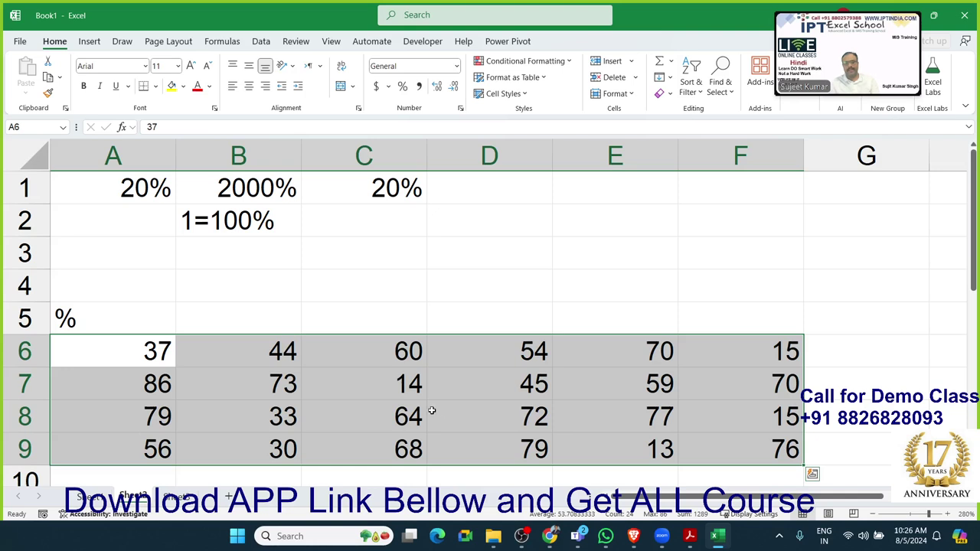
click(150, 357)
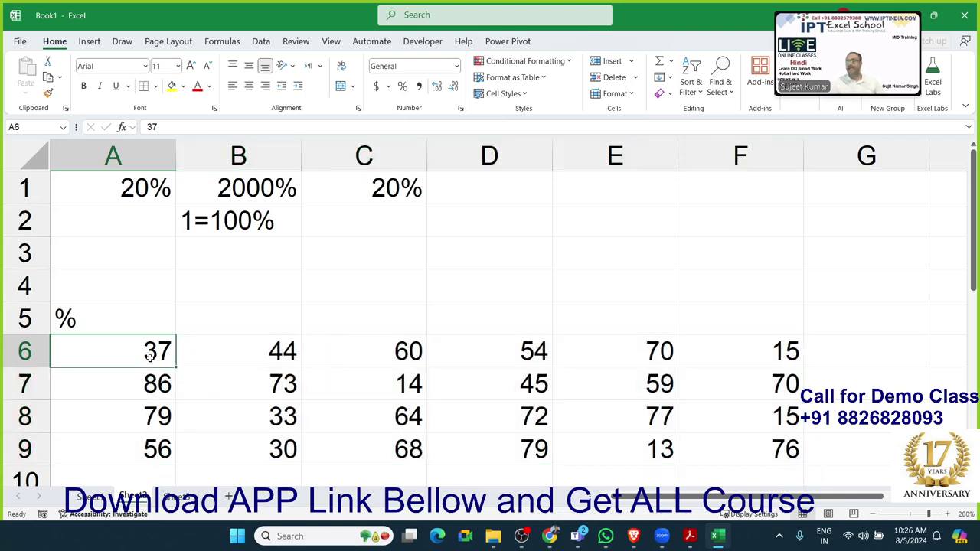
drag(150, 355, 721, 439)
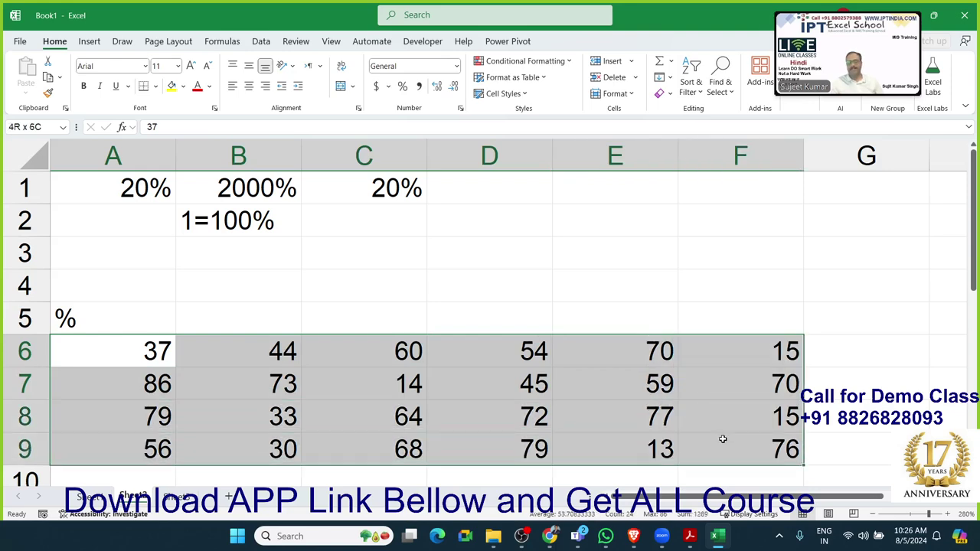
click(401, 85)
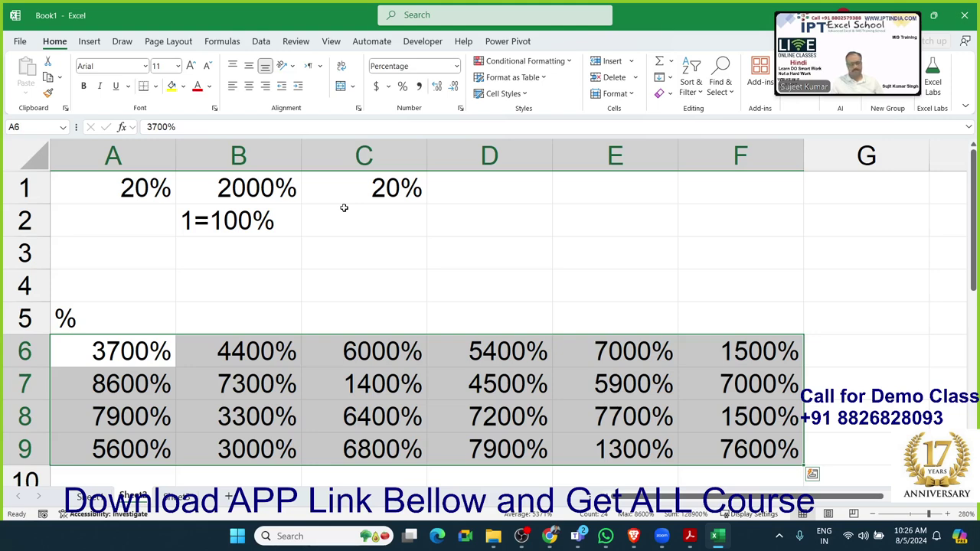
key(ctrl+z)
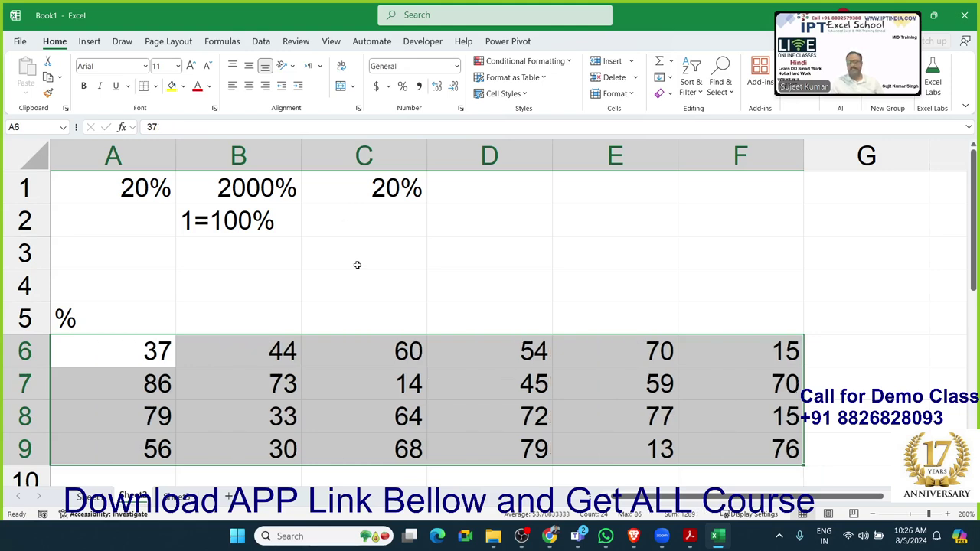
Enter 500 in C3, 37% in D3, and =C3*D3 in E3 giving 185.
click(364, 265)
text(500)
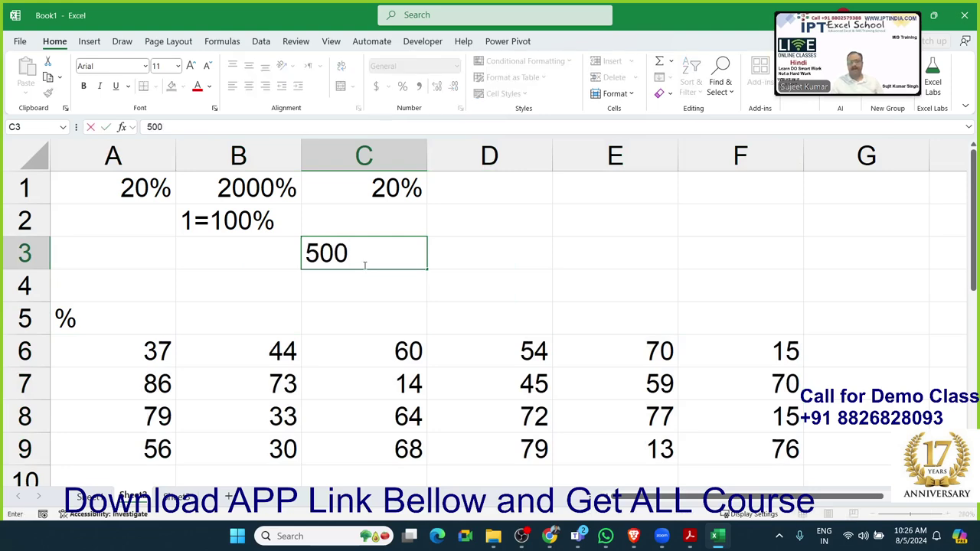
key(Tab)
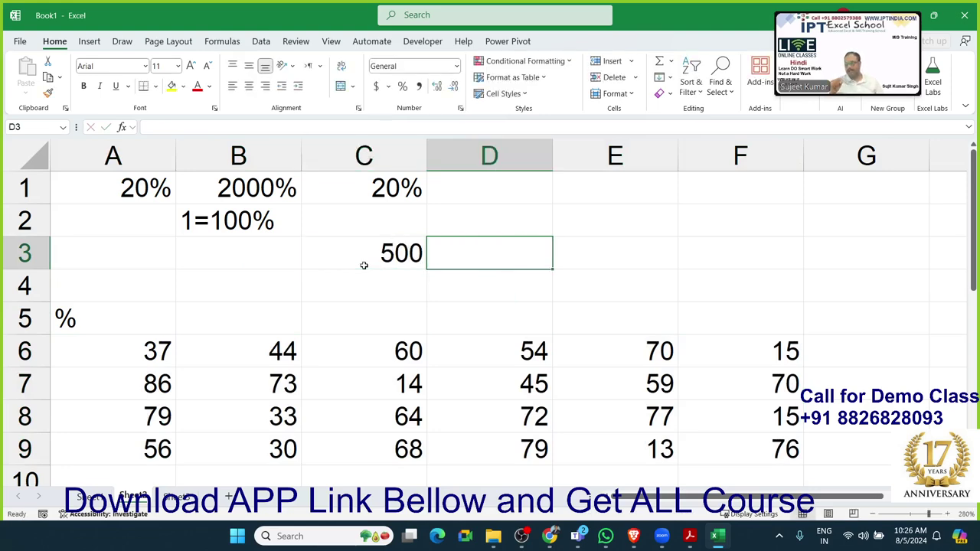
text(37)
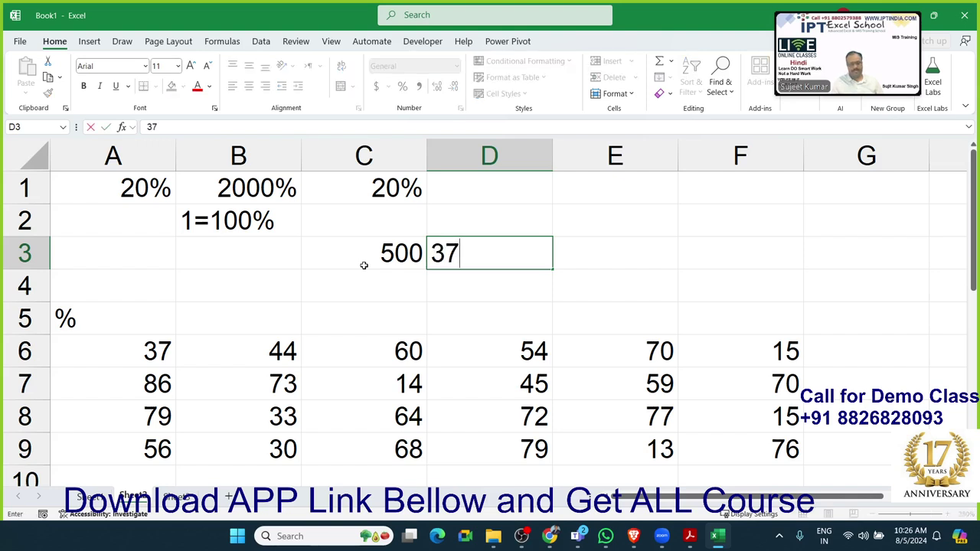
text(%)
key(Return)
key(Up)
key(Right)
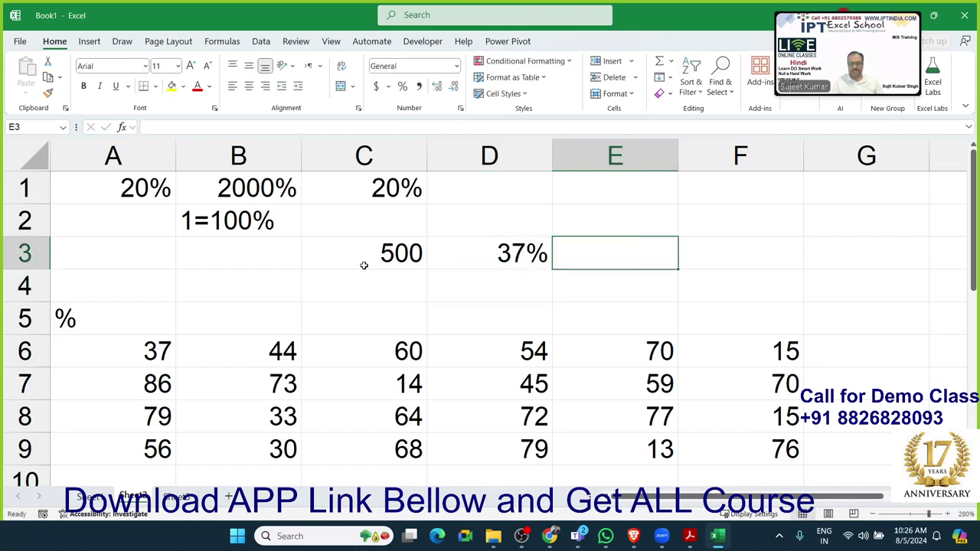
text(=)
click(364, 265)
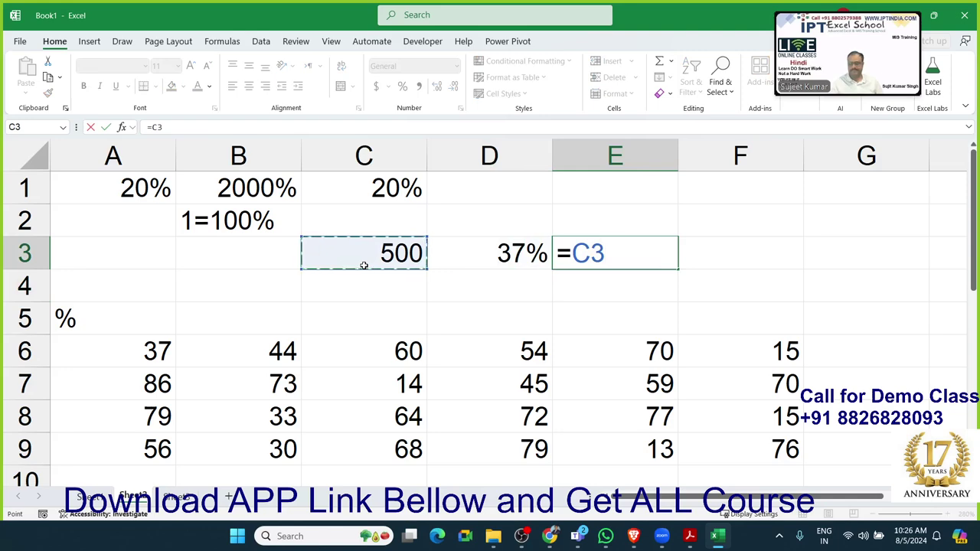
text(*)
key(Left)
key(Return)
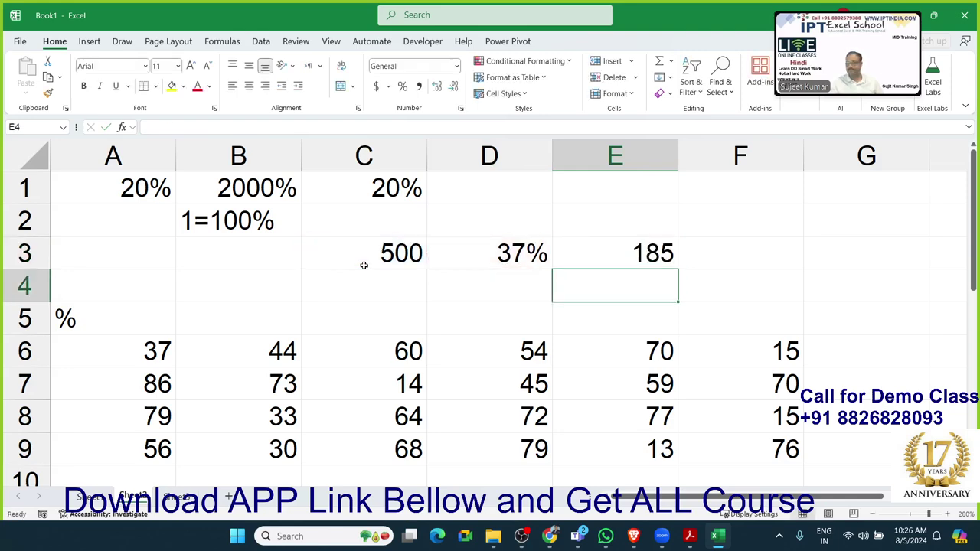
Enter 37 in D4 and =C3*D4/100 in E4, which also gives 185.
key(Left)
text(37)
key(Right)
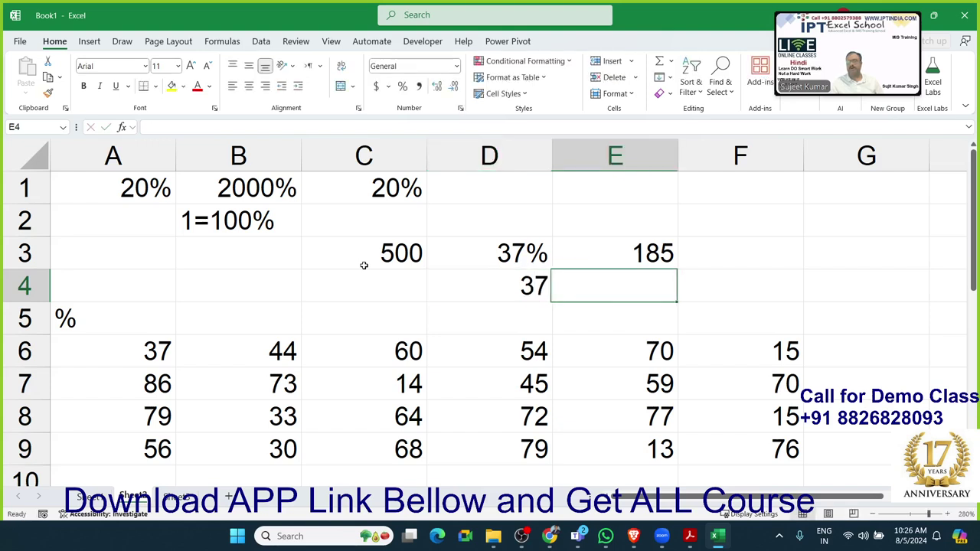
text(=)
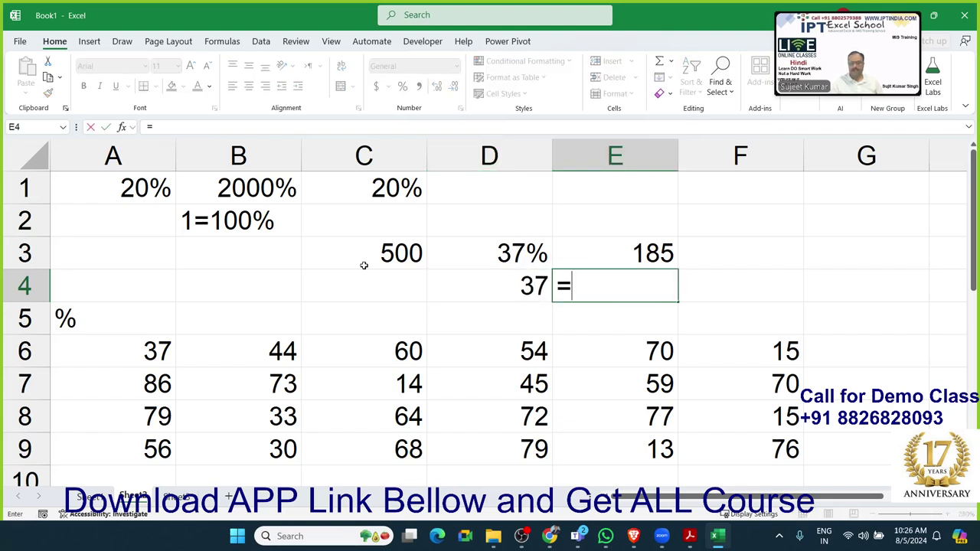
key(Left)
key(Up)
key(Left)
text(/*)
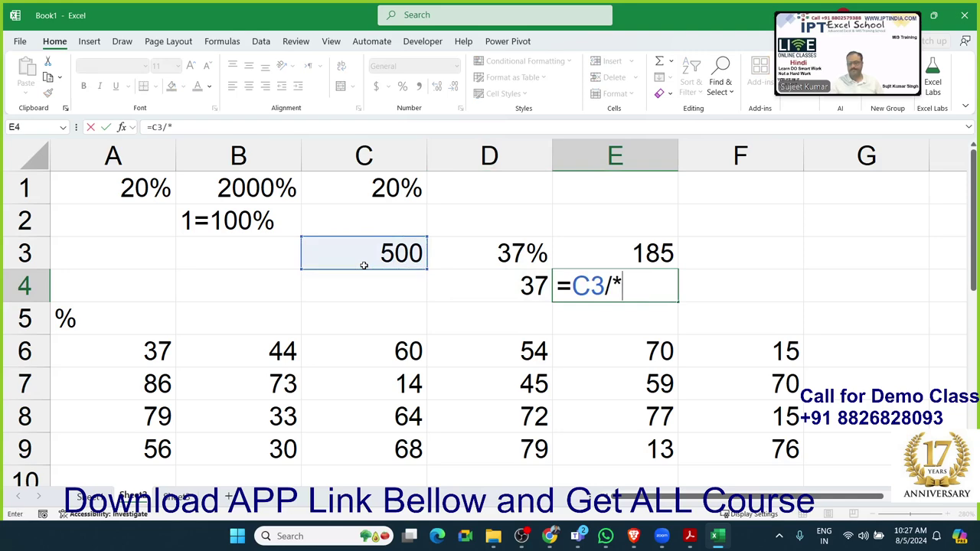
key(Left)
key(BackSpace)
key(BackSpace)
key(BackSpace)
key(BackSpace)
text(*)
key(Left)
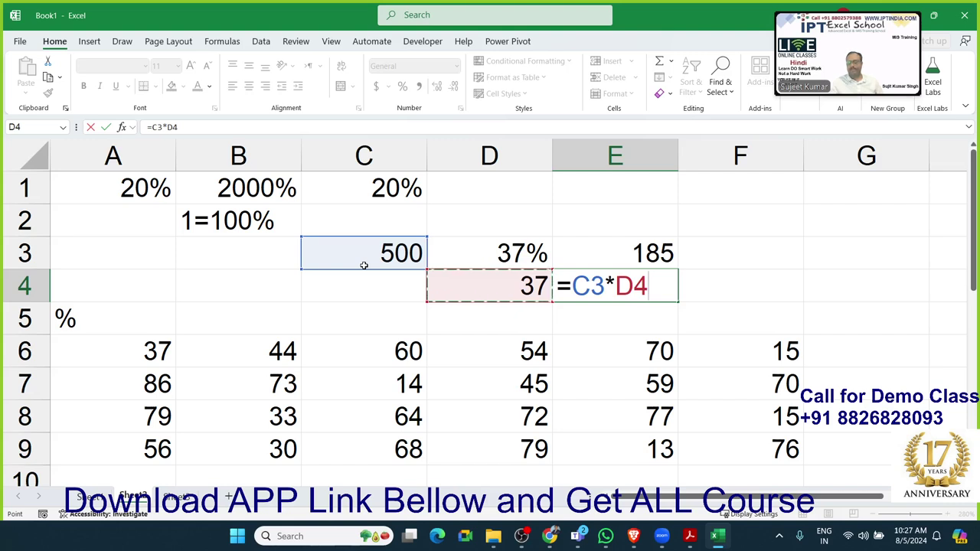
text(/100)
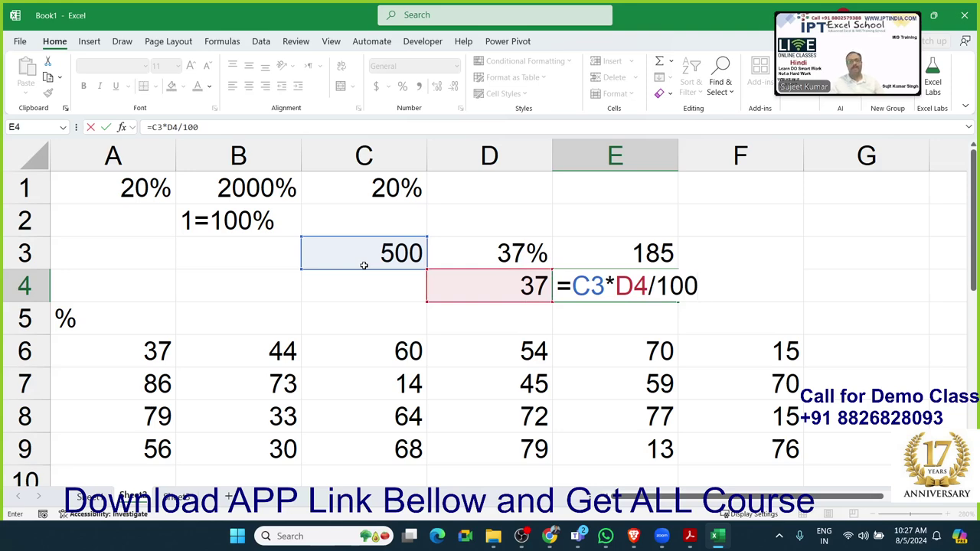
key(Return)
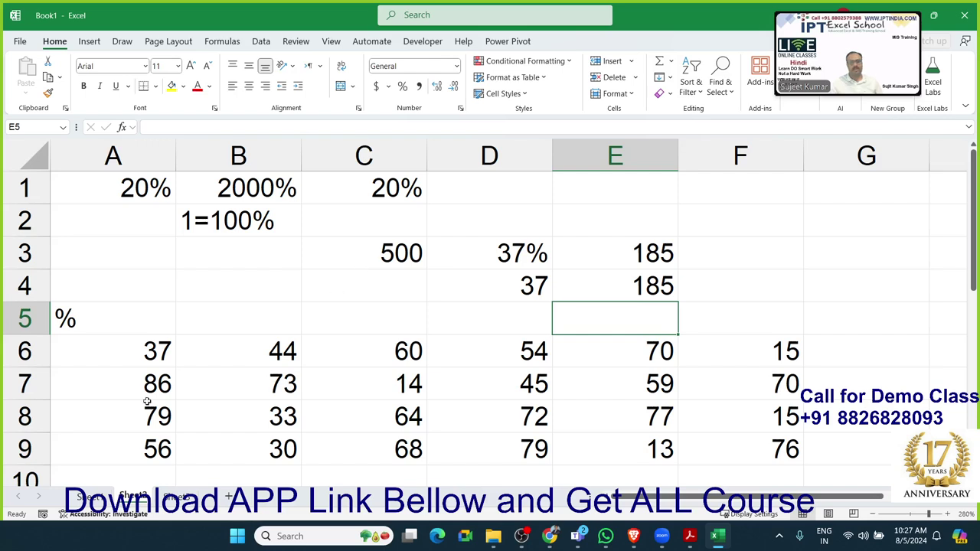
Select the A6:F9 number block and check the 37% value in D3.
click(153, 352)
drag(153, 352, 769, 453)
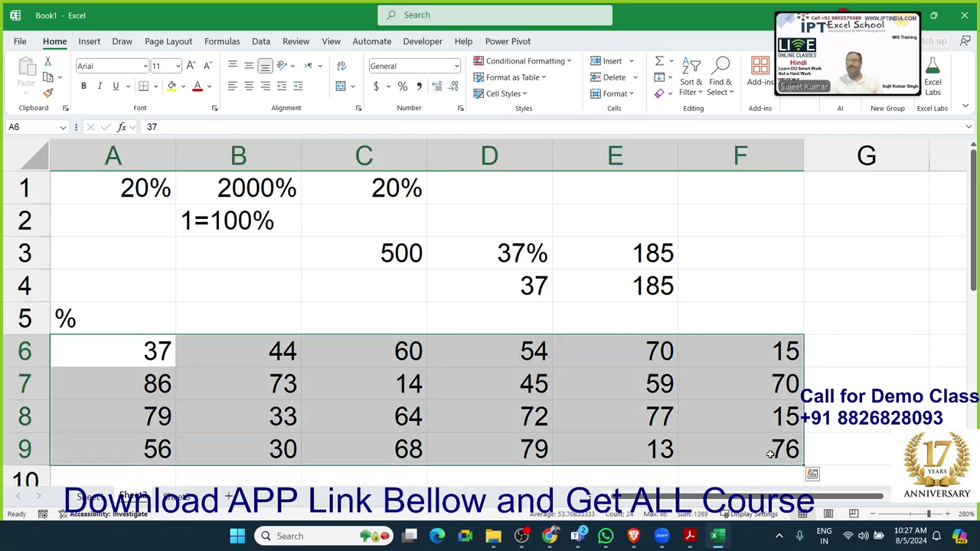
click(538, 258)
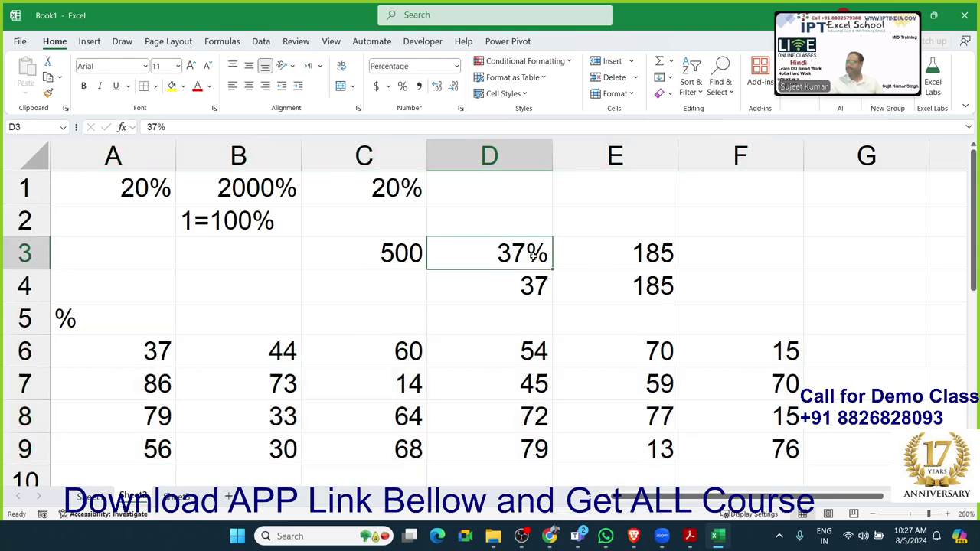
drag(131, 354, 710, 449)
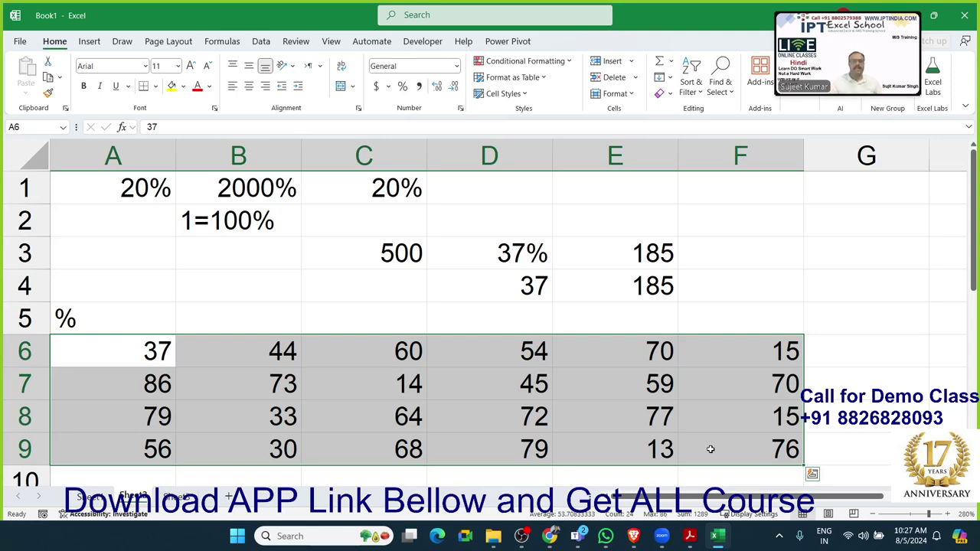
Append % to A6, A7 and A8 so they read 37%, 86% and 79%.
double_click(171, 353)
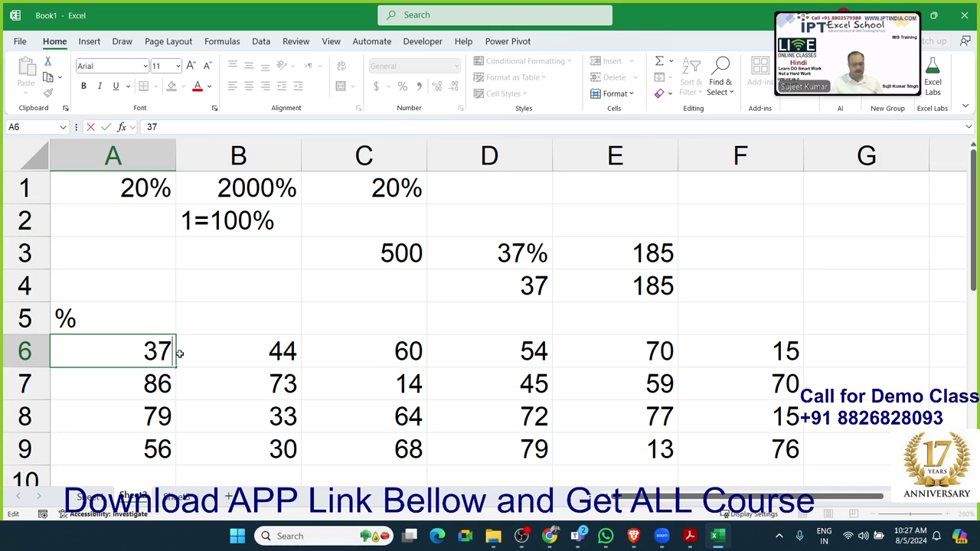
text(%)
key(Return)
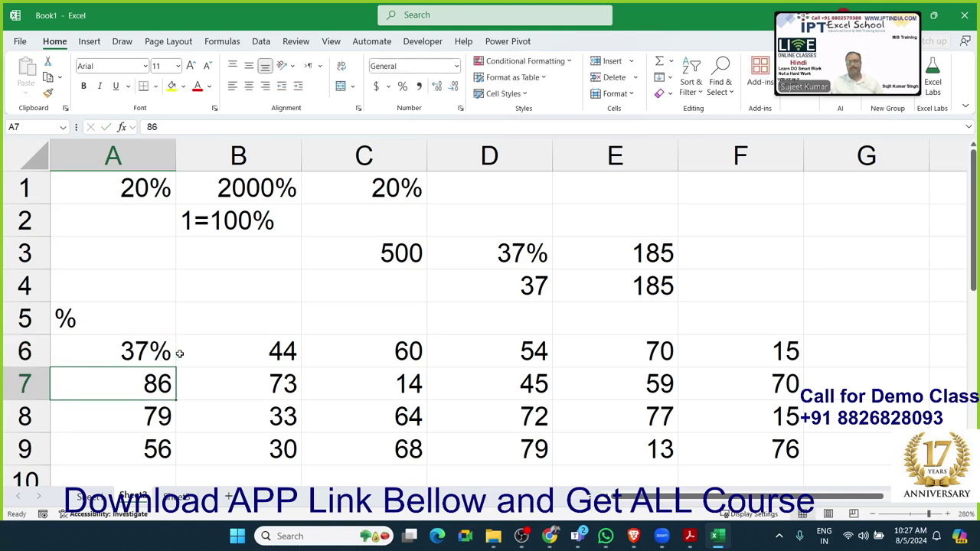
double_click(171, 378)
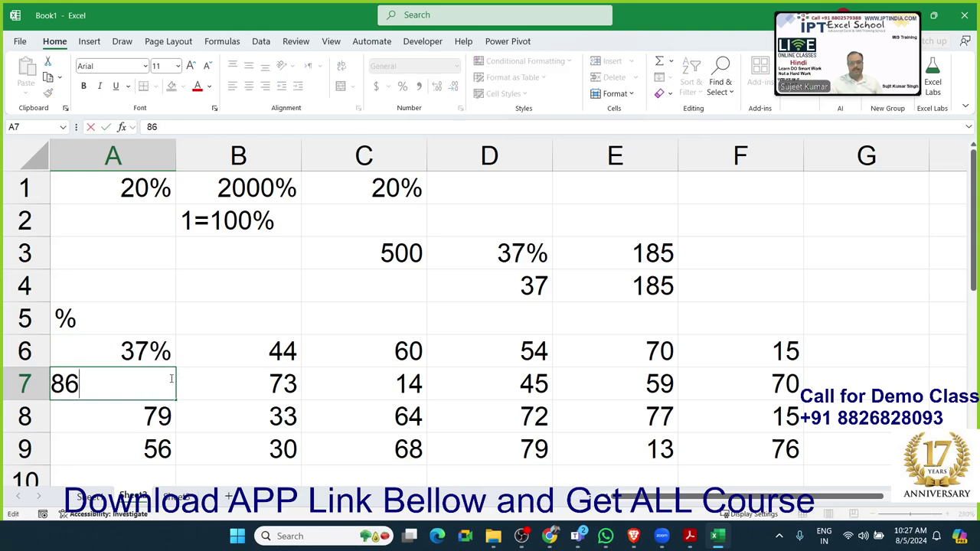
text(%)
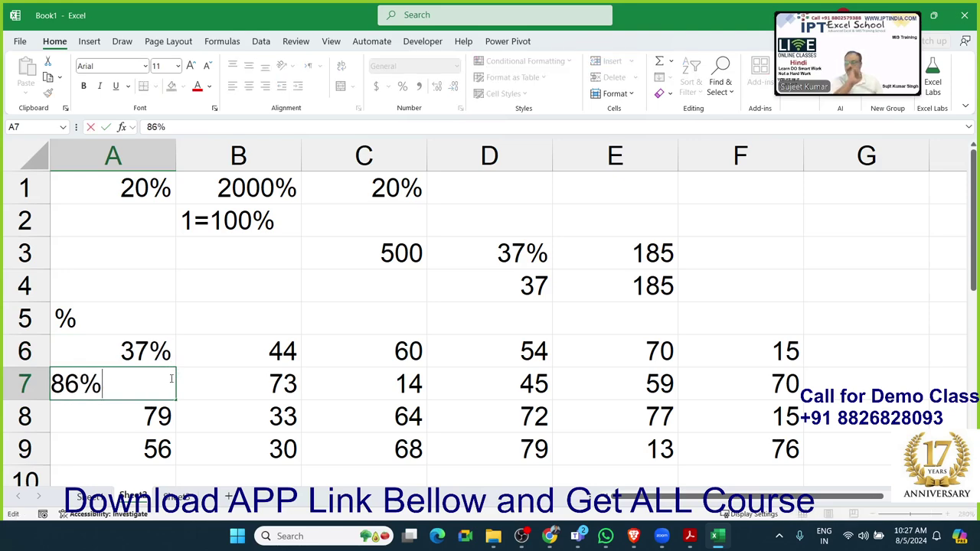
key(Return)
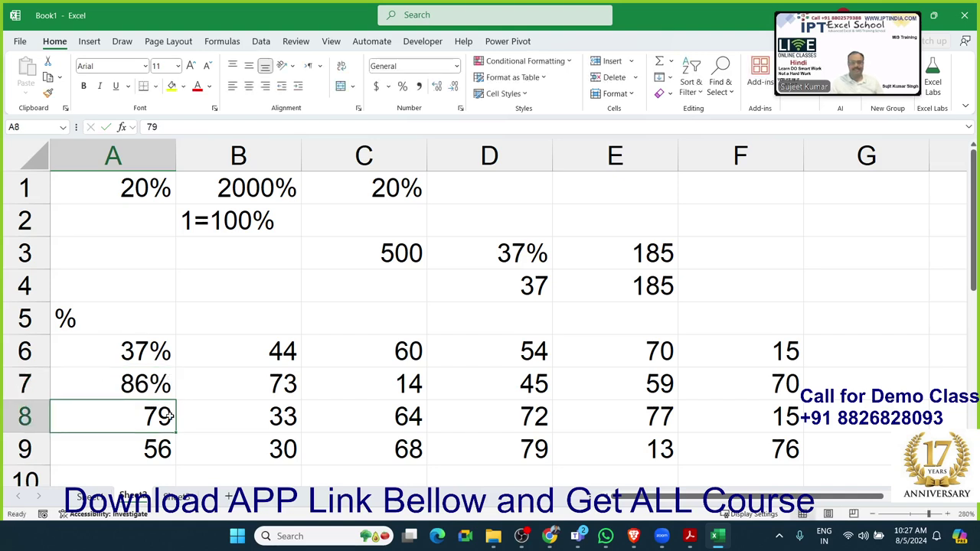
double_click(171, 416)
text(%)
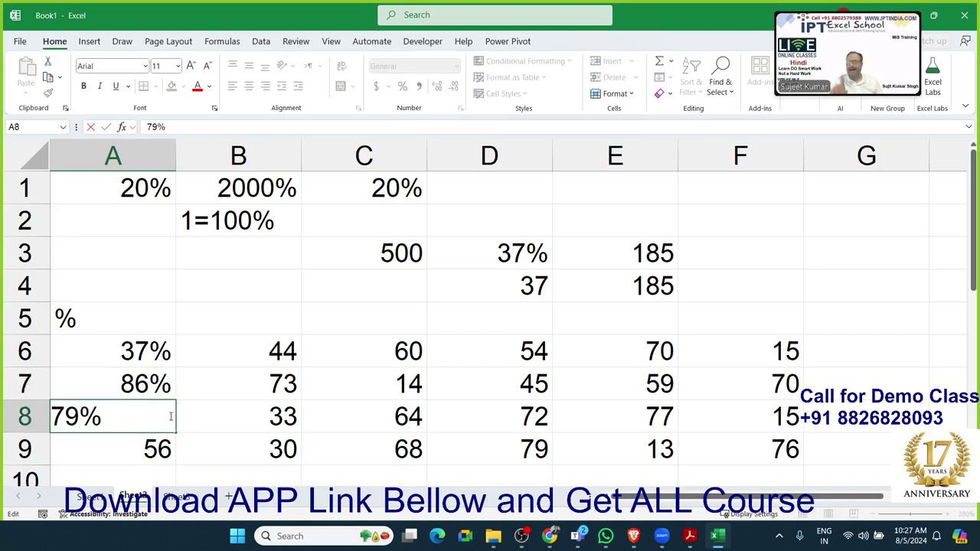
key(Return)
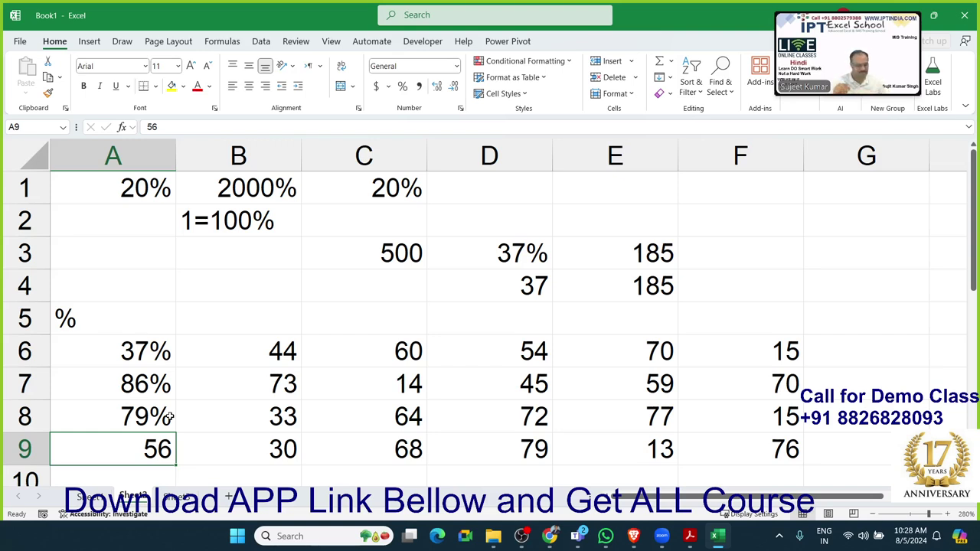
Apply General format to A6:A8 and type 0.37 and 0.86 into A6 and A7.
key(Up)
key(ctrl+shift+grave)
key(Up)
key(ctrl+shift+grave)
key(Up)
key(ctrl+shift+grave)
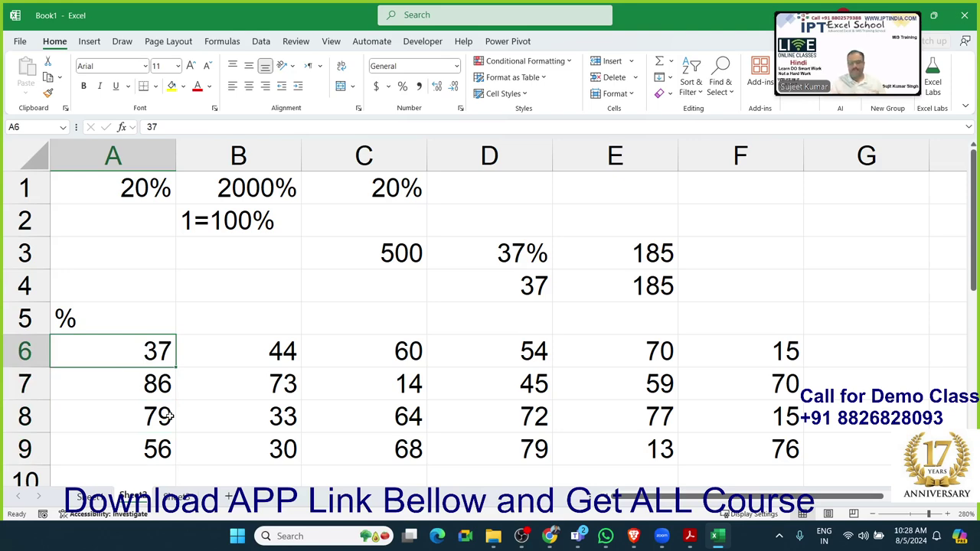
text(0.37)
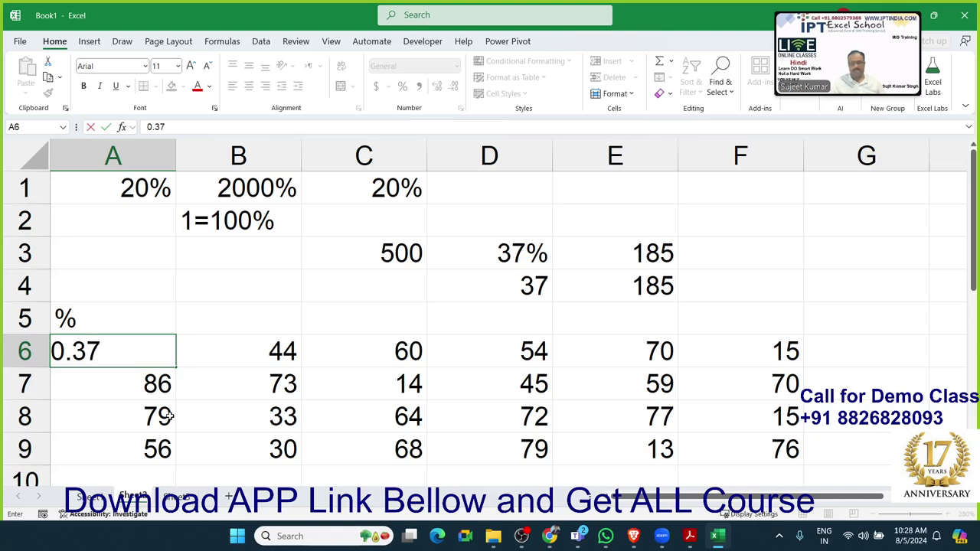
key(Return)
text(0.8)
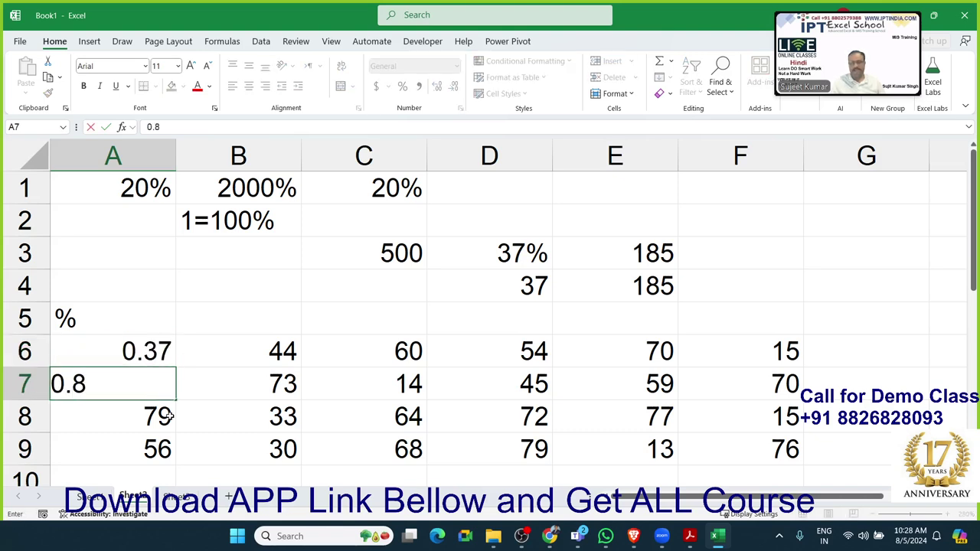
text(6)
key(Return)
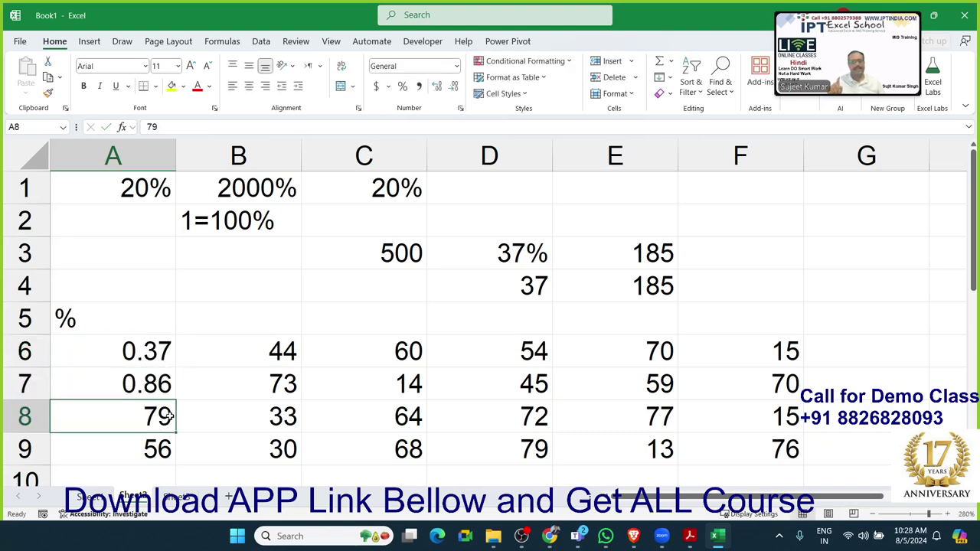
Undo the A7 entry, then select B2:E6 on Sheet1 showing 20 and 1000.
key(super)
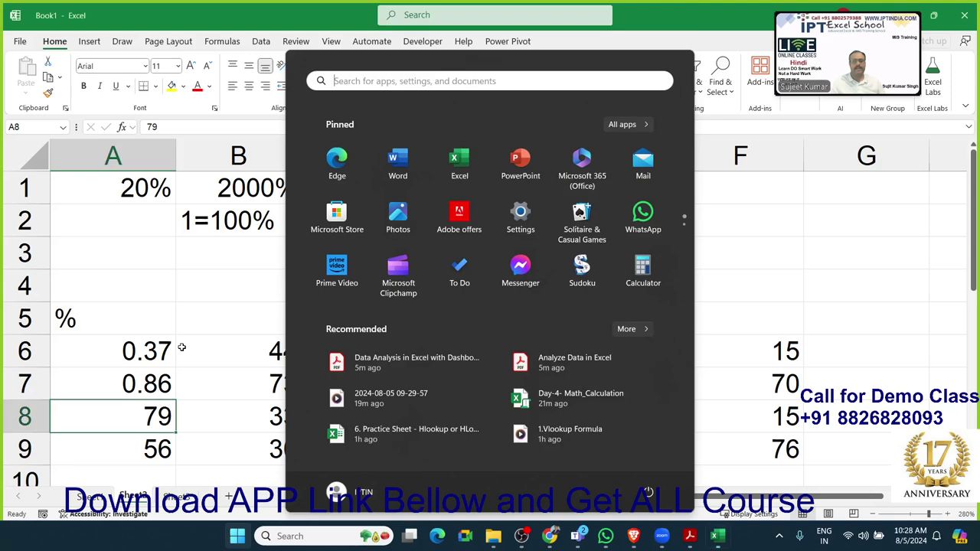
key(Escape)
key(ctrl+z)
key(ctrl+z)
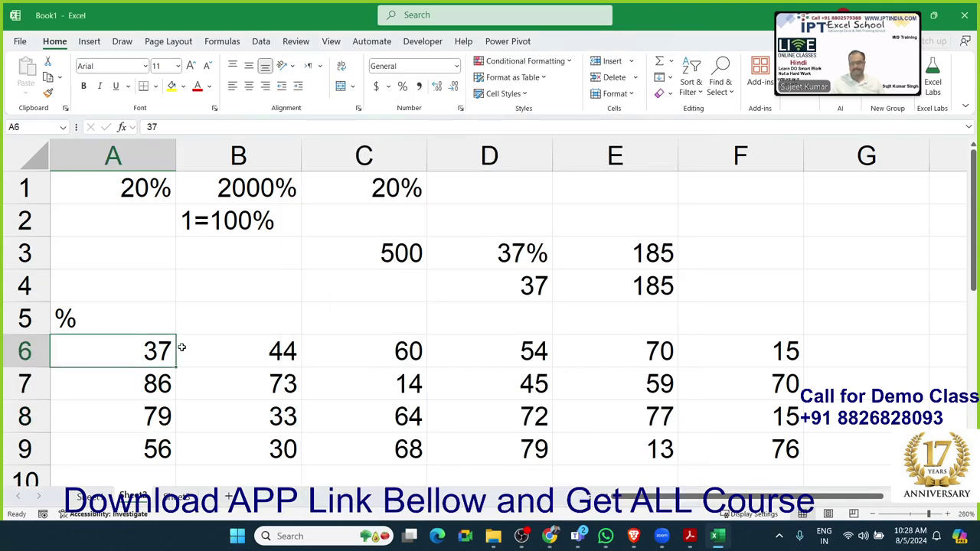
click(89, 496)
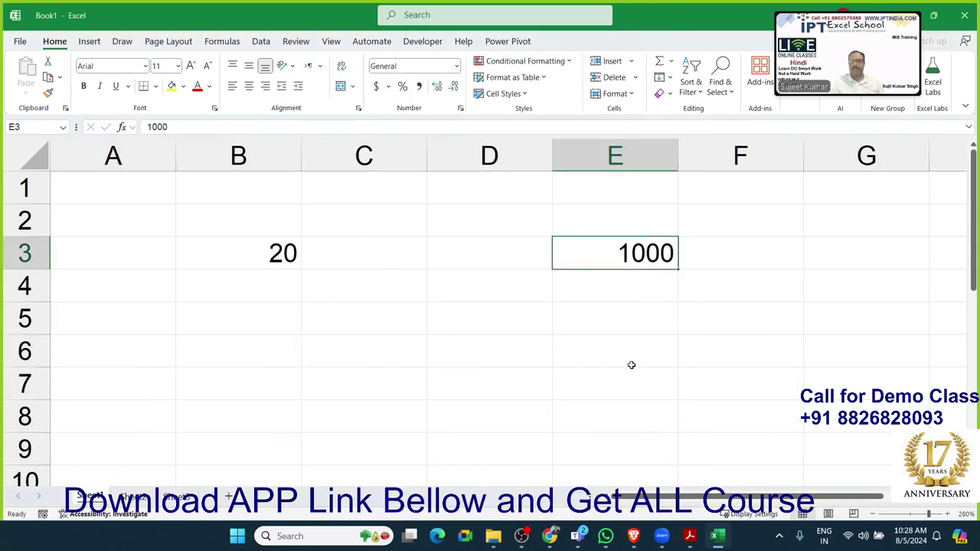
drag(630, 365, 237, 207)
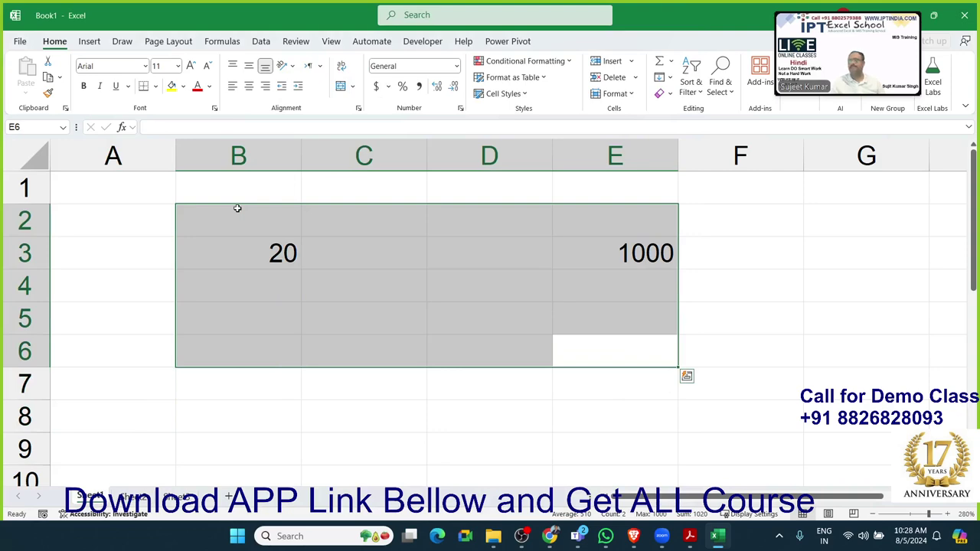
On Sheet2, enter 100 in cell G2 and copy it.
click(141, 497)
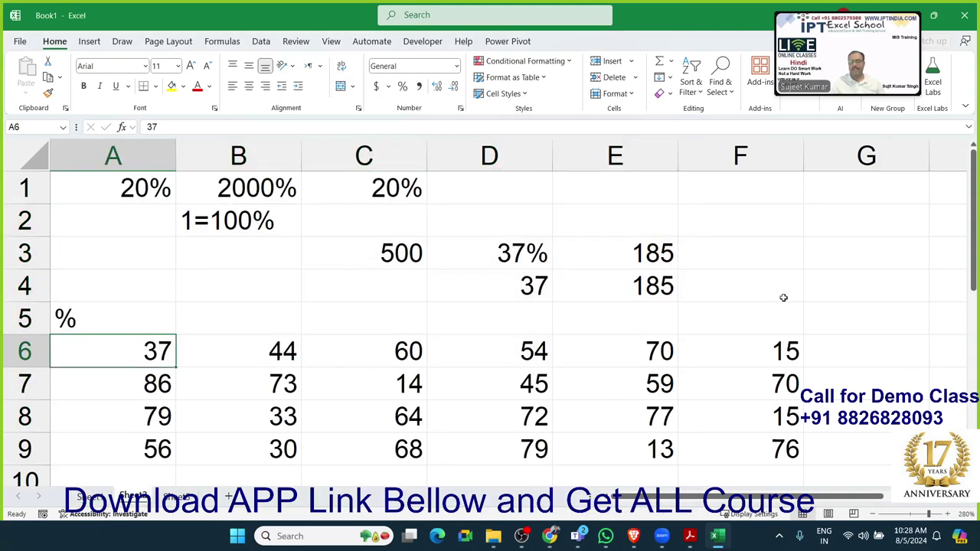
click(790, 210)
key(Right)
text(1)
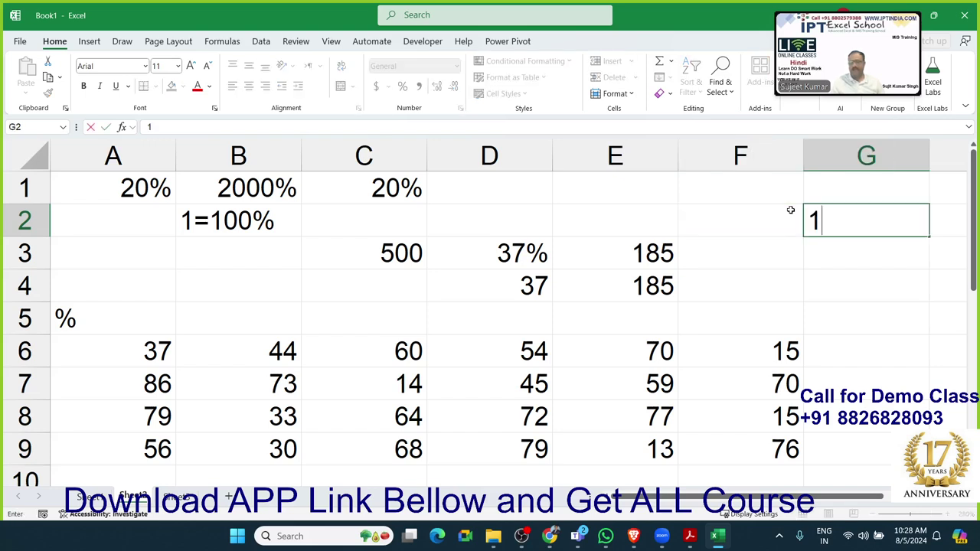
text(00)
key(Return)
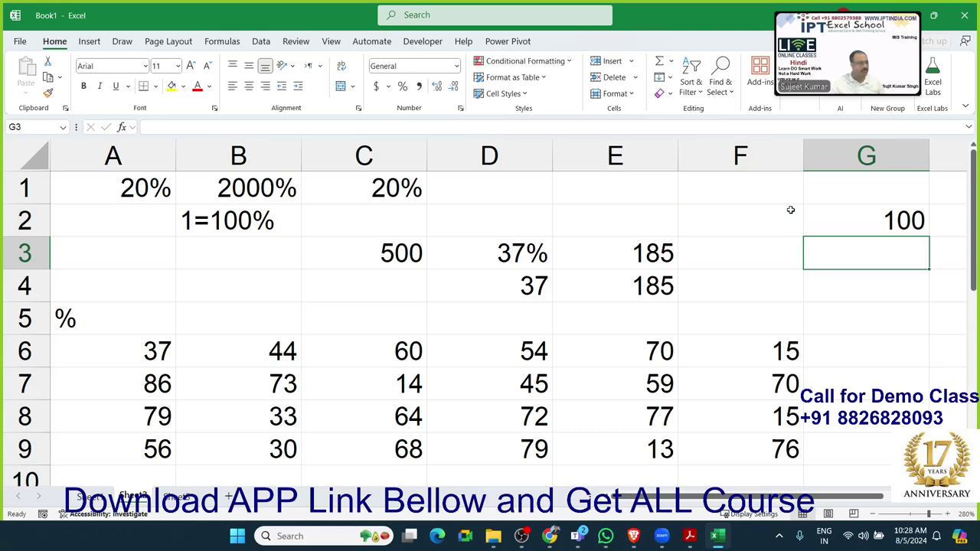
key(Up)
key(ctrl+c)
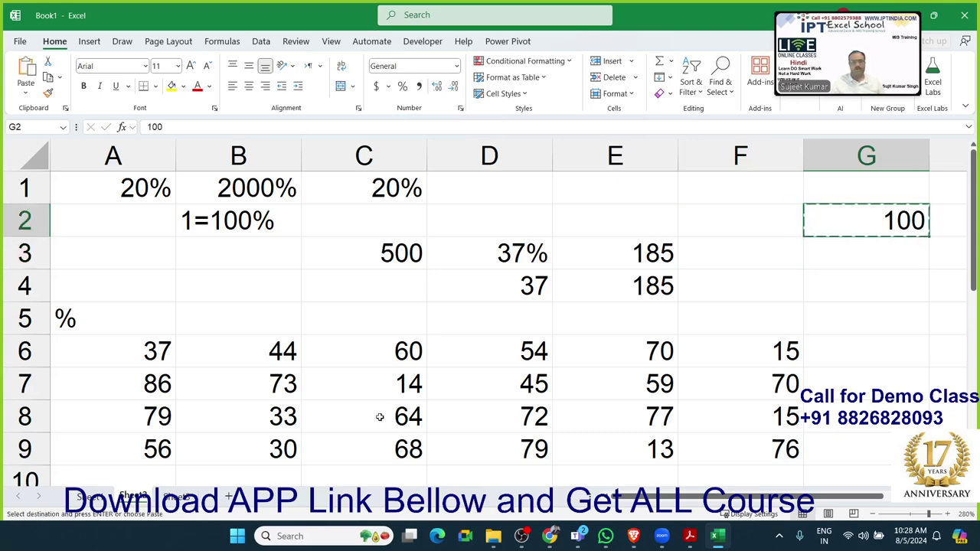
Check A6:F9's number format without changing it, then recopy G2's 100 and reselect A6:F9.
mouse_move(161, 358)
mouse_down()
mouse_move(485, 367)
mouse_move(754, 415)
mouse_move(754, 443)
mouse_up()
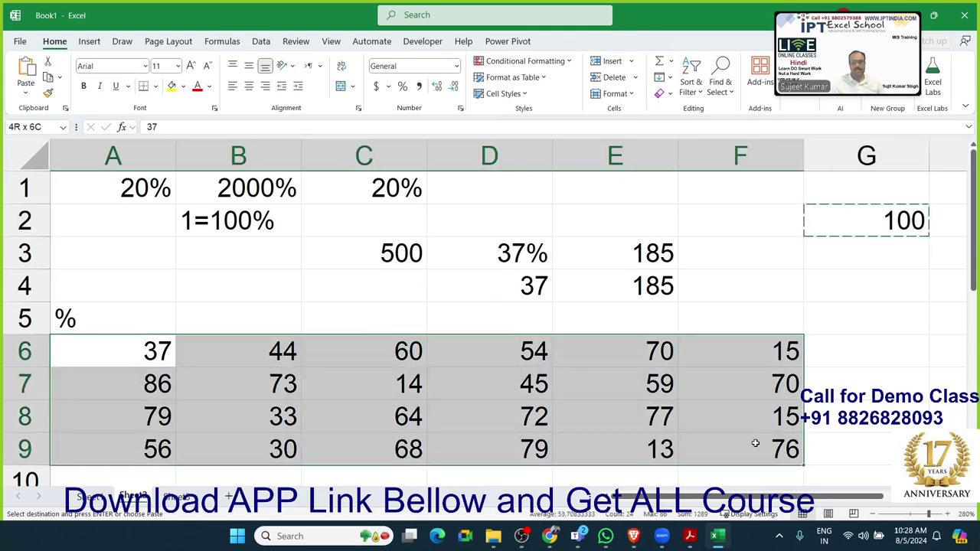
right_click(617, 400)
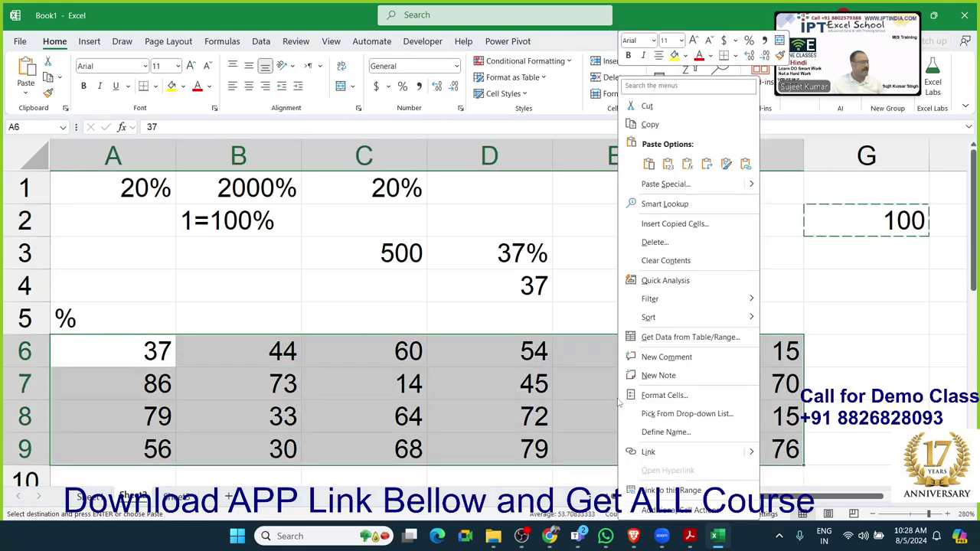
click(656, 395)
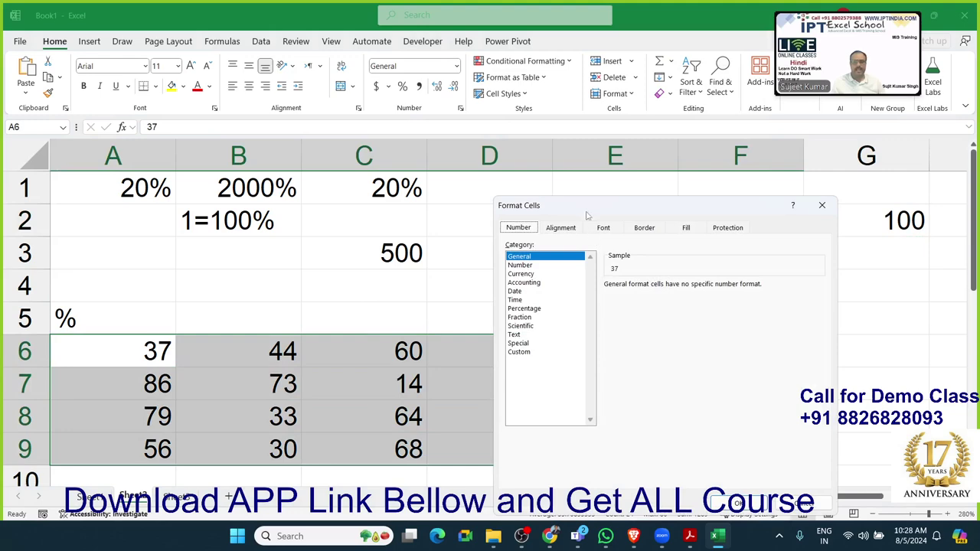
drag(641, 214, 394, 135)
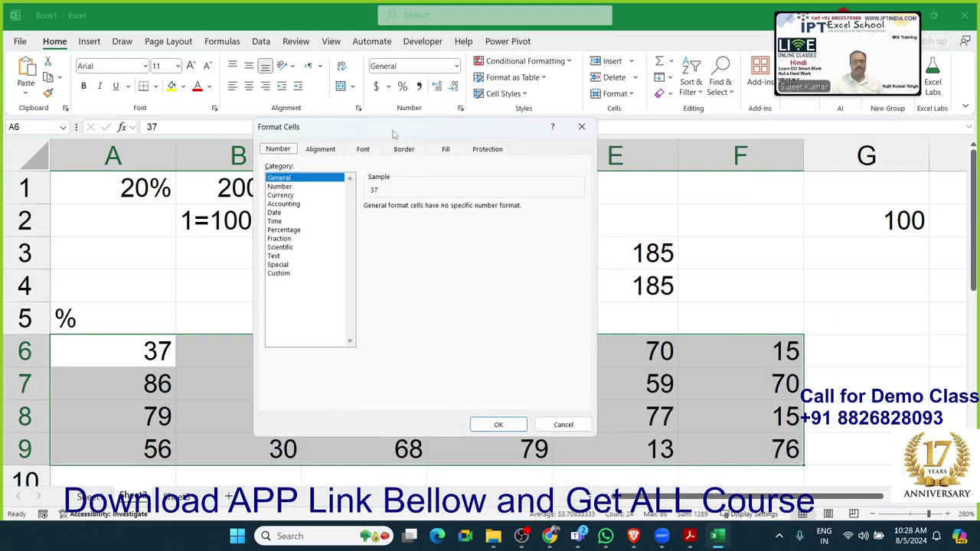
key(Escape)
click(880, 222)
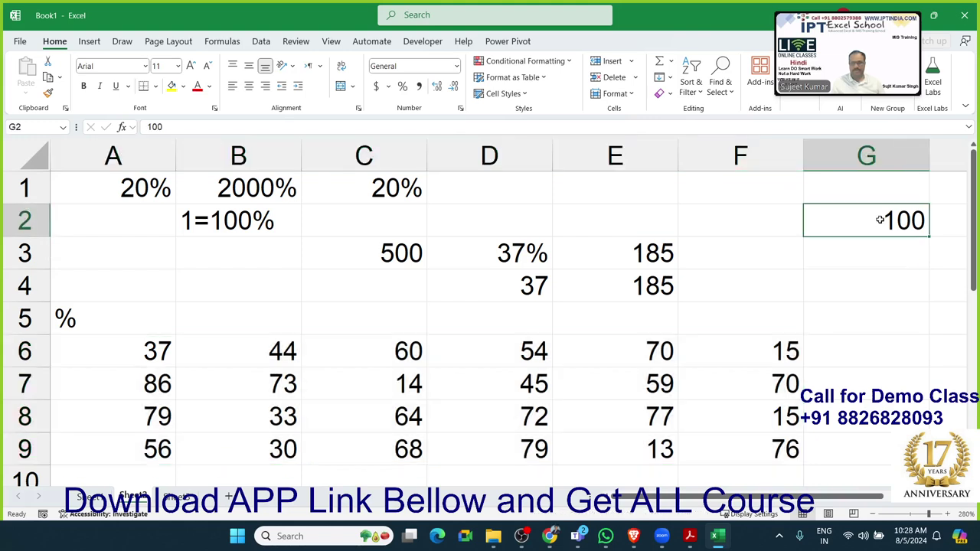
key(ctrl+c)
mouse_move(146, 344)
mouse_down()
mouse_move(774, 424)
mouse_move(775, 440)
mouse_up()
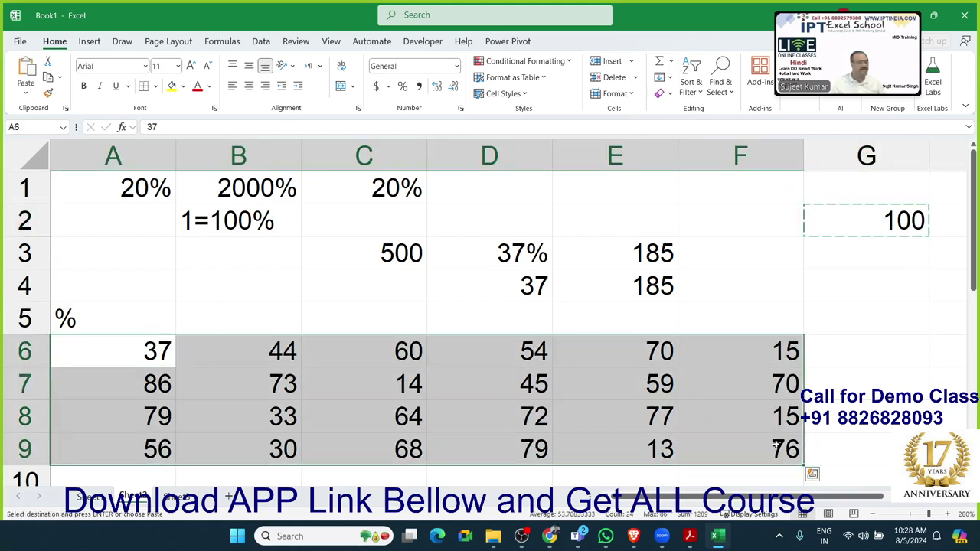
Paste Special with Divide onto A6:F9 using the copied 100, format it as percentages, then go to Sheet1.
right_click(535, 392)
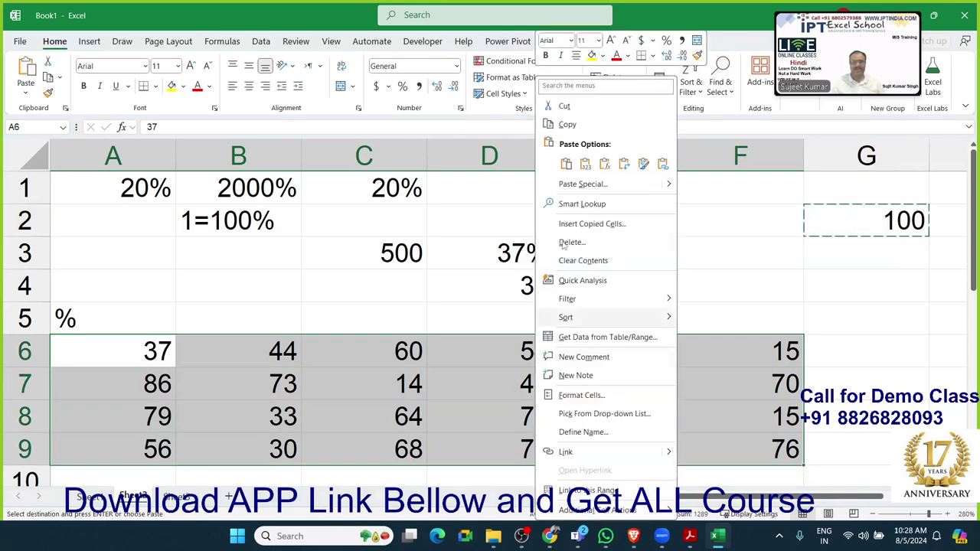
click(583, 184)
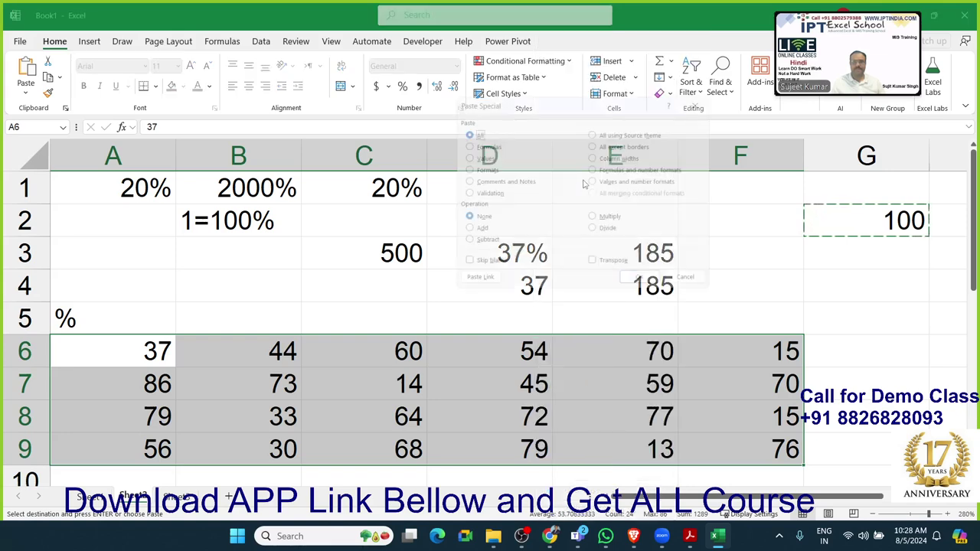
click(601, 231)
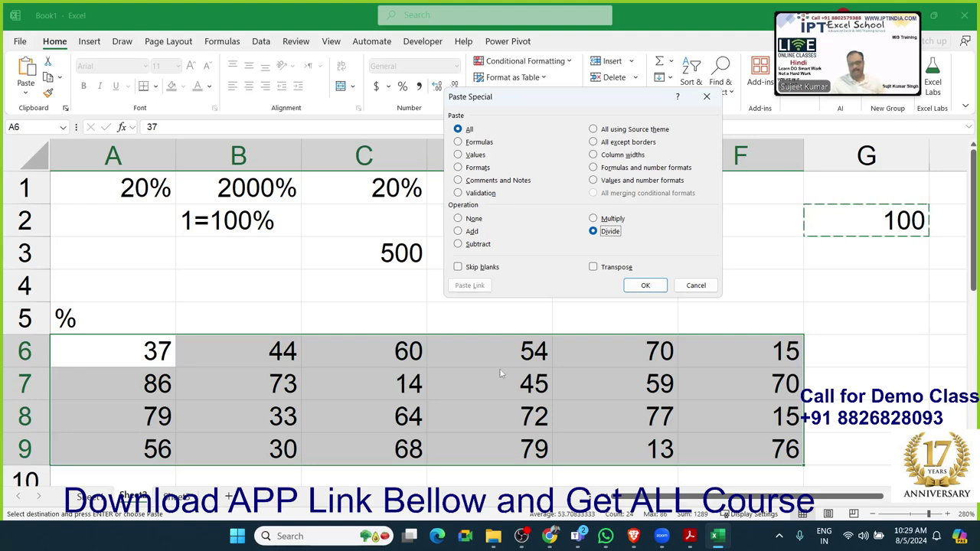
click(657, 285)
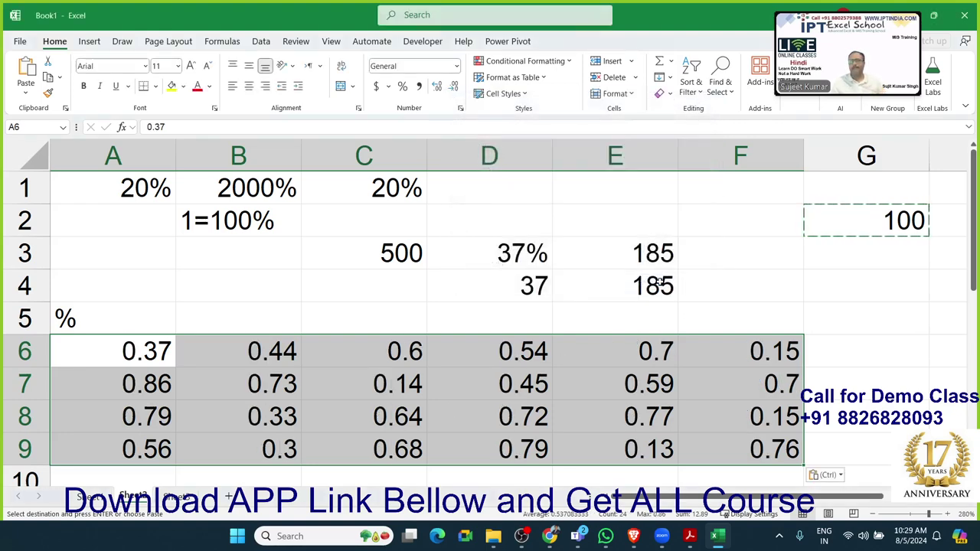
click(402, 87)
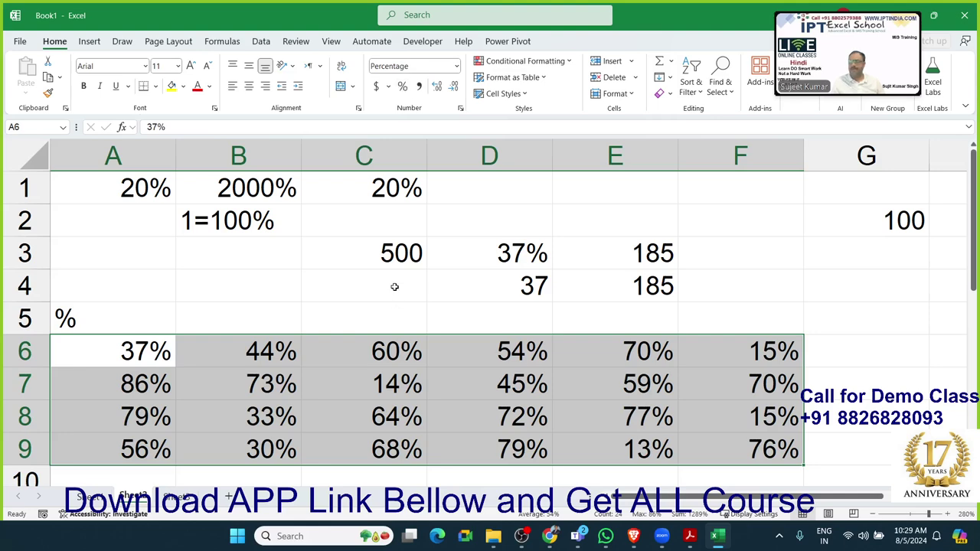
click(107, 498)
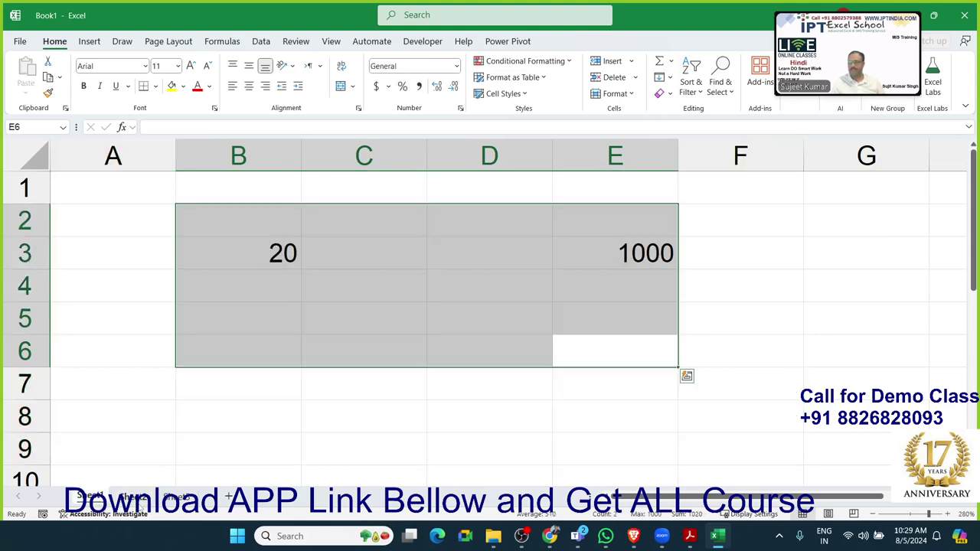
Toggle Sheet2, Sheet1, then Sheet2 again, and bring up the Analyze Data in Excel.pdf brochure.
click(138, 499)
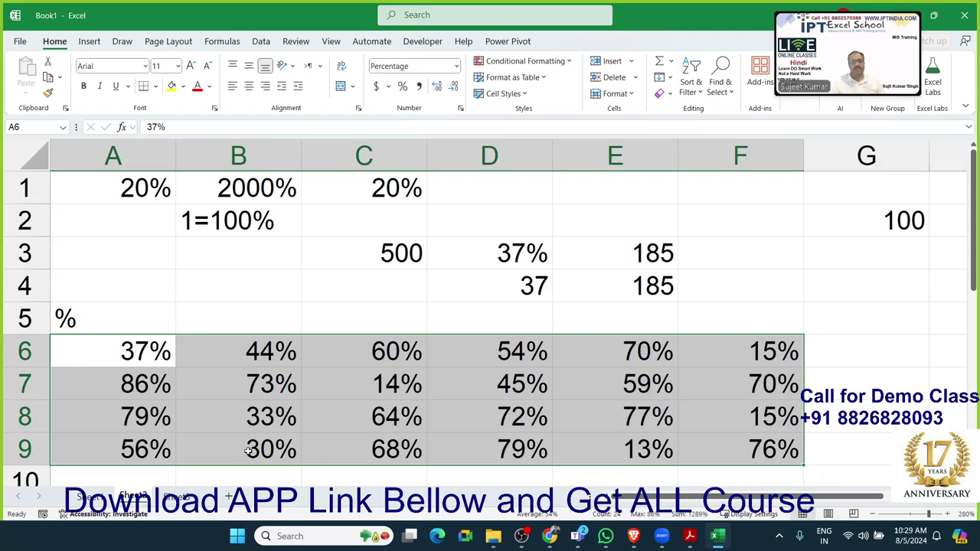
click(100, 494)
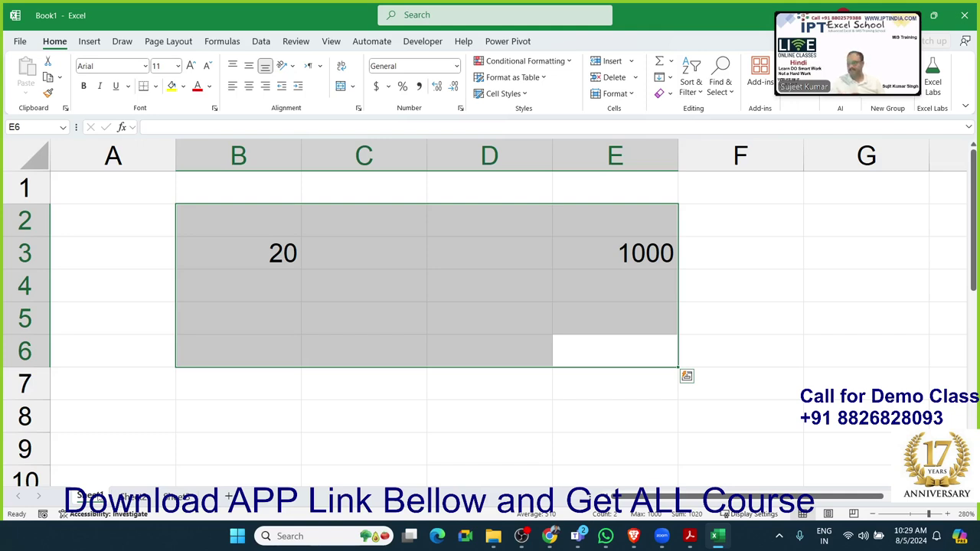
click(136, 498)
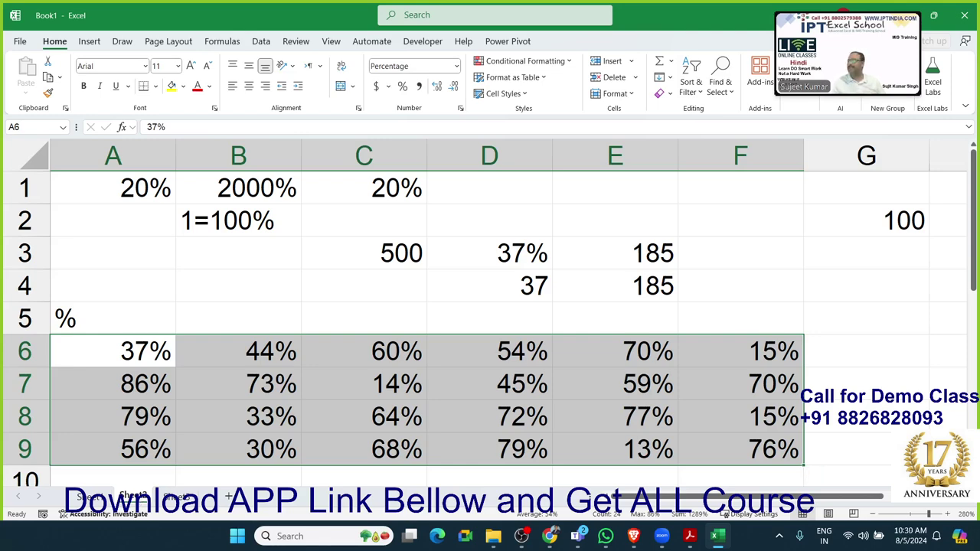
click(689, 535)
Maximize the Analyze Data in Excel.pdf window and zoom into its header.
drag(864, 222, 613, 197)
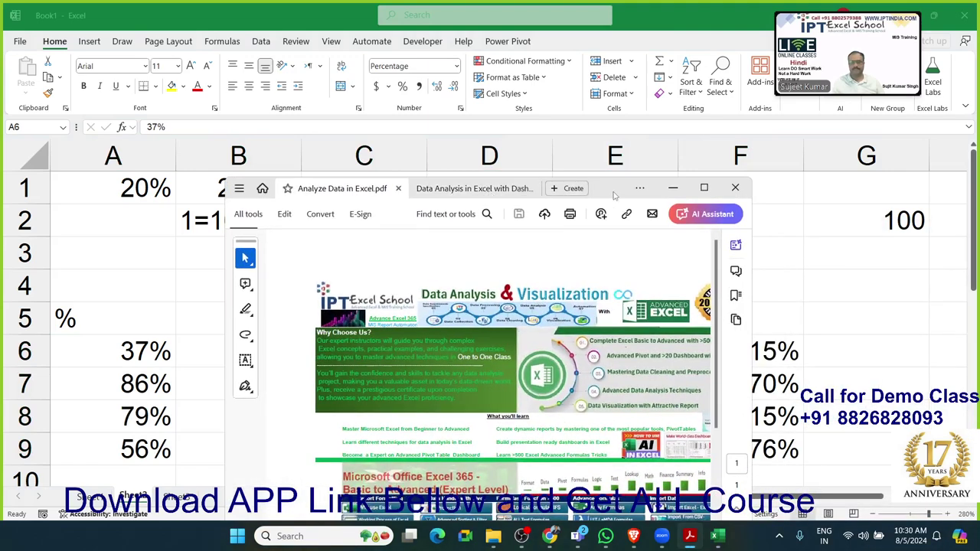
click(700, 188)
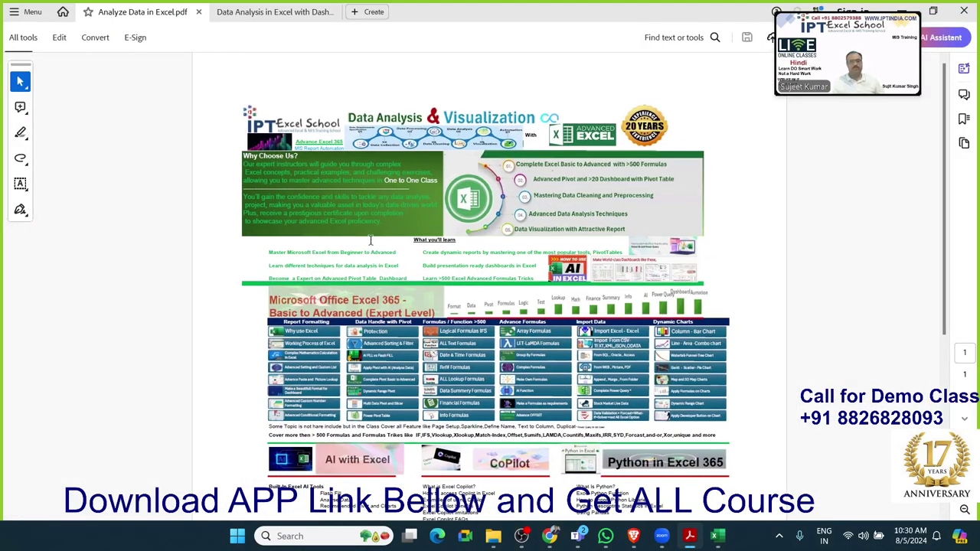
ctrl+scroll(369, 240, up, 2)
ctrl+scroll(369, 241, up, 2)
ctrl+scroll(370, 240, up, 1)
ctrl+scroll(369, 241, up, 1)
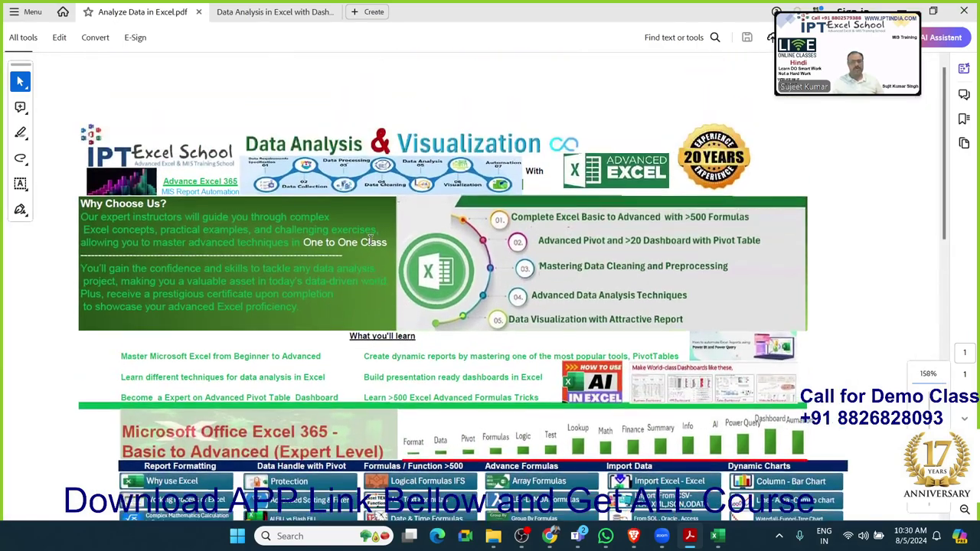
ctrl+scroll(369, 240, up, 1)
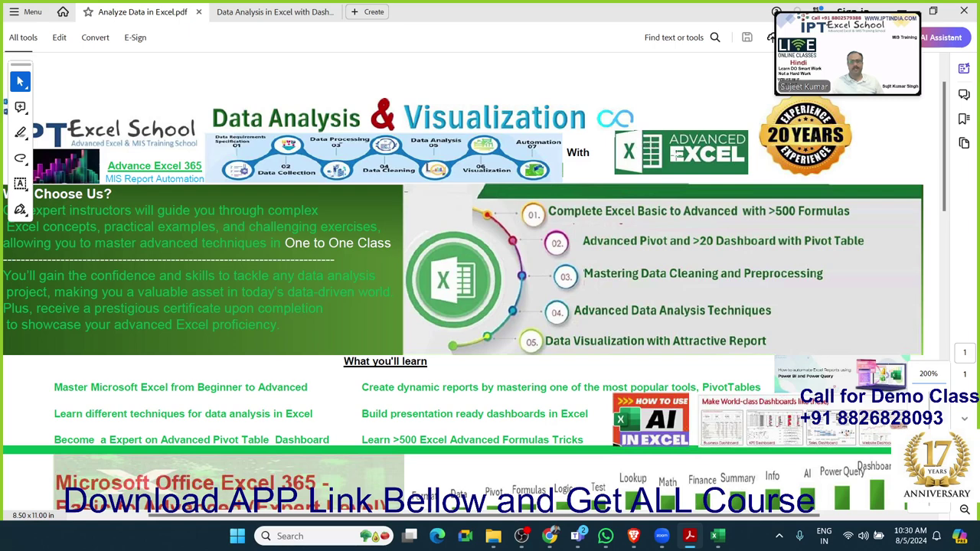
Select the Advanced Excel badge, Data Analysis and Visualization title images, then open the Dashboard-MIS brochure.
click(681, 152)
click(291, 118)
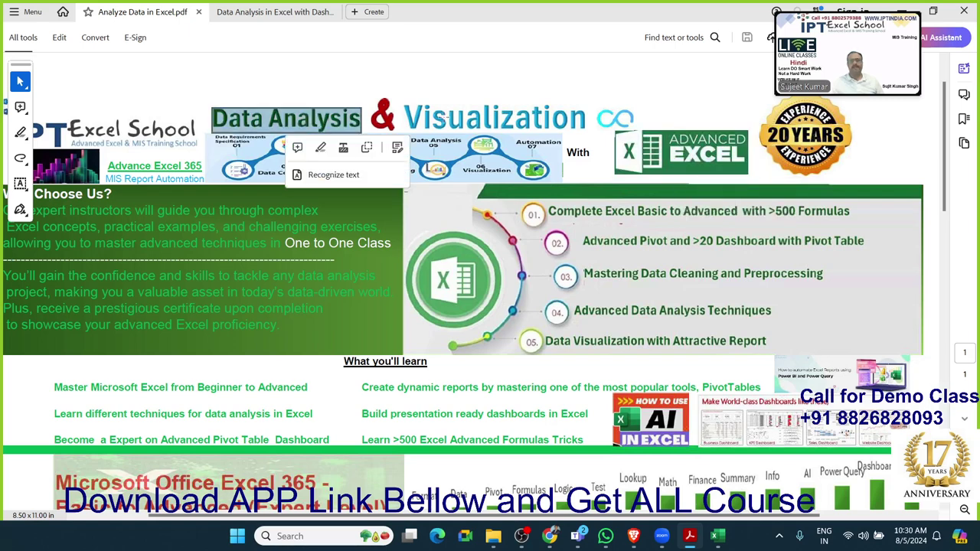
click(446, 116)
click(317, 116)
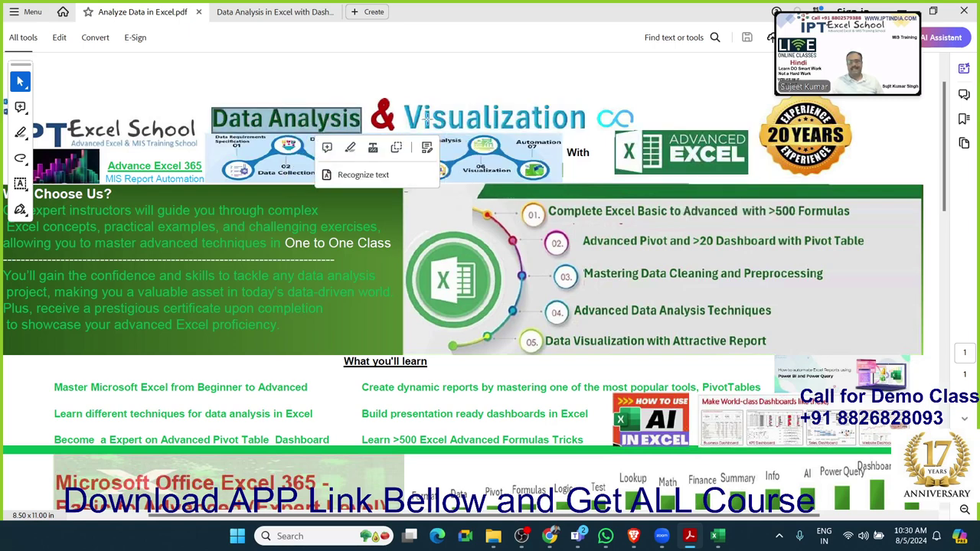
click(426, 119)
click(651, 157)
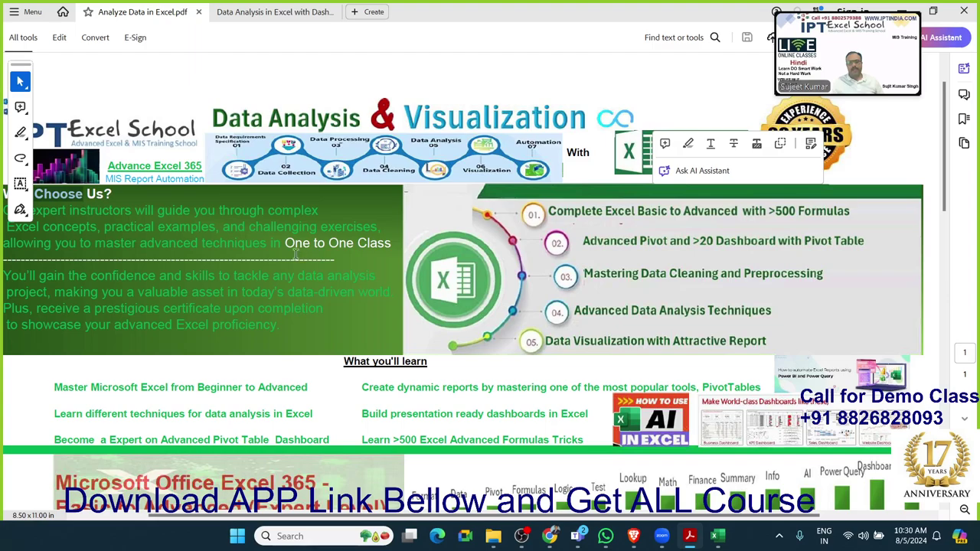
ctrl+scroll(294, 254, down, 1)
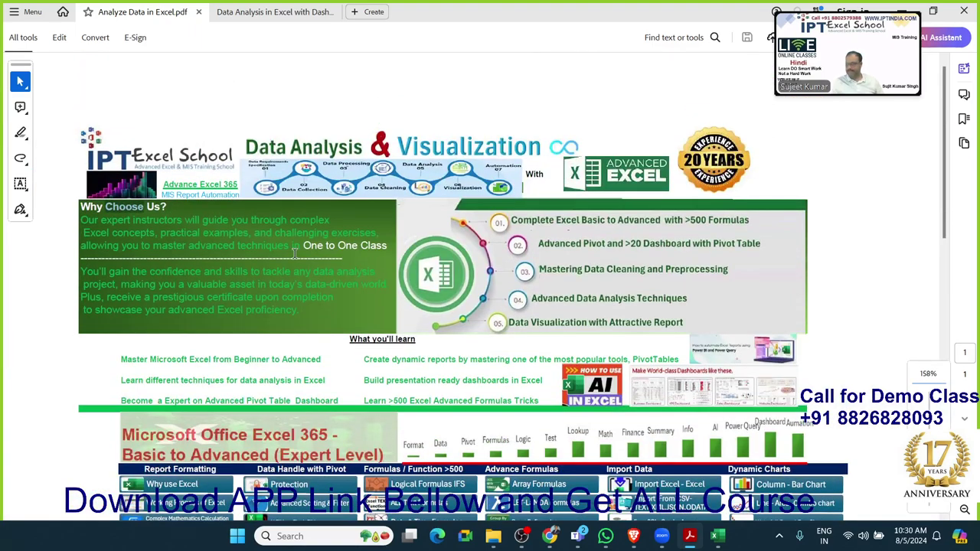
click(272, 12)
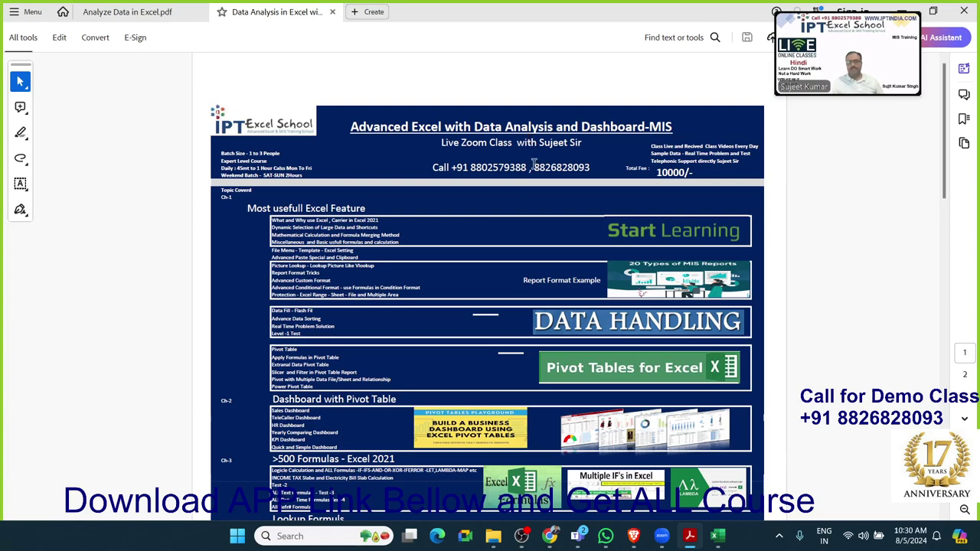
Zoom the dashboard brochure, then return to the Analyze Data in Excel.pdf tab.
ctrl+scroll(528, 189, up, 2)
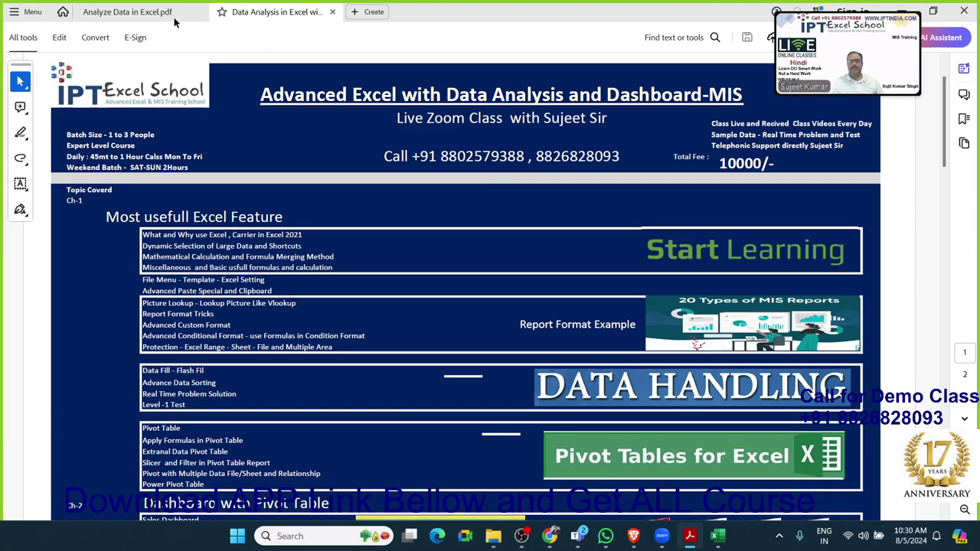
click(149, 14)
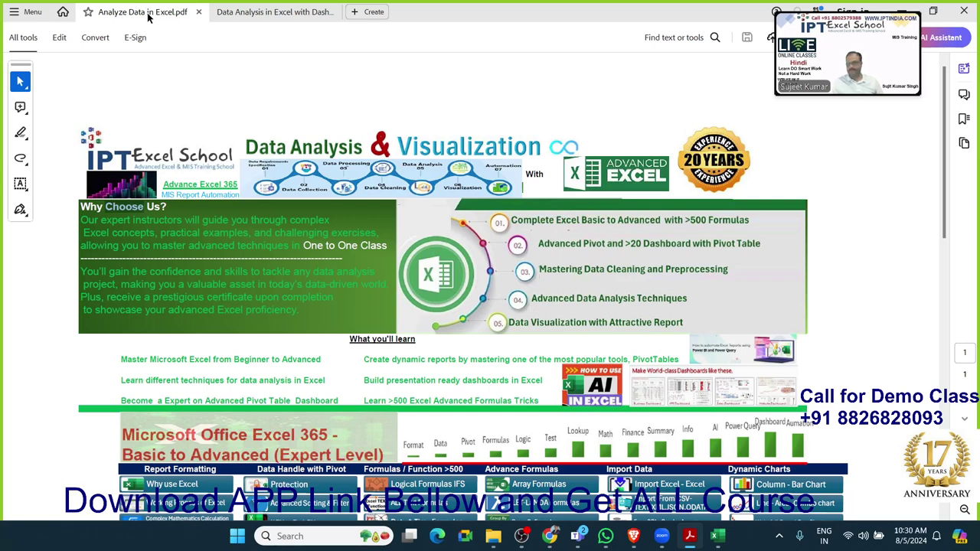
scroll(574, 157, down, 1)
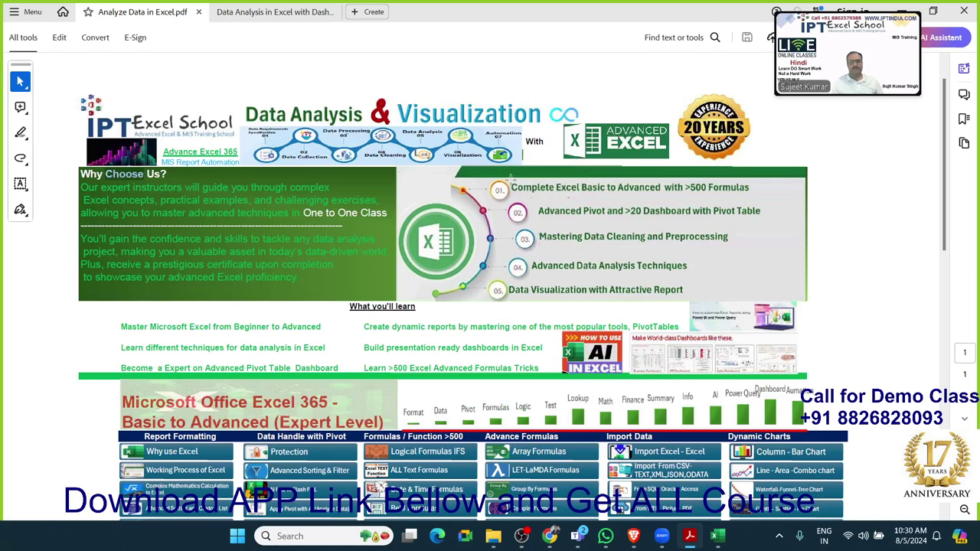
mouse_move(511, 186)
mouse_down()
mouse_move(776, 195)
mouse_move(761, 195)
mouse_up()
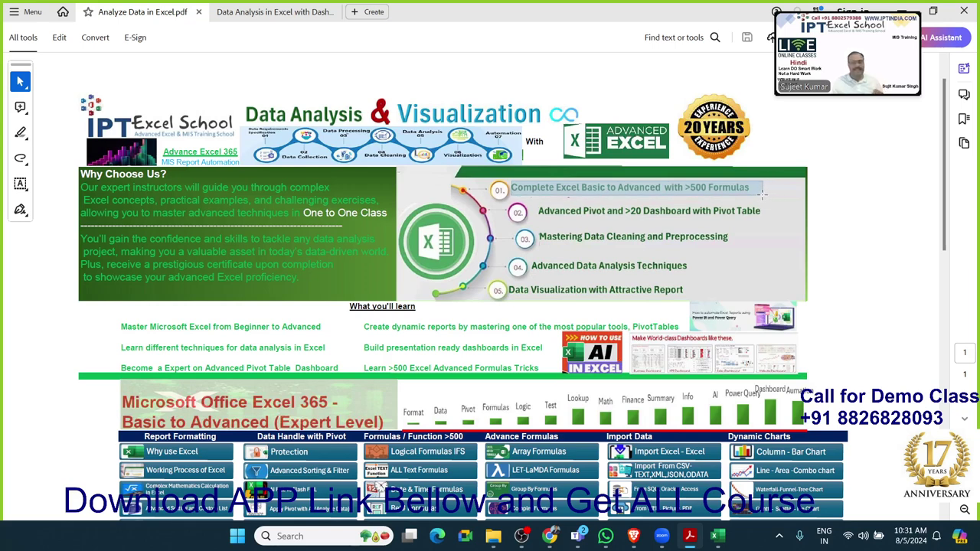
click(761, 194)
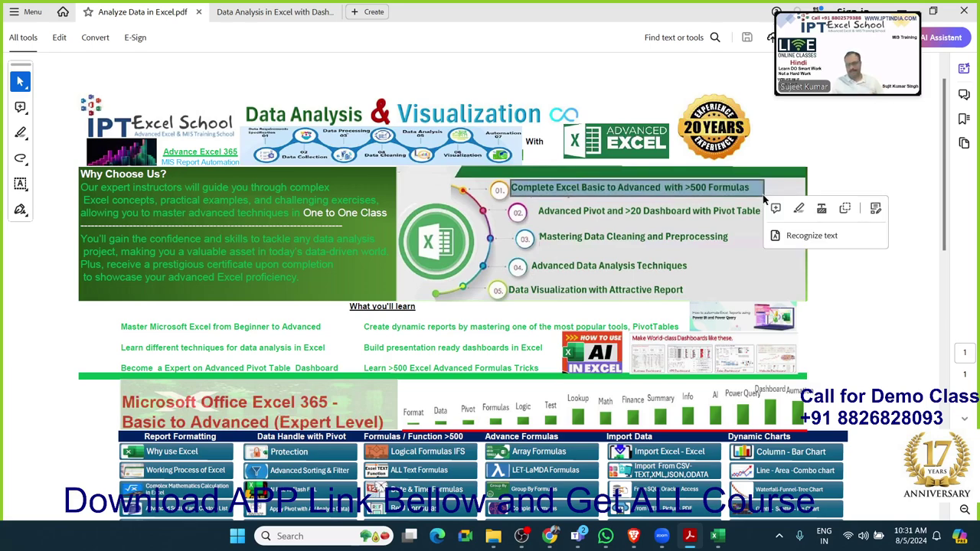
click(600, 219)
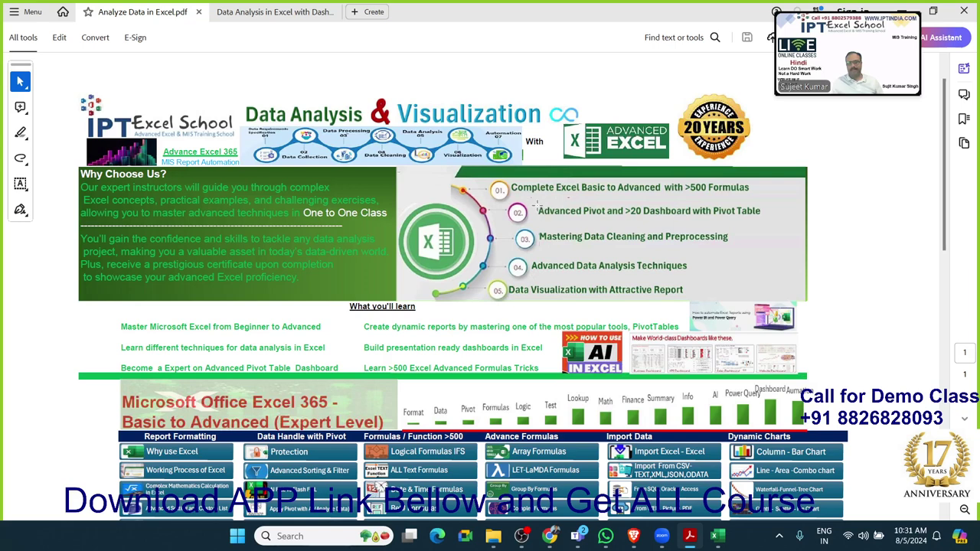
drag(537, 211, 763, 227)
click(632, 204)
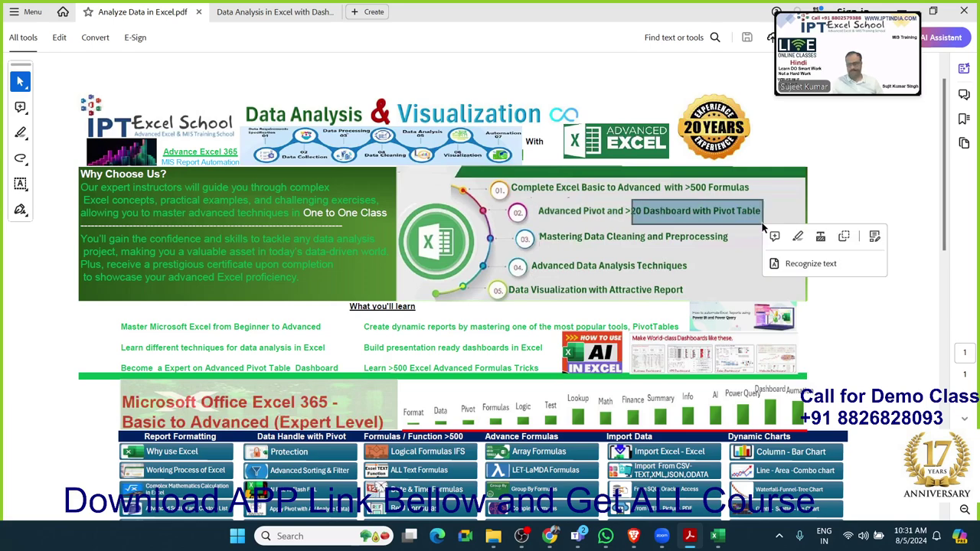
click(693, 241)
click(536, 226)
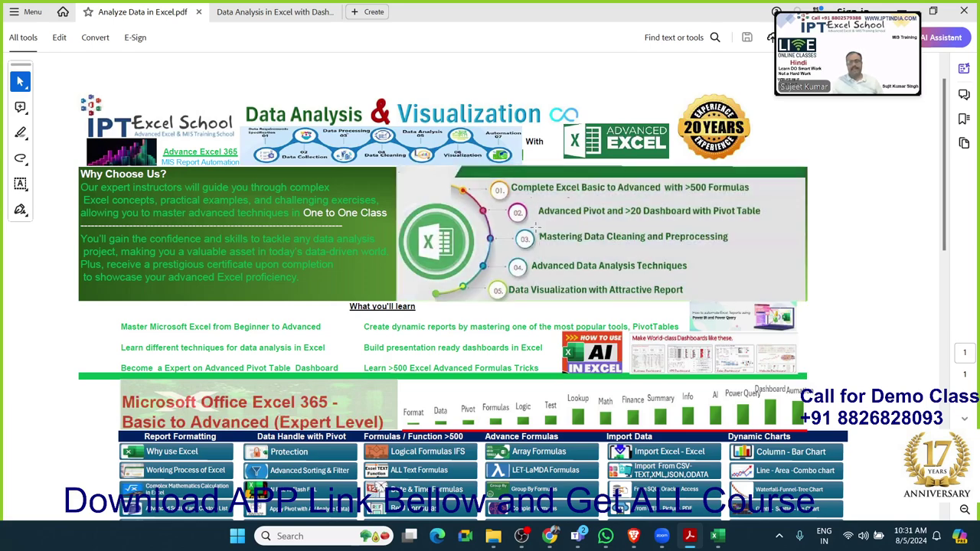
drag(534, 225, 719, 249)
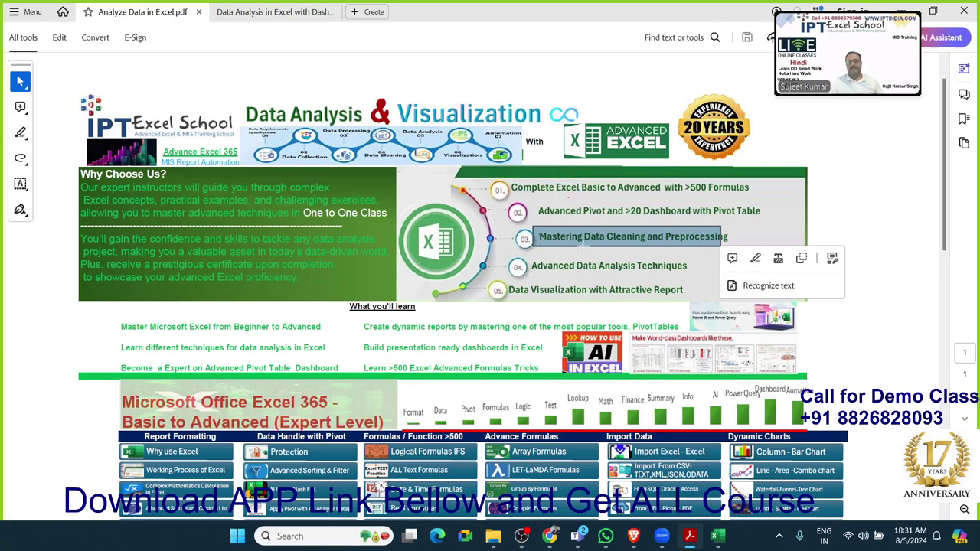
click(583, 245)
click(533, 266)
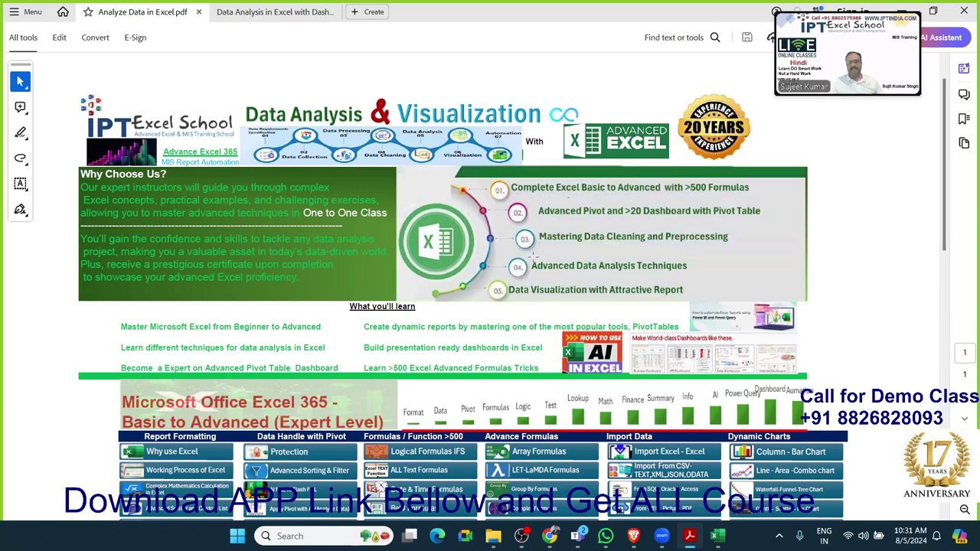
drag(534, 261, 675, 277)
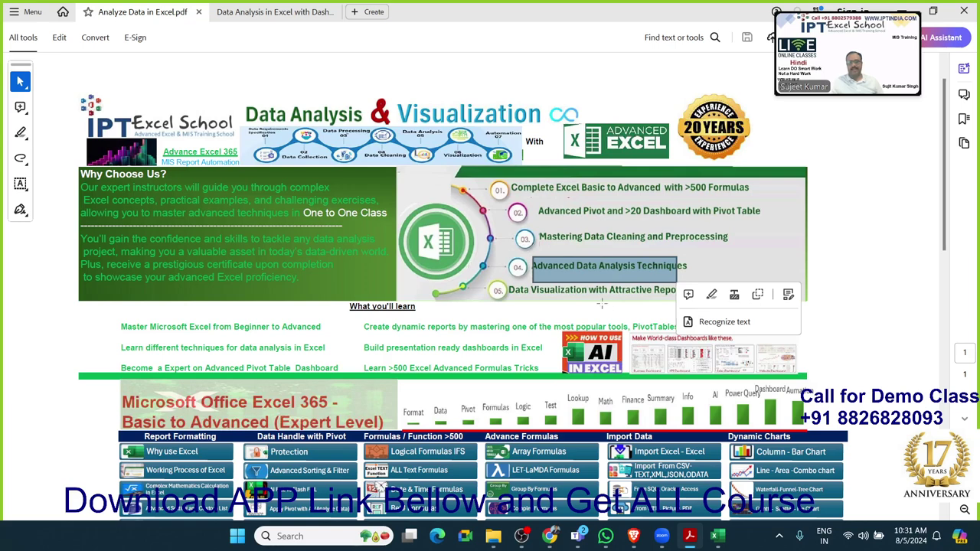
click(600, 303)
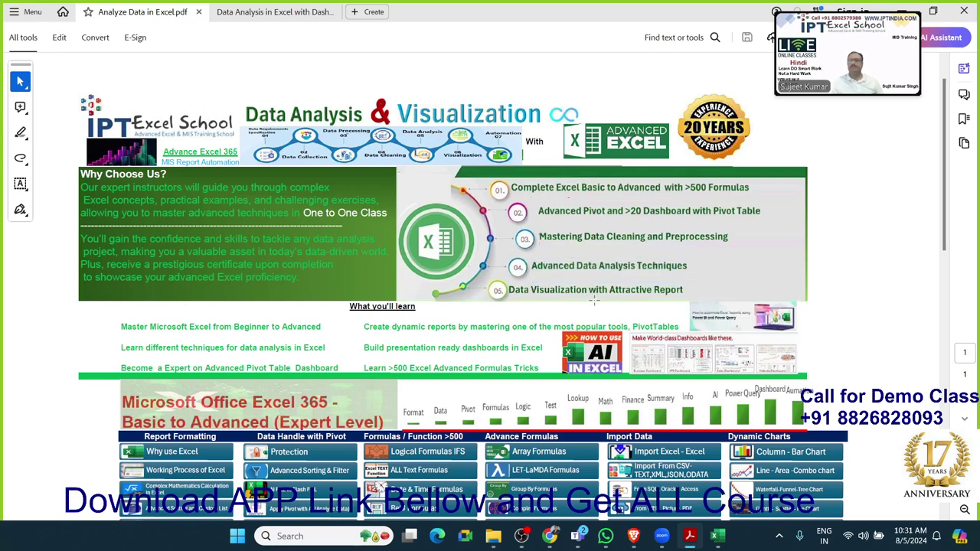
From File > Open, search 'das' and open the Dashboard-11 workbook.
click(718, 536)
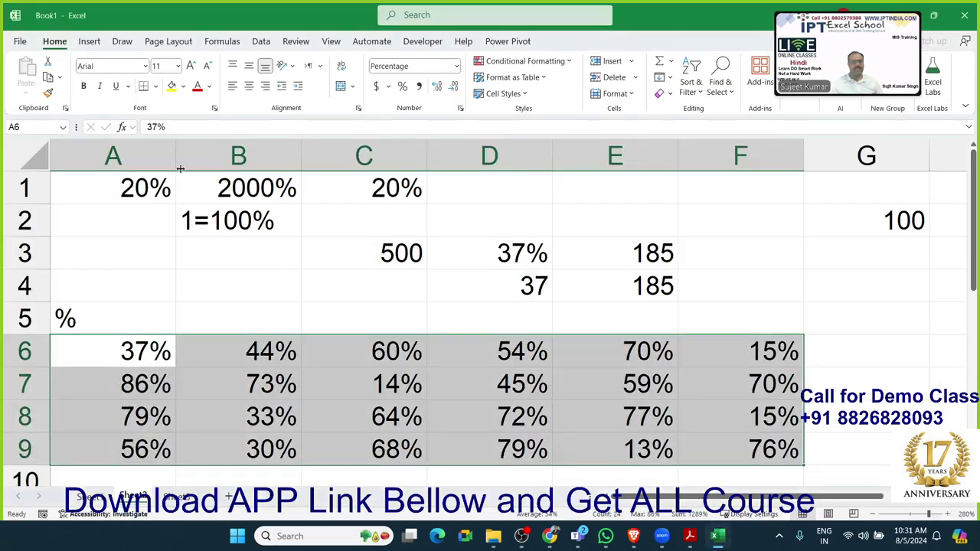
click(21, 41)
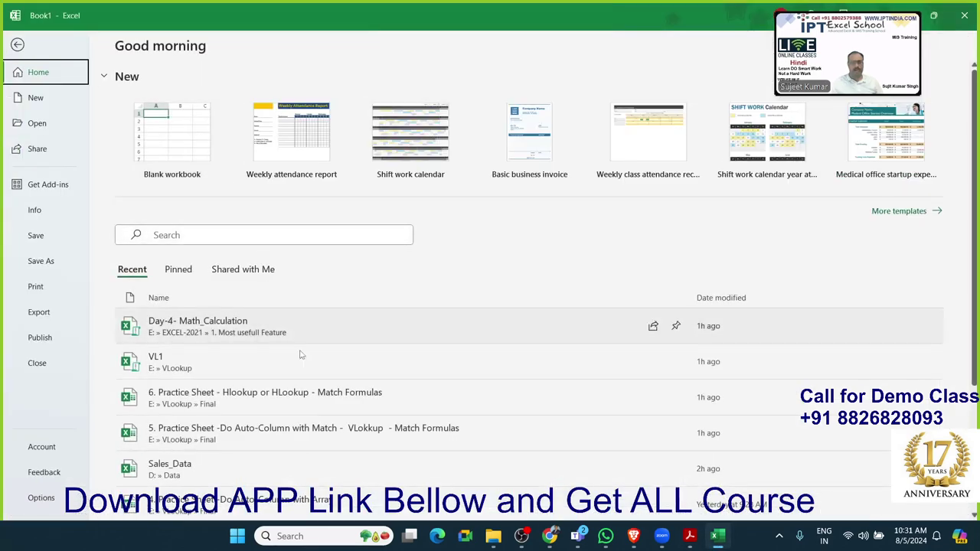
scroll(294, 381, down, 2)
scroll(289, 414, down, 2)
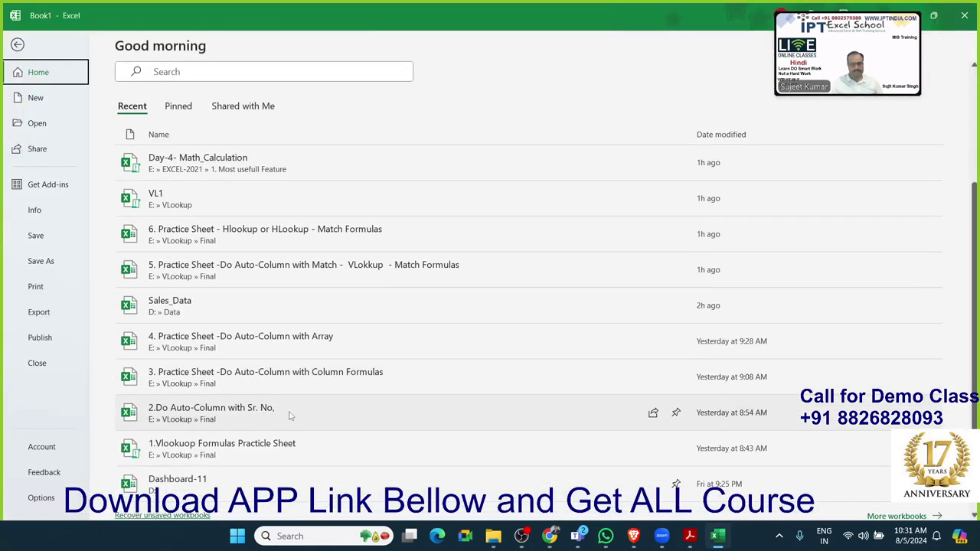
click(39, 125)
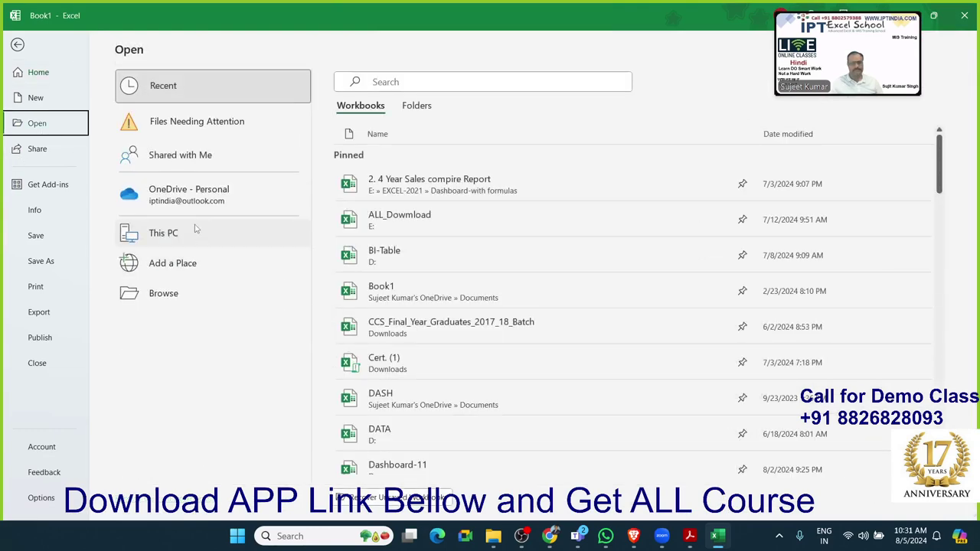
click(421, 82)
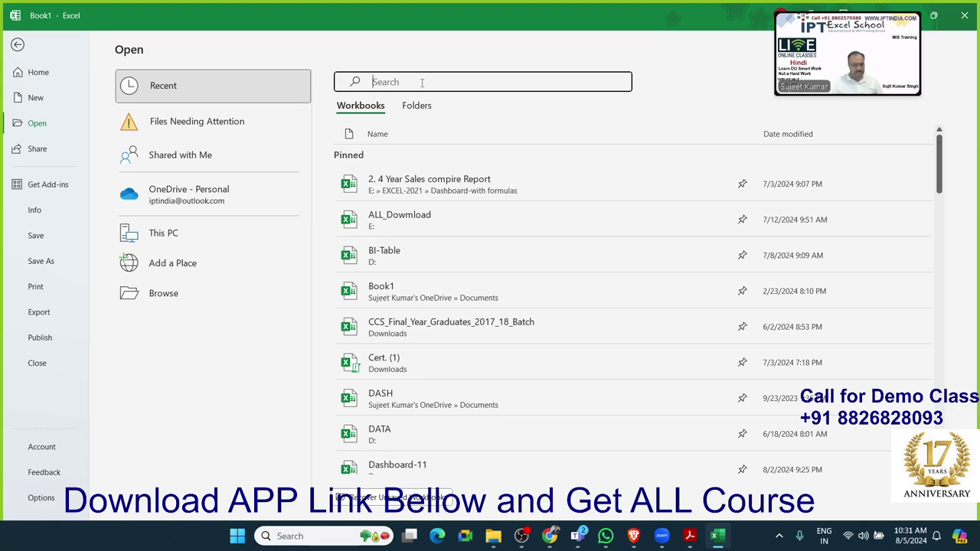
text(dah)
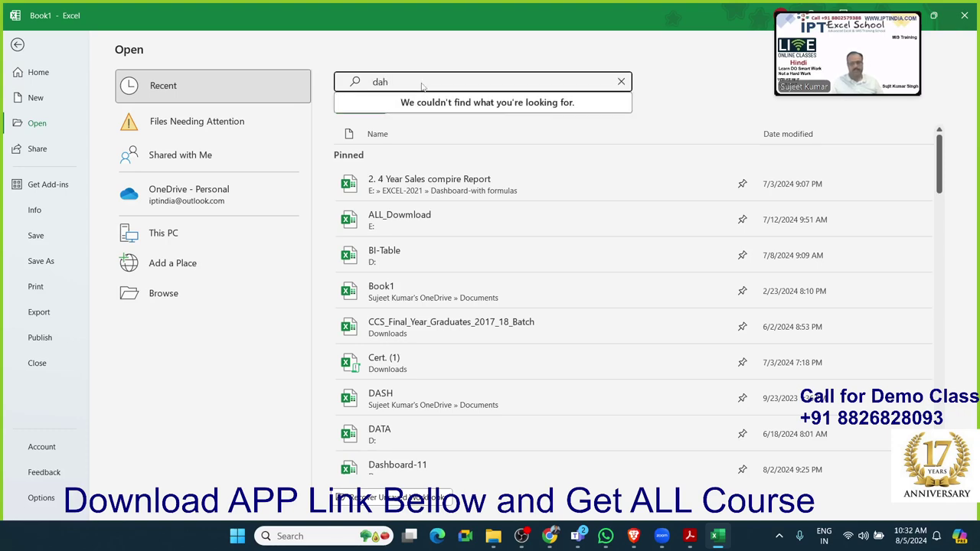
key(BackSpace)
text(s)
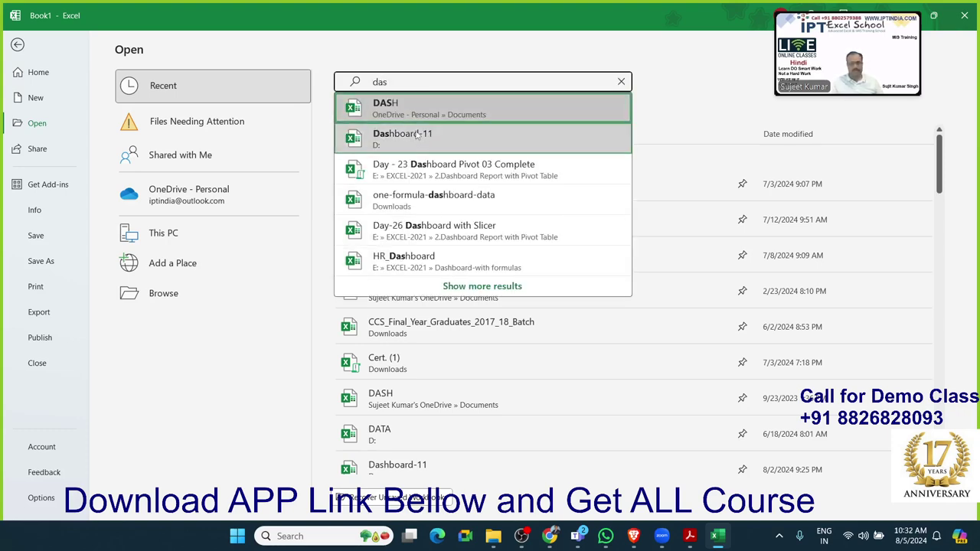
click(416, 135)
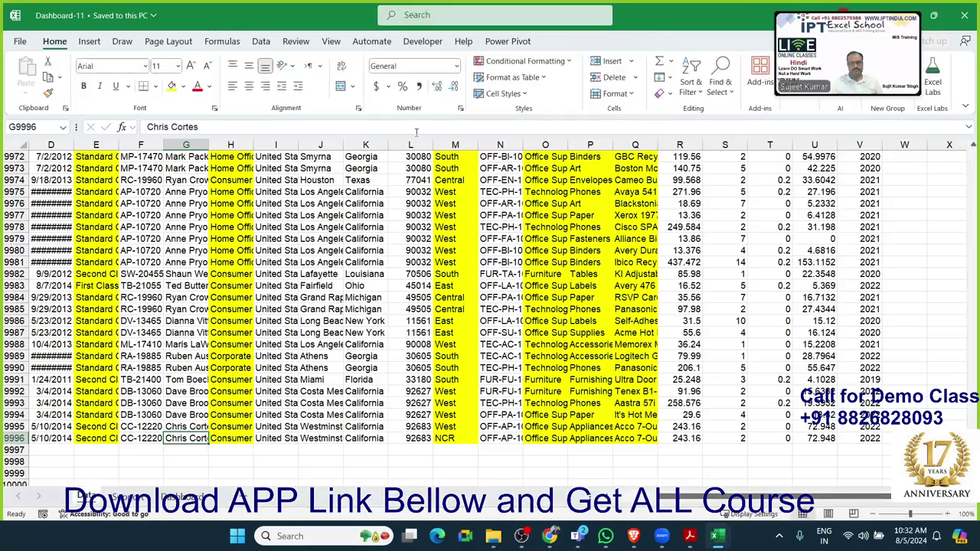
View the Support pivot sheet, then the Dashboard sheet showing Sales 2,297,201 and Profit 286,397.
scroll(132, 372, up, 3)
scroll(132, 373, up, 6)
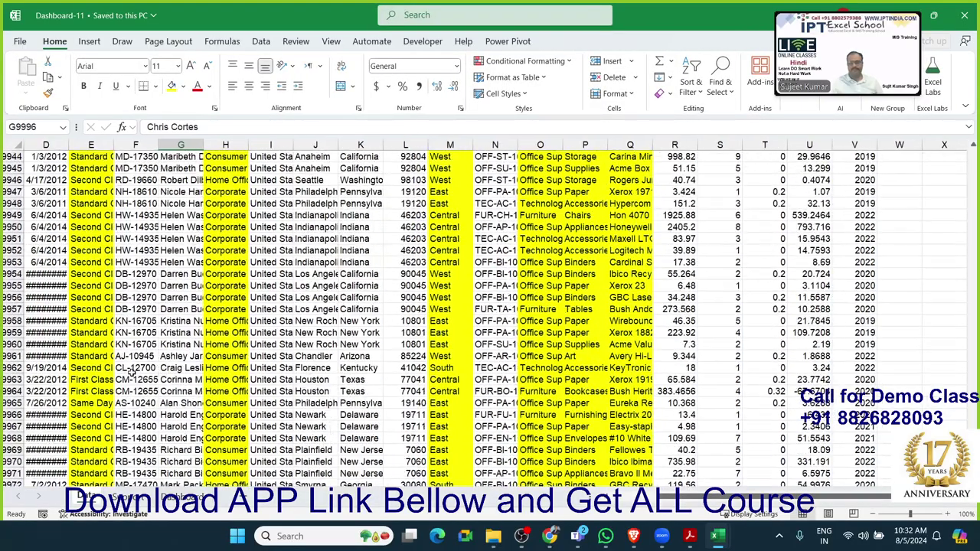
scroll(123, 421, up, 12)
scroll(117, 457, up, 1)
click(127, 497)
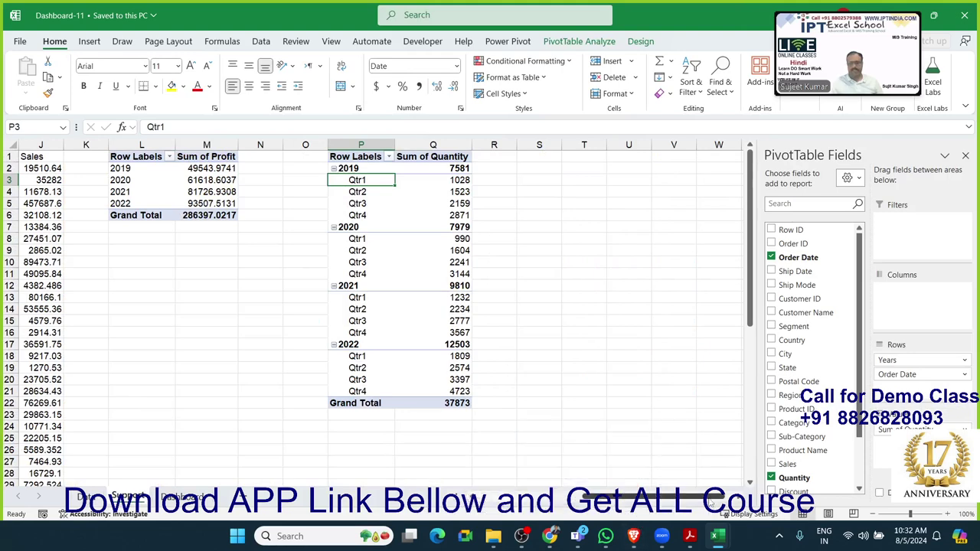
scroll(450, 448, left, 4)
scroll(450, 447, left, 5)
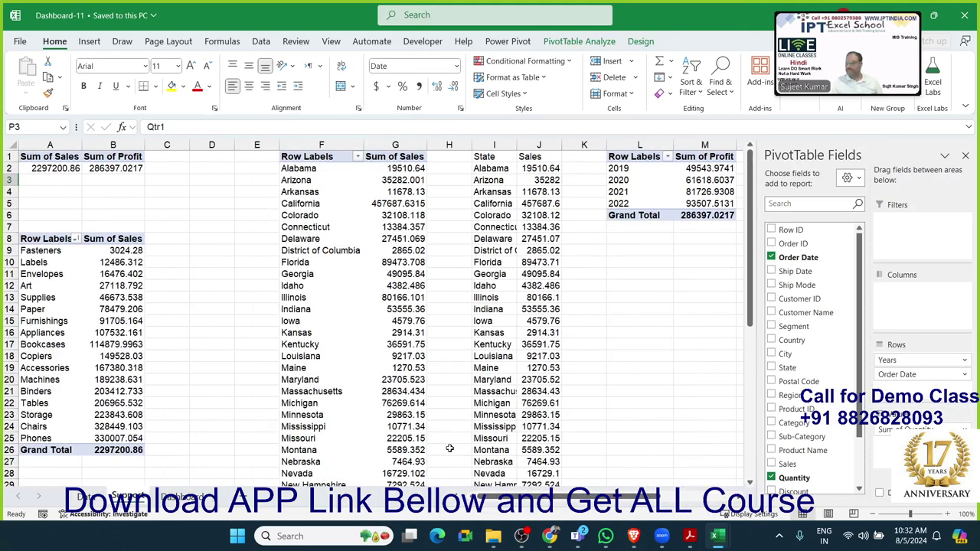
click(175, 499)
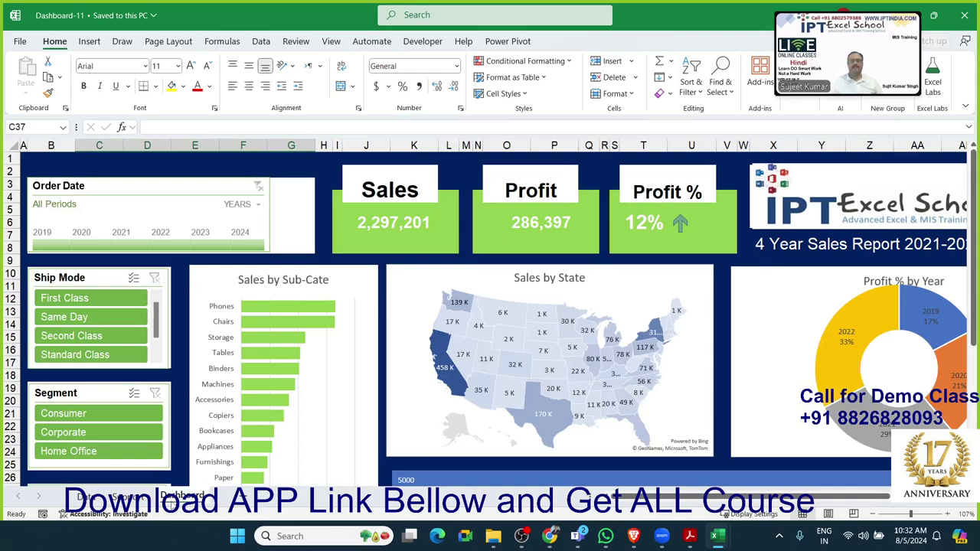
scroll(579, 401, down, 3)
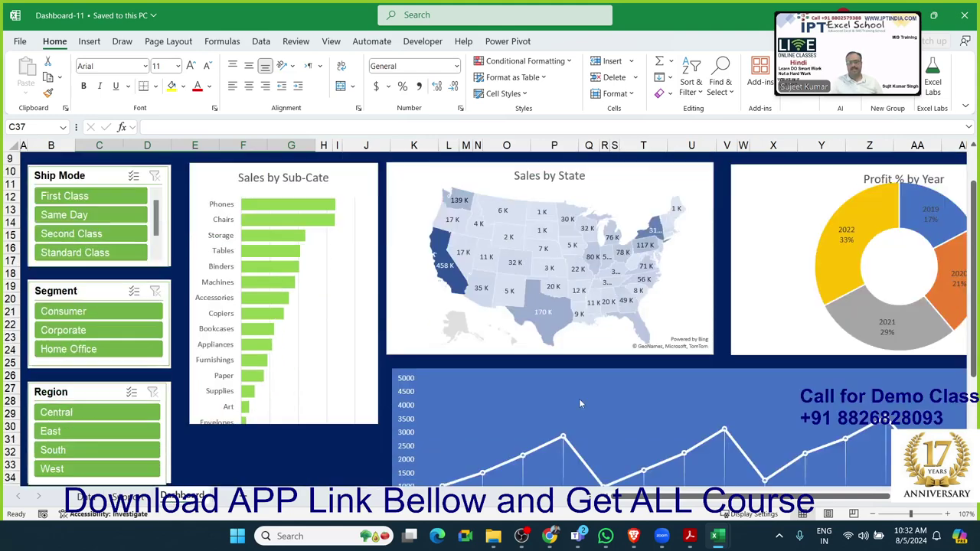
scroll(580, 401, down, 3)
scroll(579, 401, up, 2)
scroll(579, 401, up, 4)
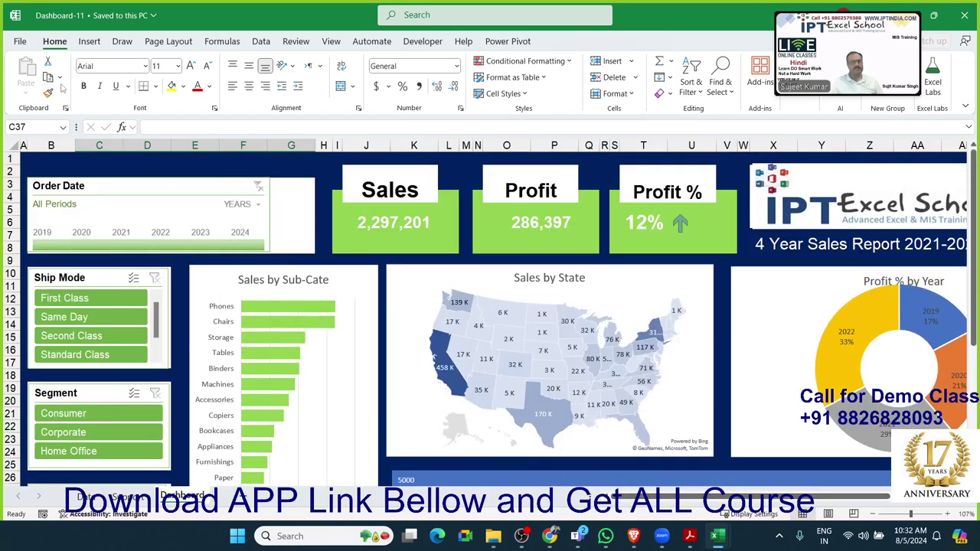
Search recent files for 'dash' and open Day - 23 Dashboard Pivot 03 Complete.
click(20, 41)
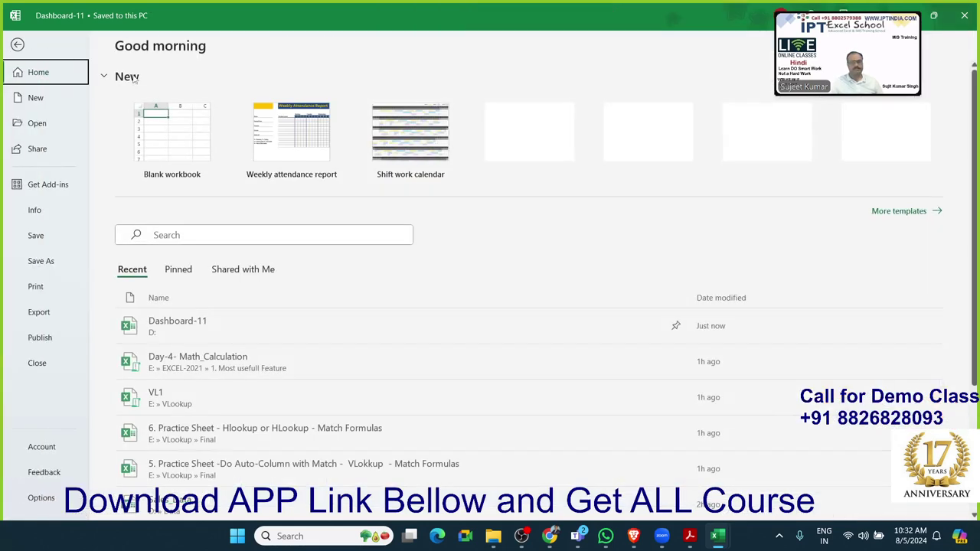
click(197, 237)
text(d)
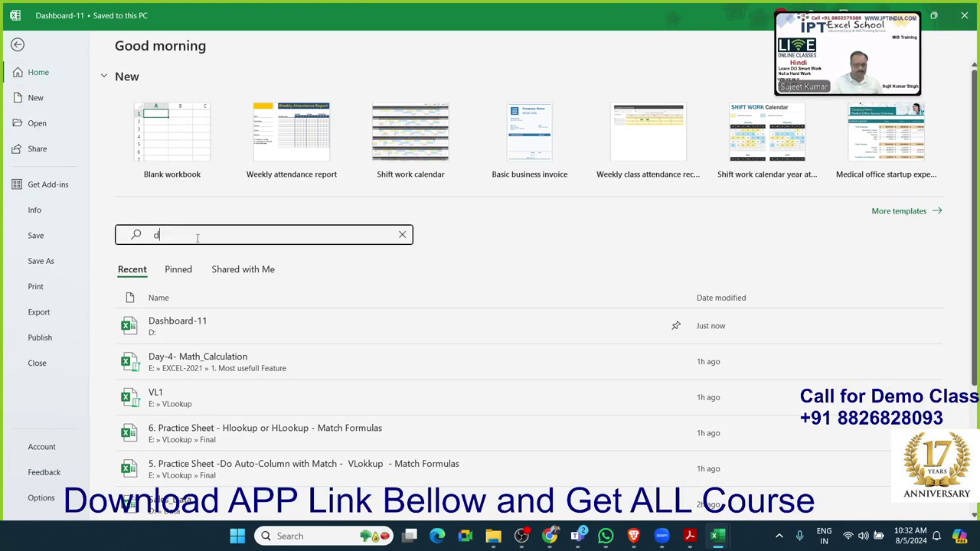
text(ha)
key(BackSpace)
key(BackSpace)
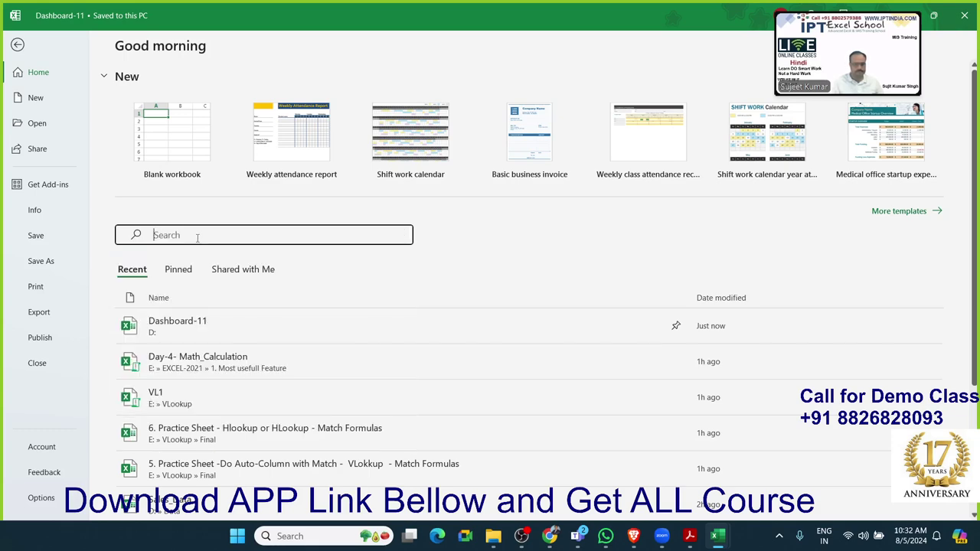
text(dash)
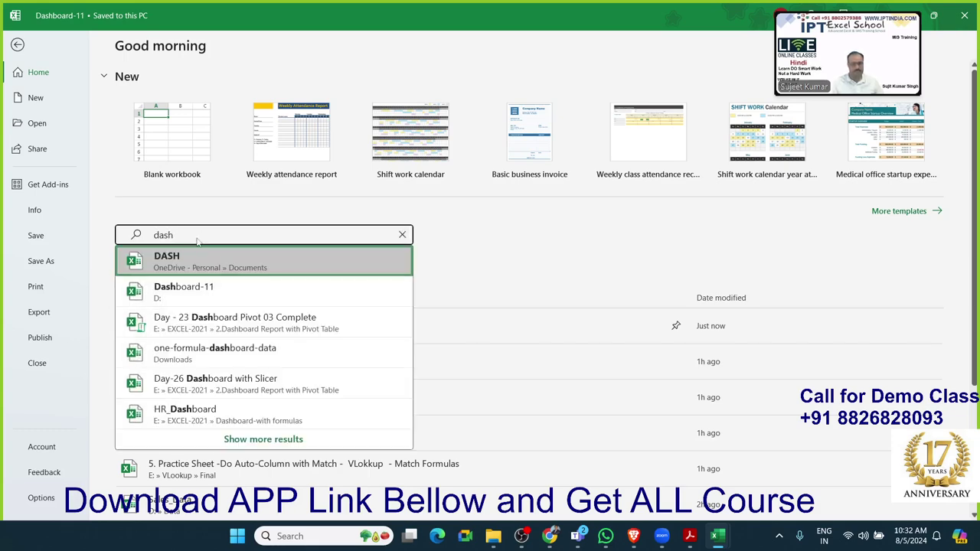
click(284, 325)
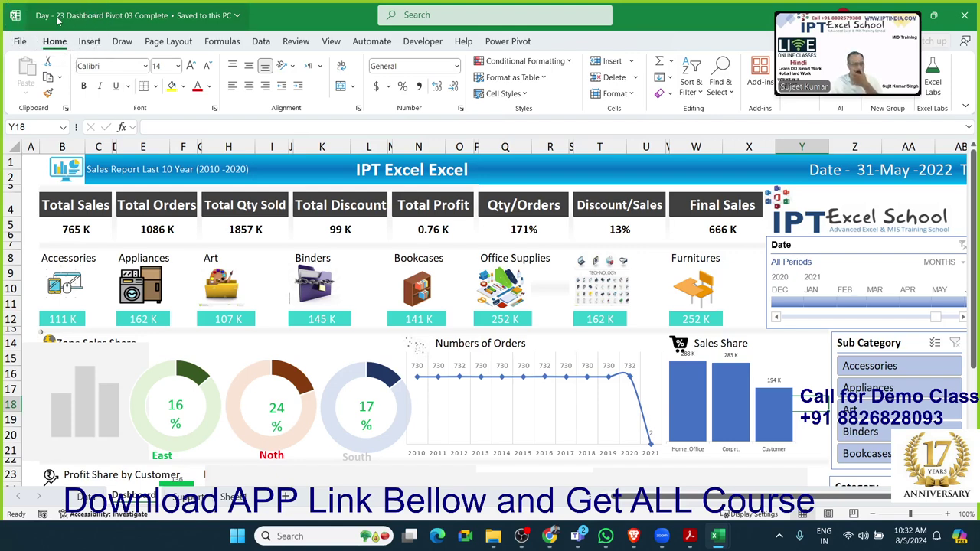
Scroll through the Day - 23 dashboard, then return to the File start page.
scroll(354, 331, down, 3)
scroll(354, 332, down, 5)
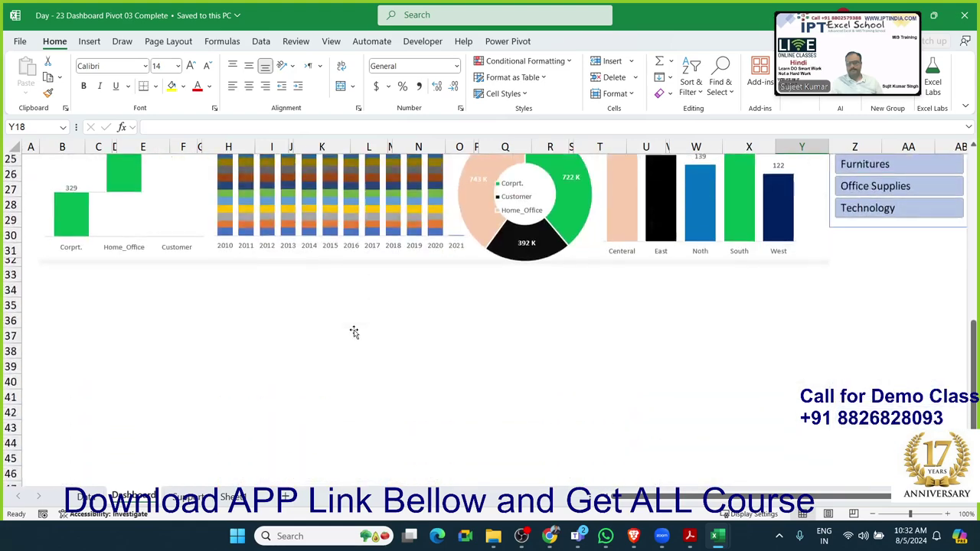
scroll(354, 331, down, 3)
scroll(352, 332, up, 11)
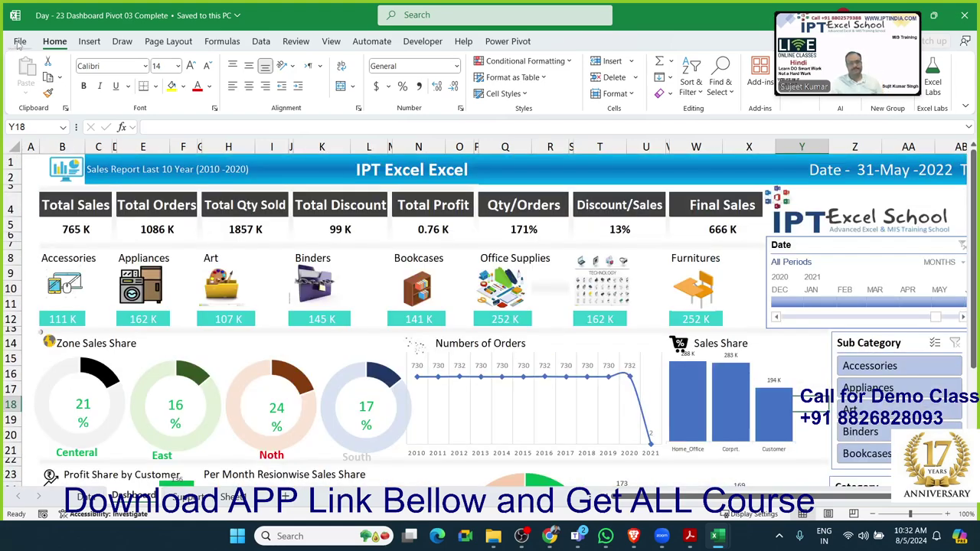
click(19, 43)
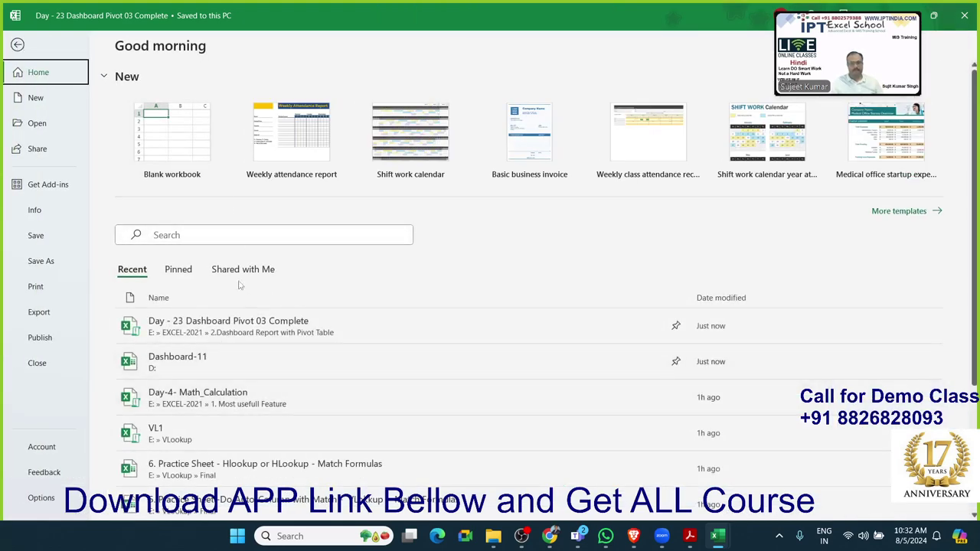
Leave the File page to view the Day - 23 dashboard with Total Sales 765 K.
key(Escape)
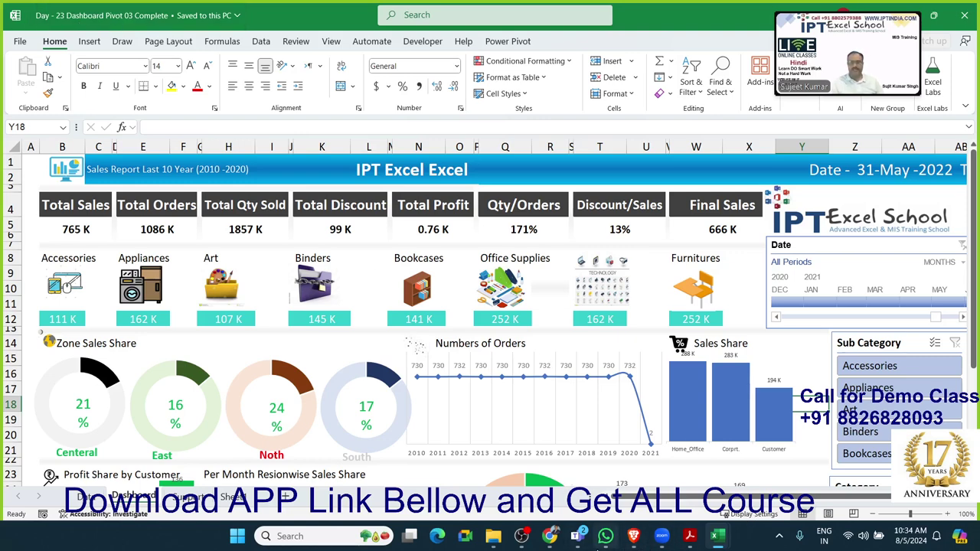
mouse_move(689, 536)
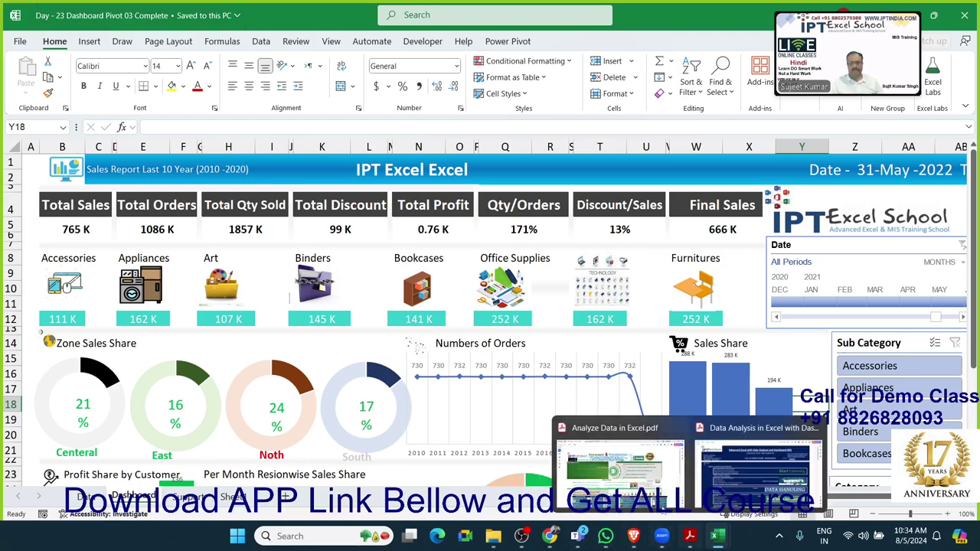
click(619, 459)
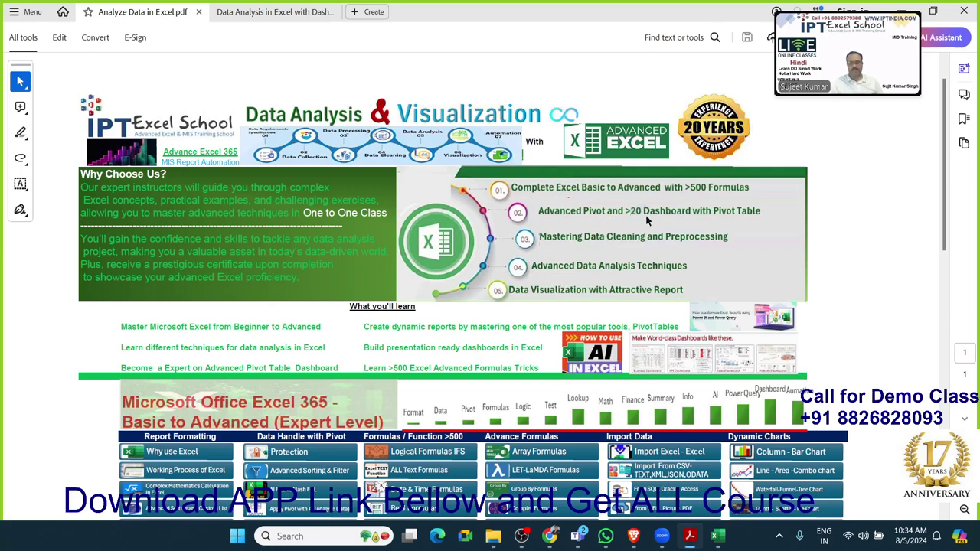
scroll(647, 220, down, 2)
scroll(613, 268, down, 3)
scroll(589, 324, down, 4)
scroll(589, 325, up, 4)
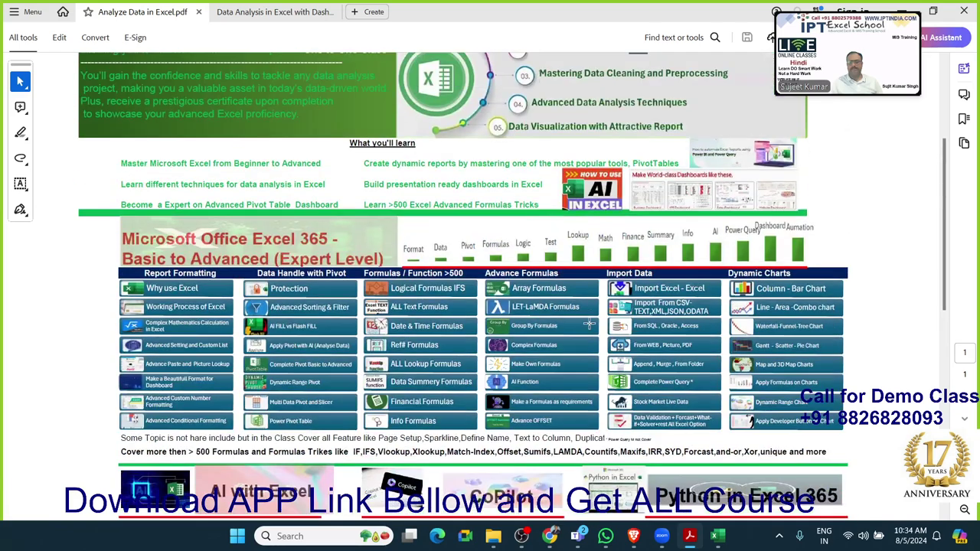
scroll(590, 324, down, 3)
scroll(590, 324, down, 4)
scroll(589, 324, down, 2)
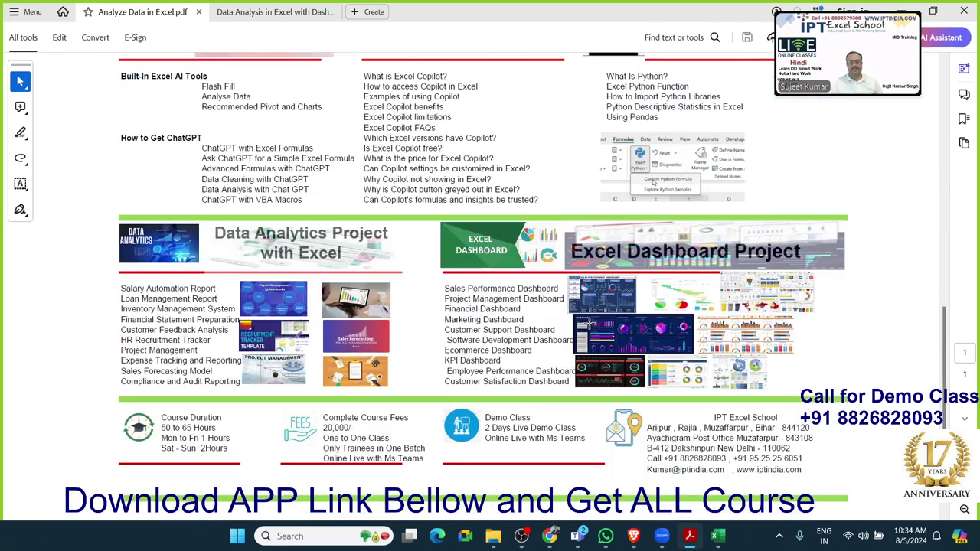
scroll(474, 310, up, 2)
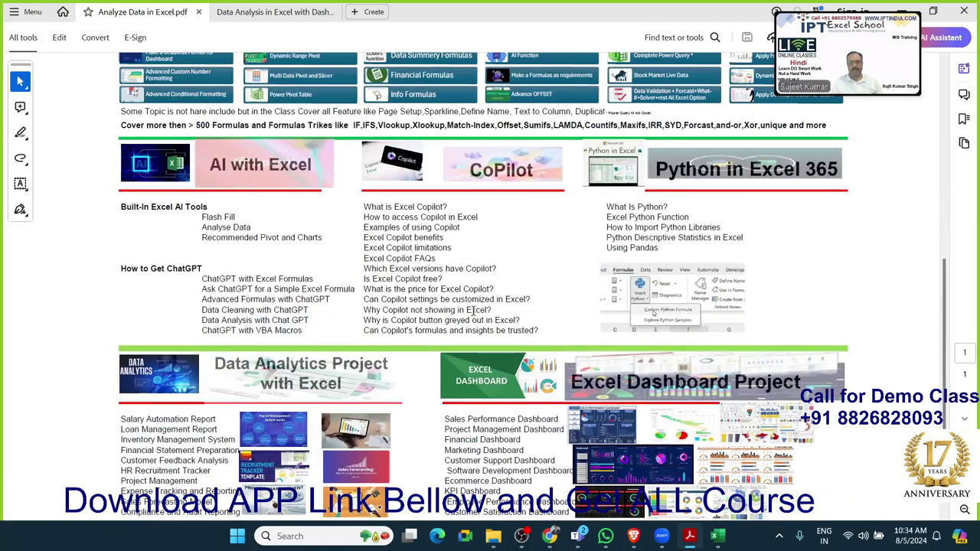
scroll(474, 310, up, 3)
scroll(474, 310, up, 1)
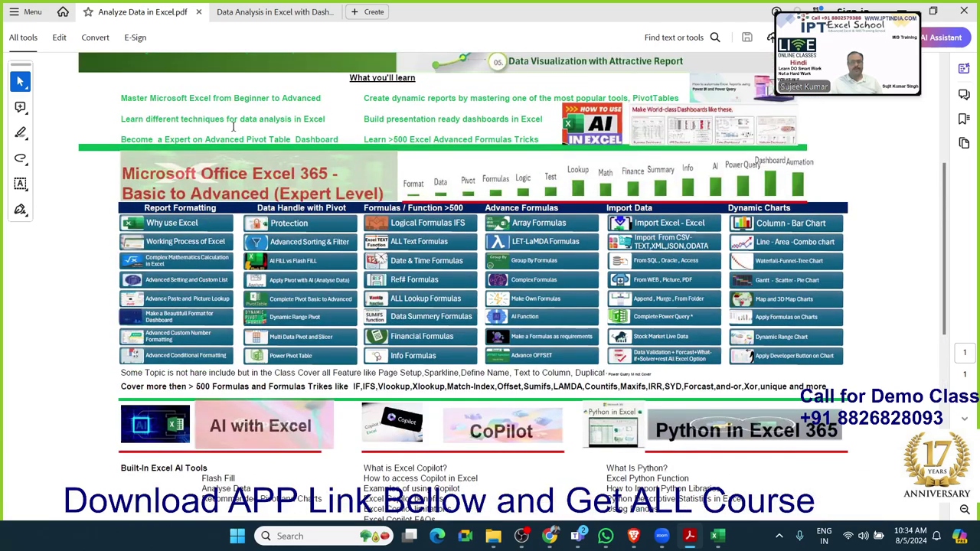
click(252, 12)
scroll(261, 247, down, 3)
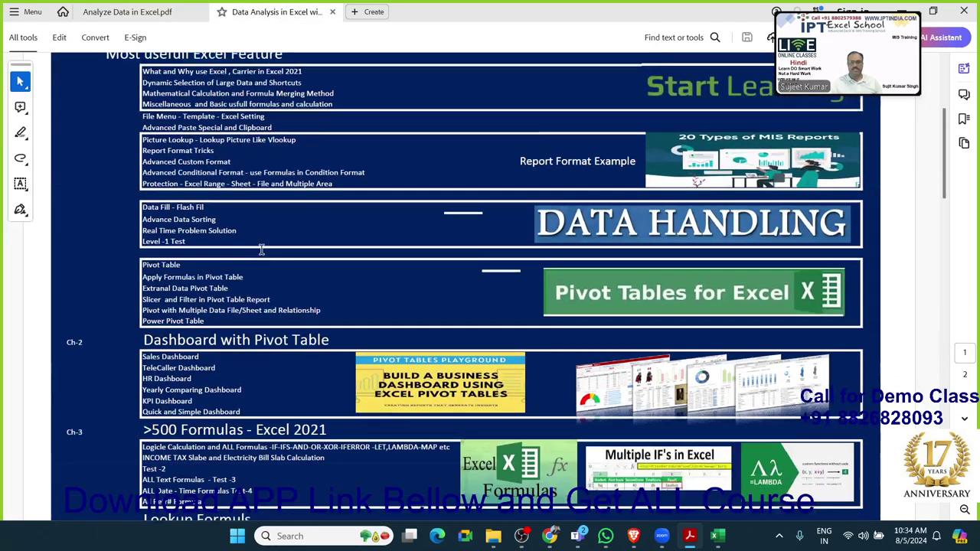
scroll(261, 247, down, 3)
scroll(261, 247, down, 5)
scroll(261, 246, down, 1)
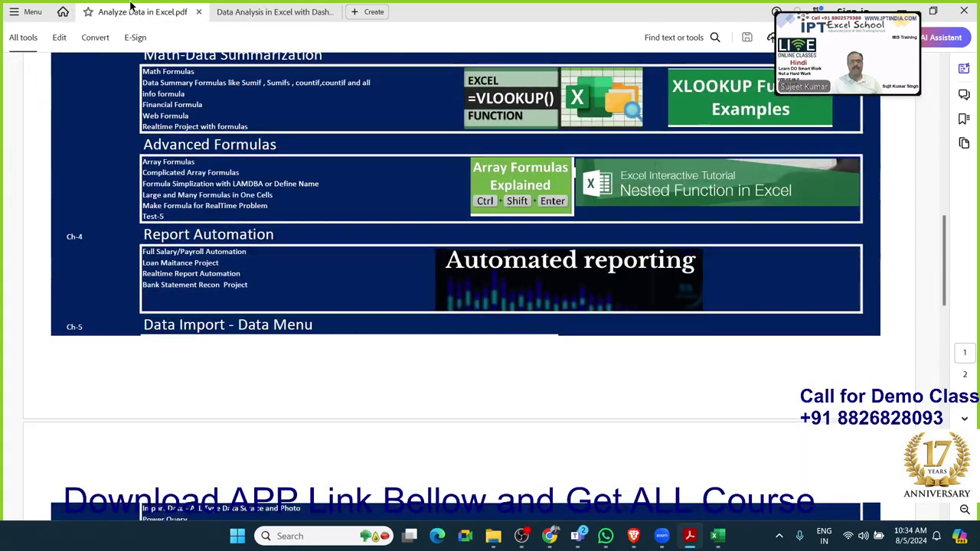
click(129, 11)
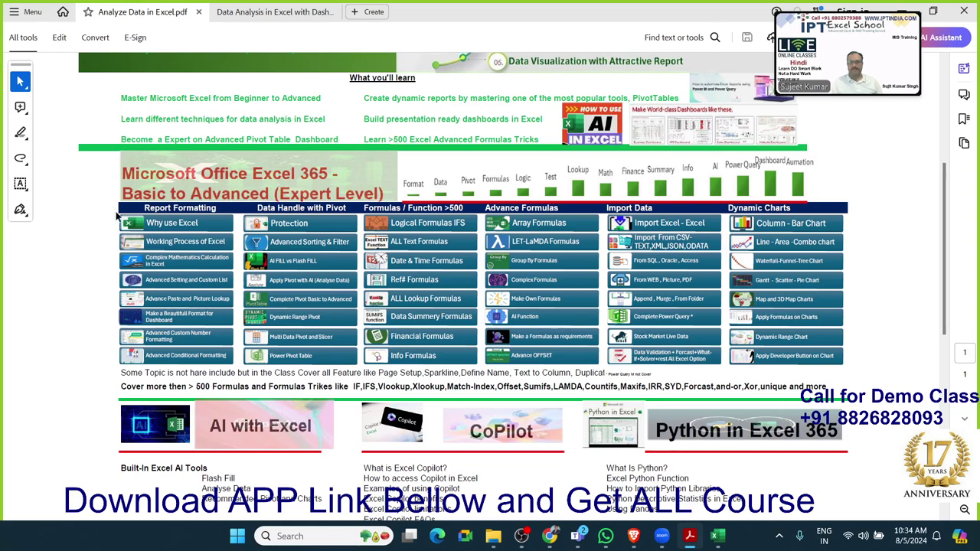
scroll(142, 289, down, 3)
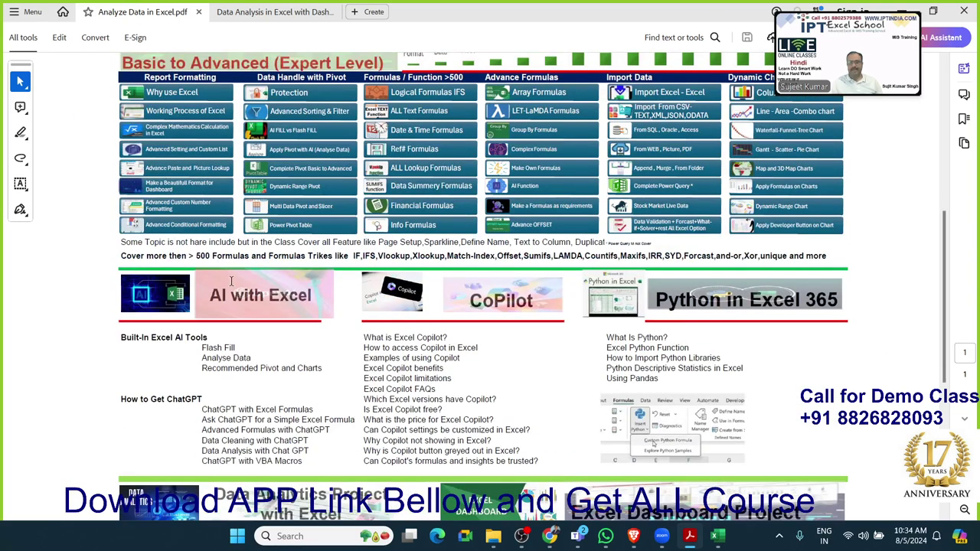
double_click(245, 295)
triple_click(472, 301)
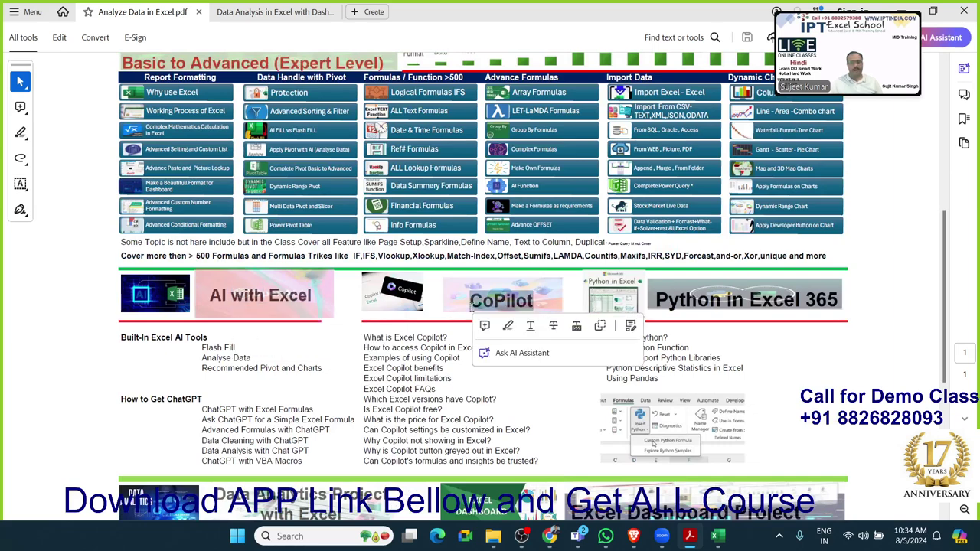
click(472, 305)
scroll(649, 314, down, 1)
scroll(649, 315, down, 1)
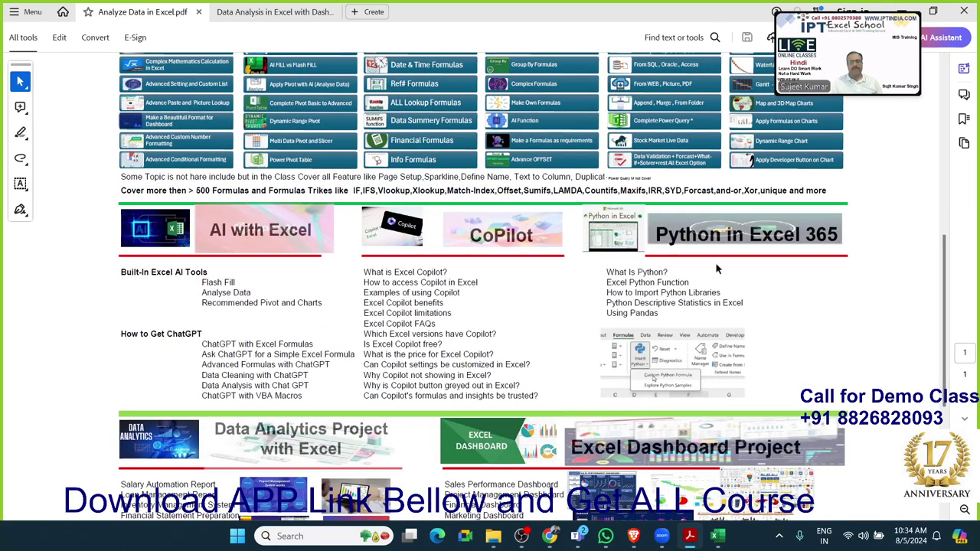
double_click(712, 240)
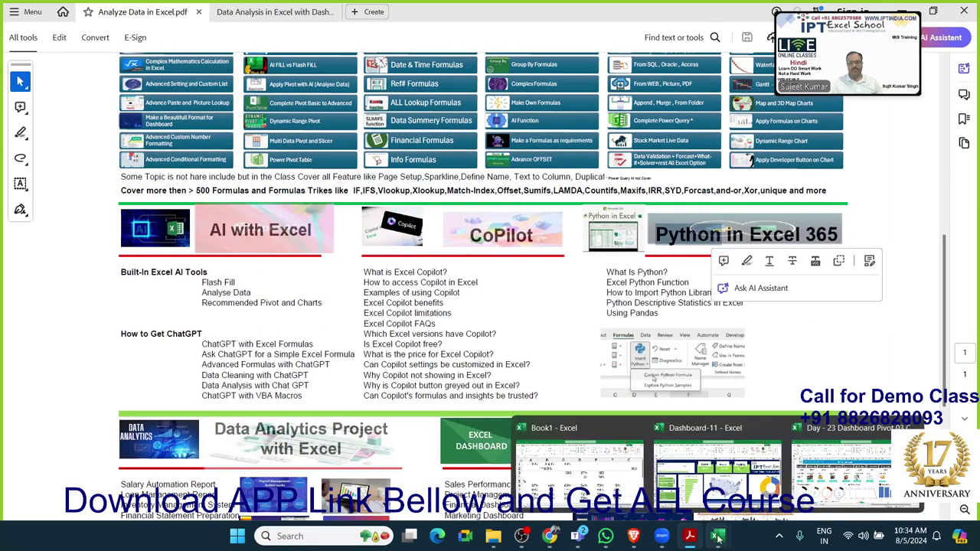
mouse_move(717, 535)
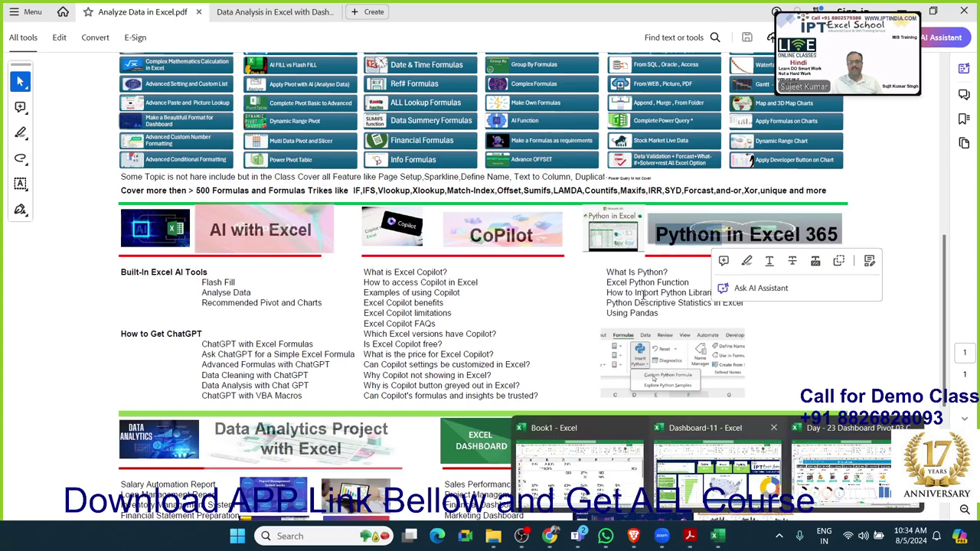
double_click(645, 293)
scroll(645, 292, down, 2)
scroll(645, 292, down, 2)
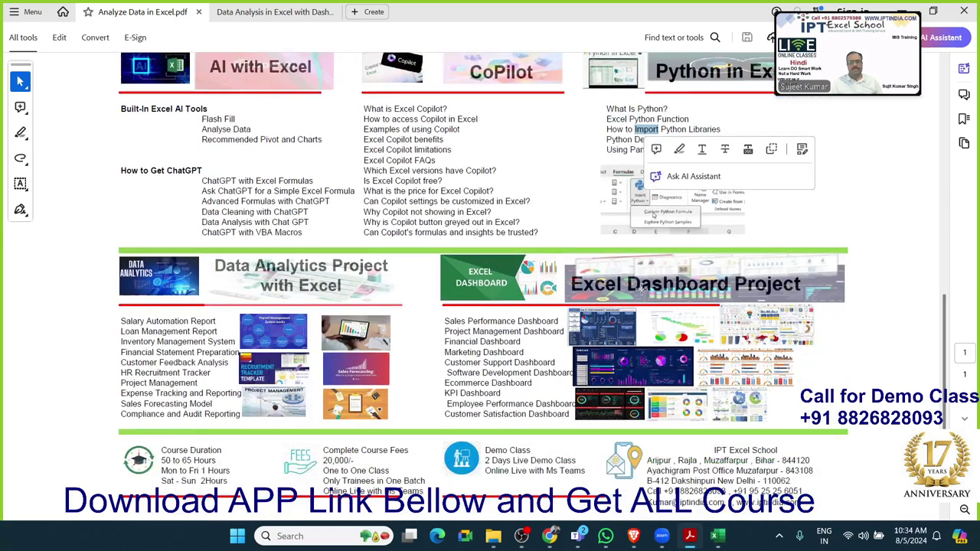
scroll(645, 293, down, 2)
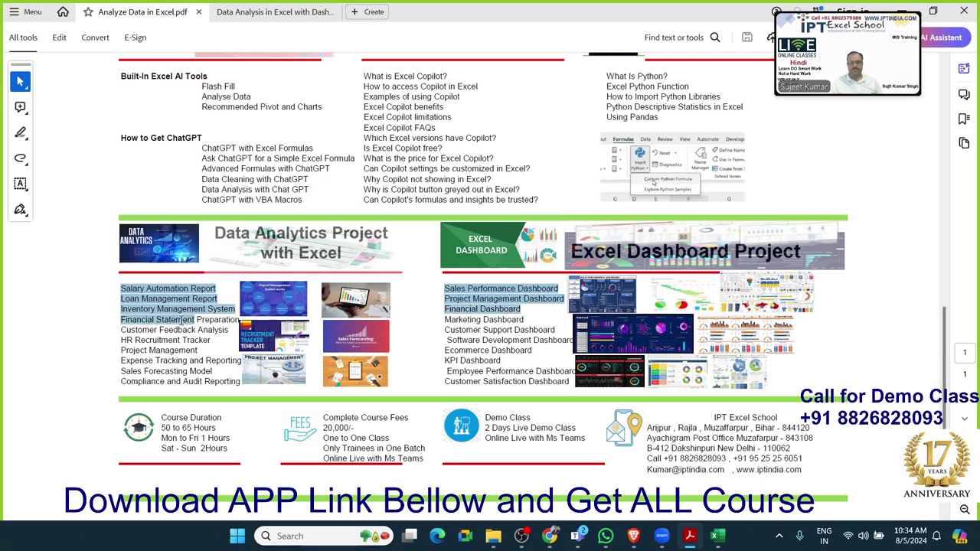
drag(142, 287, 206, 346)
click(474, 298)
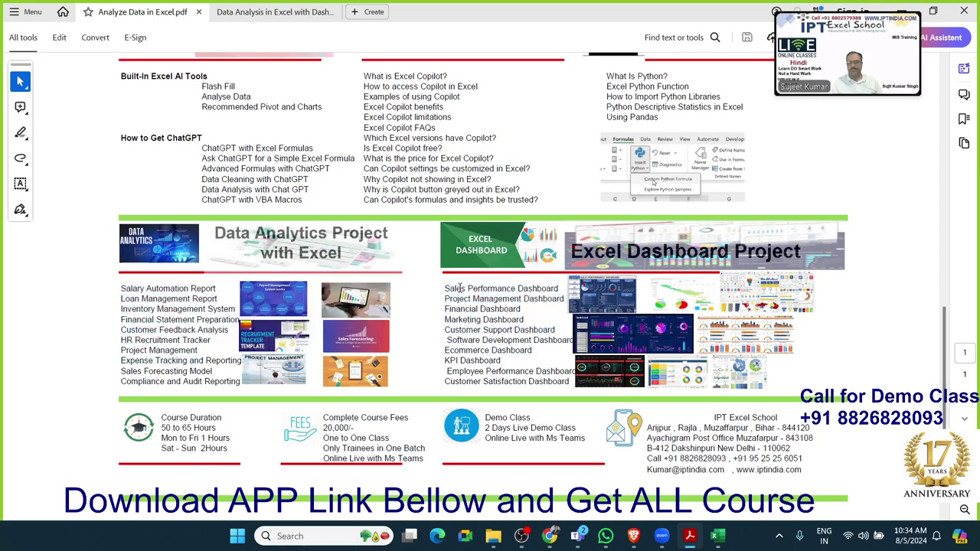
drag(446, 283, 554, 361)
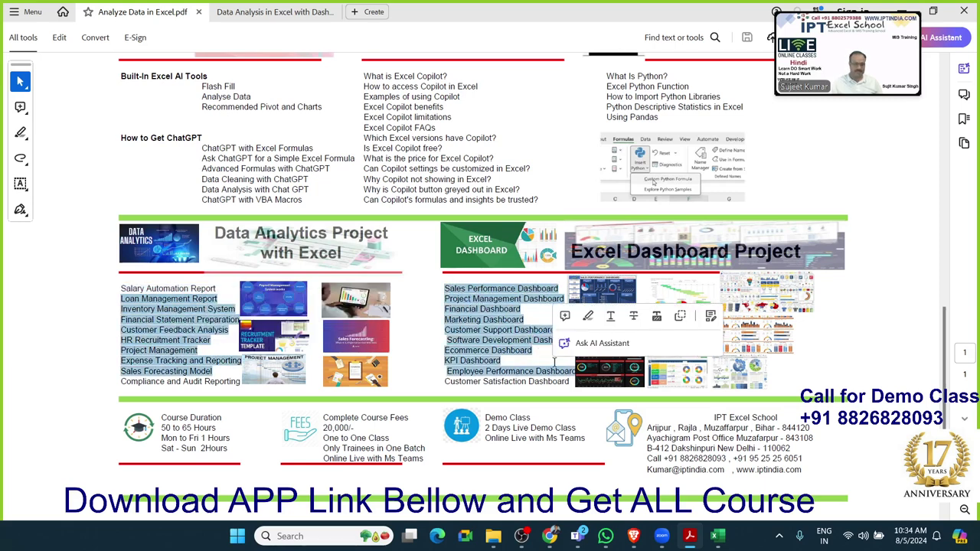
scroll(554, 361, up, 5)
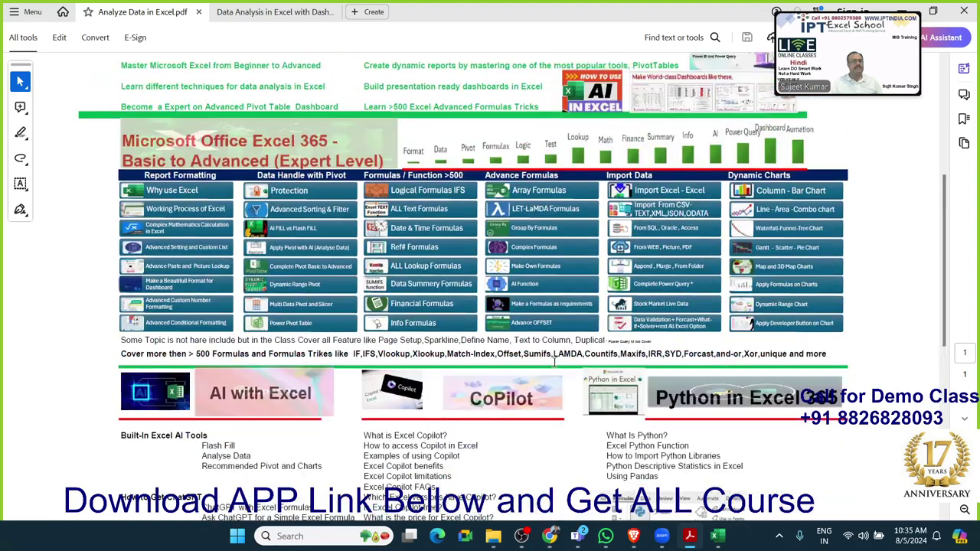
scroll(554, 361, up, 4)
scroll(554, 361, up, 1)
scroll(554, 361, down, 4)
scroll(554, 362, down, 5)
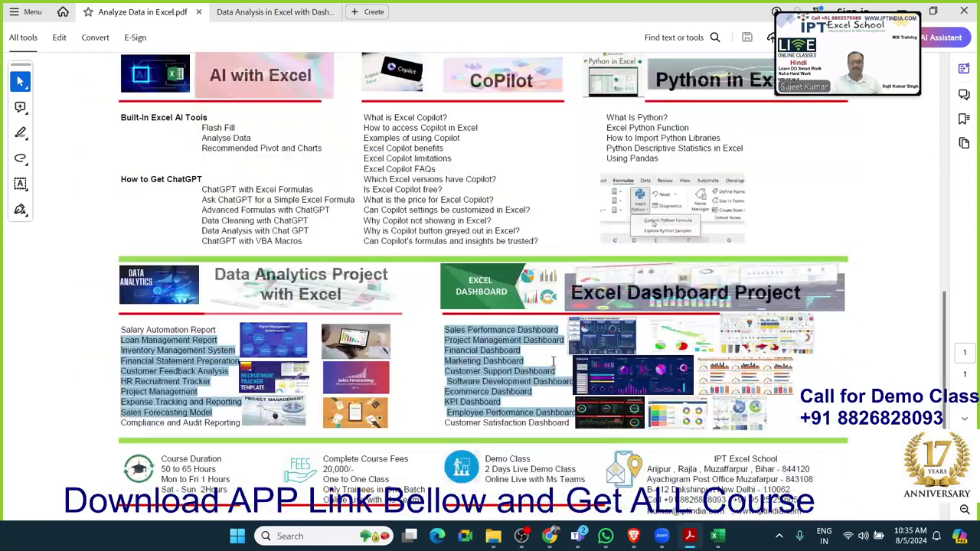
scroll(554, 362, down, 2)
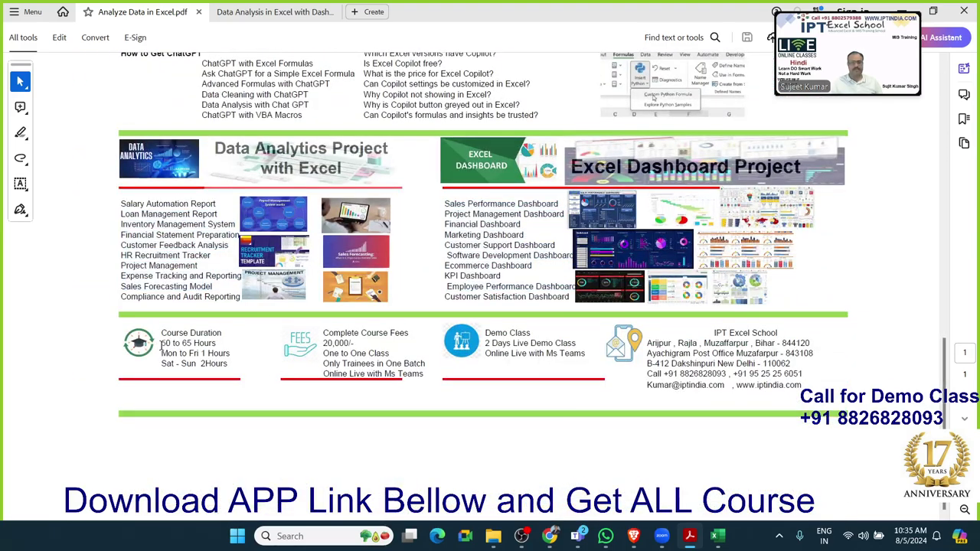
mouse_move(158, 345)
mouse_down()
mouse_move(216, 343)
mouse_move(191, 345)
mouse_up()
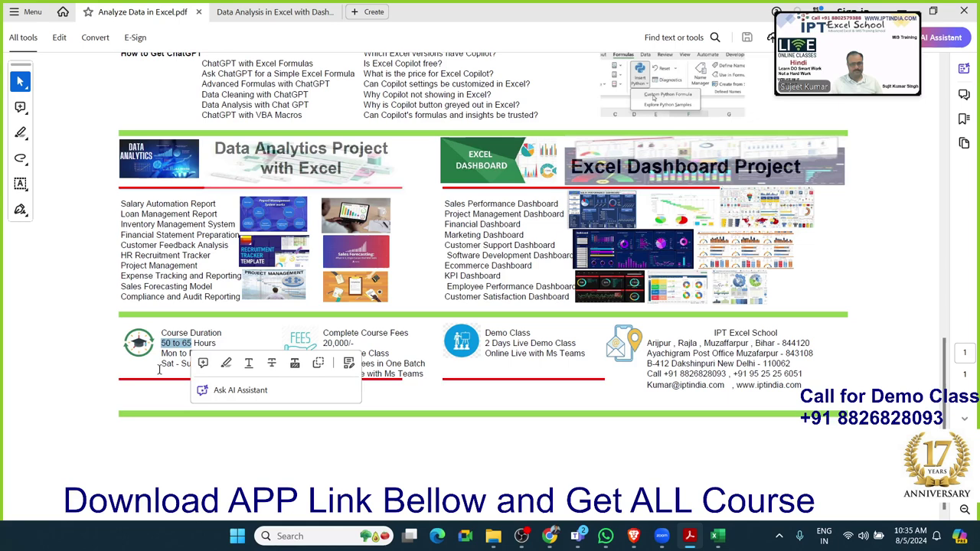
click(159, 370)
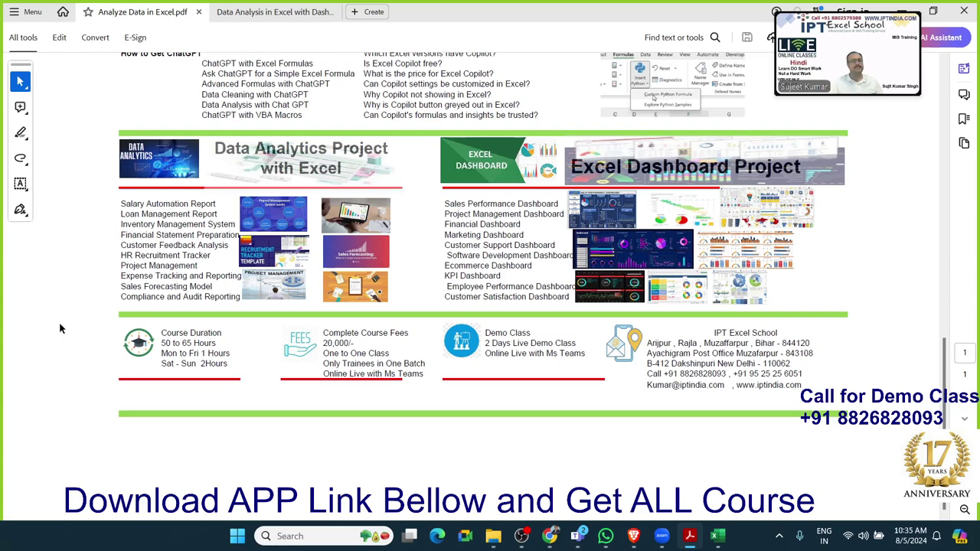
Flip between the Dashboard-MIS and Analyze Data in Excel brochure tabs, zooming in.
click(253, 13)
scroll(208, 242, up, 3)
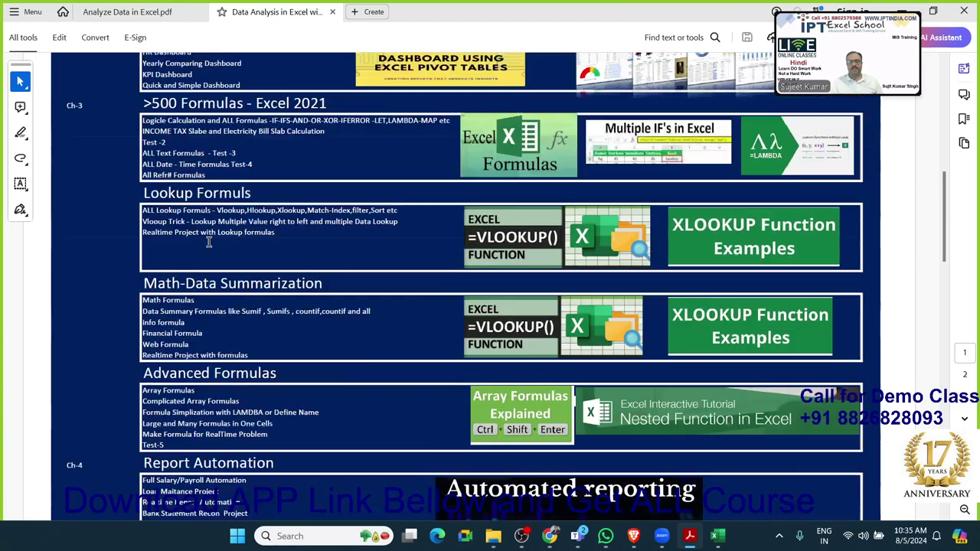
scroll(208, 242, up, 8)
scroll(210, 245, up, 5)
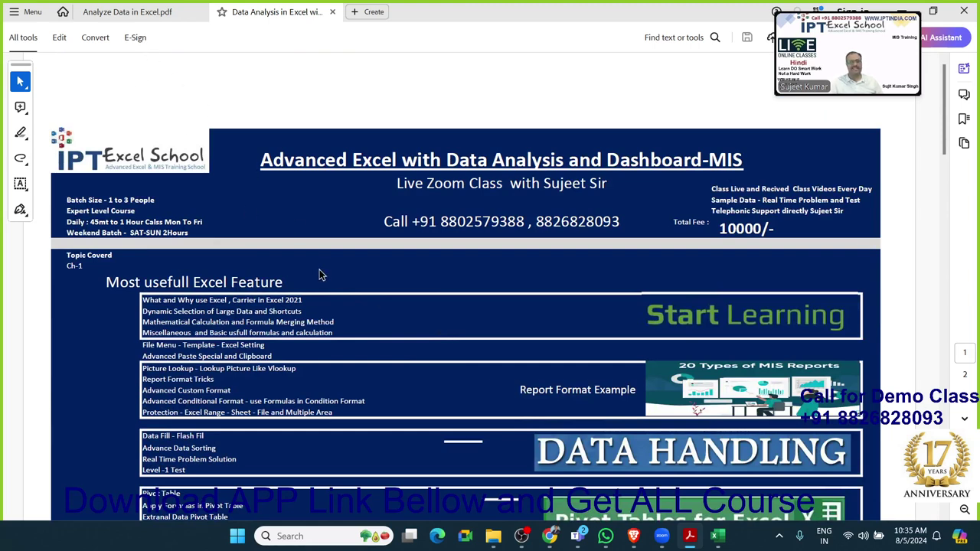
click(143, 15)
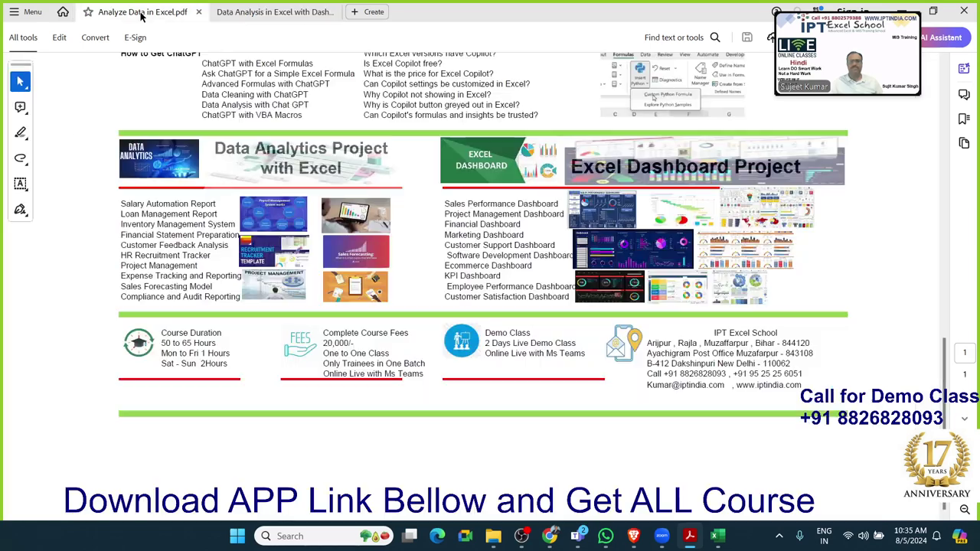
click(247, 16)
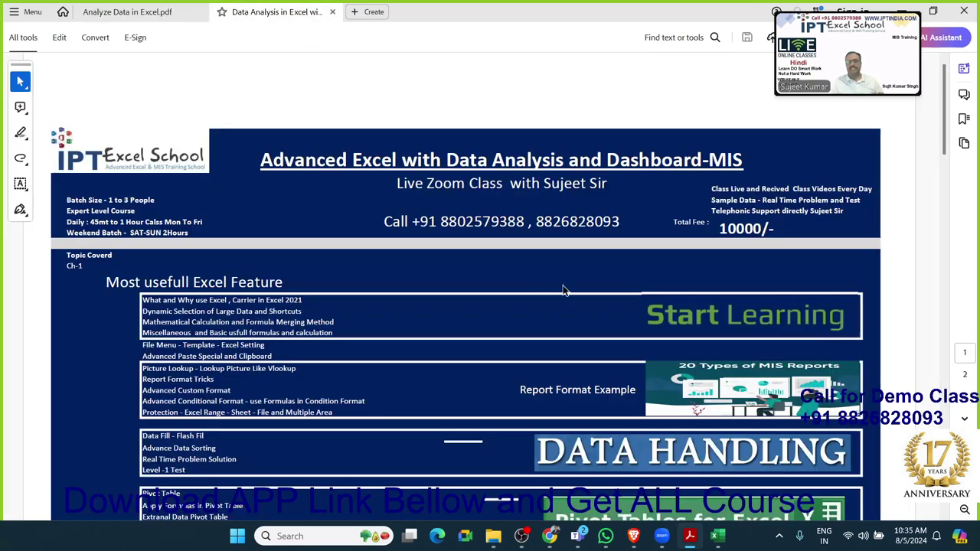
click(157, 14)
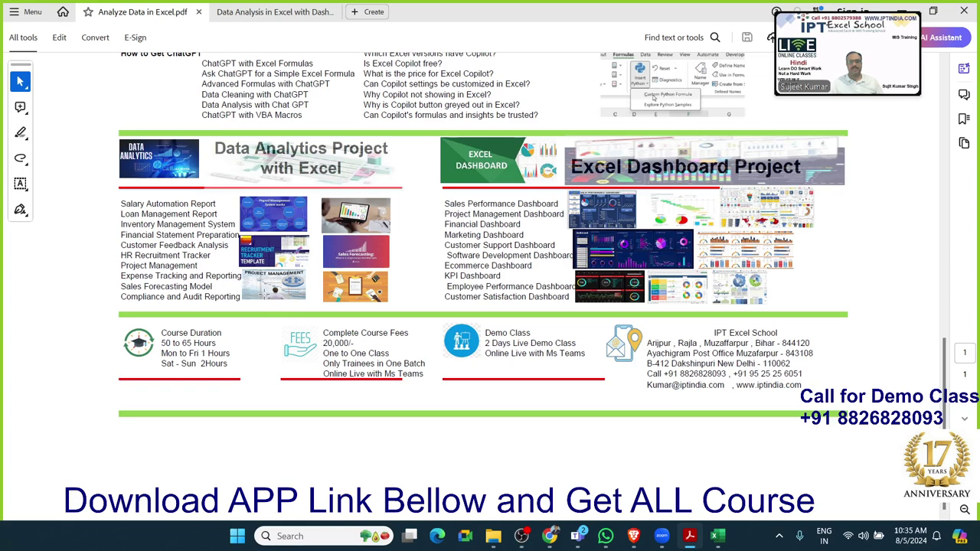
Settle on the Dashboard-MIS brochure and highlight its 10000 total fee.
scroll(207, 223, up, 2)
scroll(210, 223, up, 2)
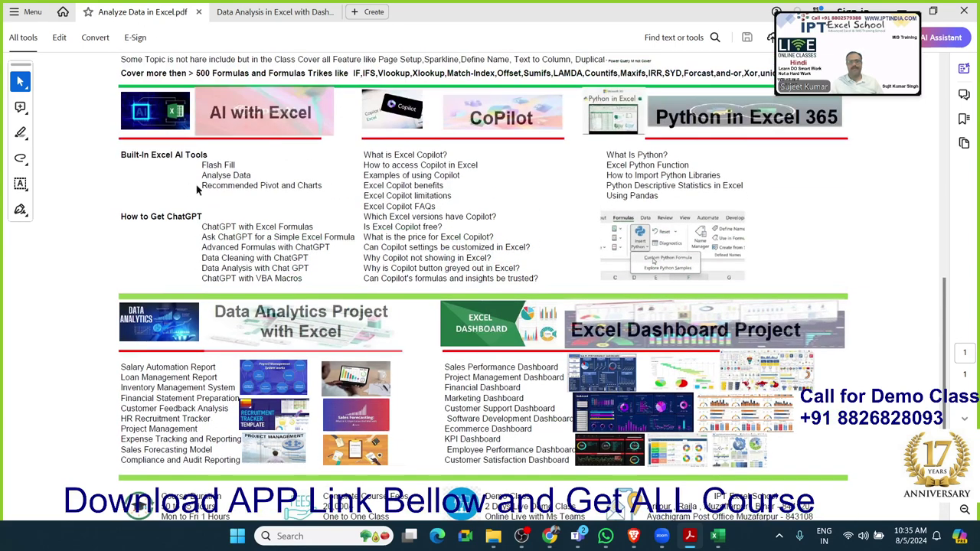
click(258, 21)
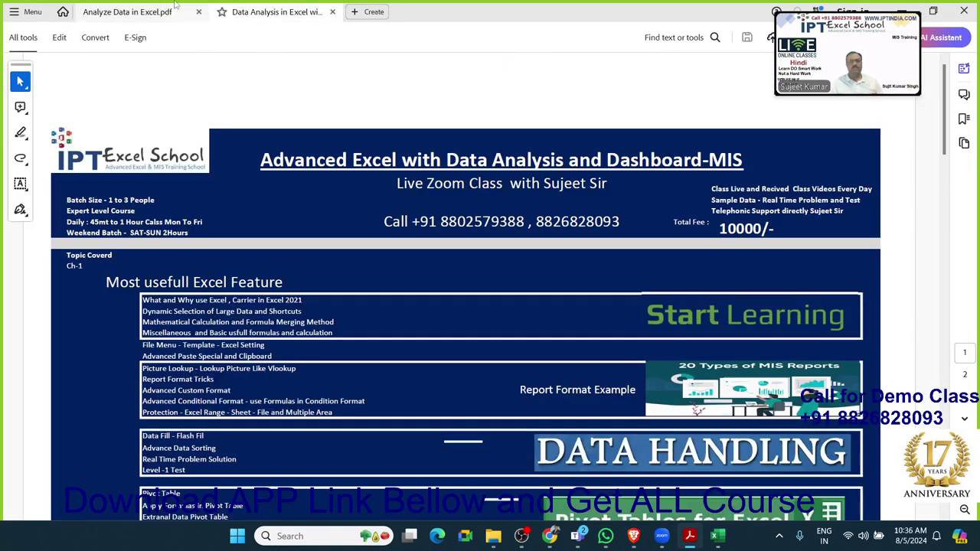
click(162, 17)
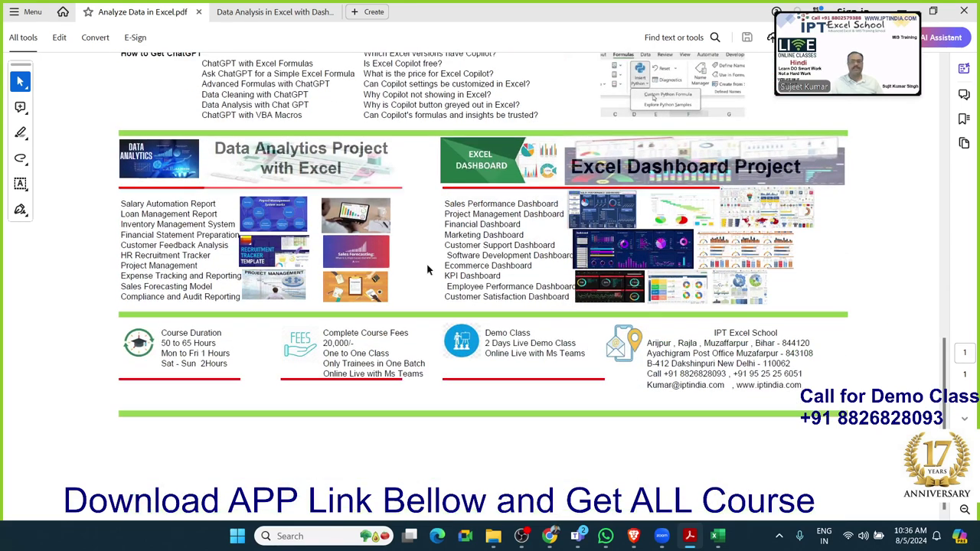
click(233, 13)
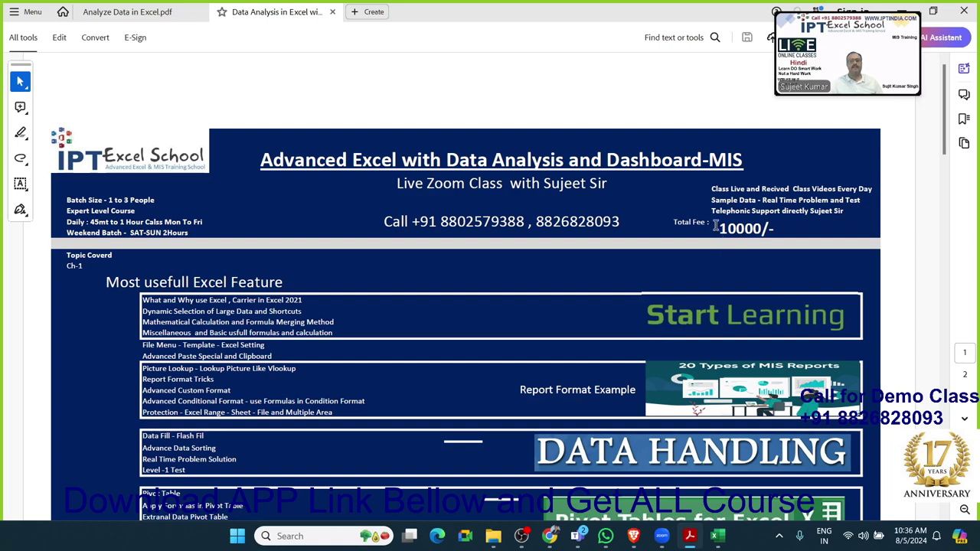
drag(719, 228, 763, 231)
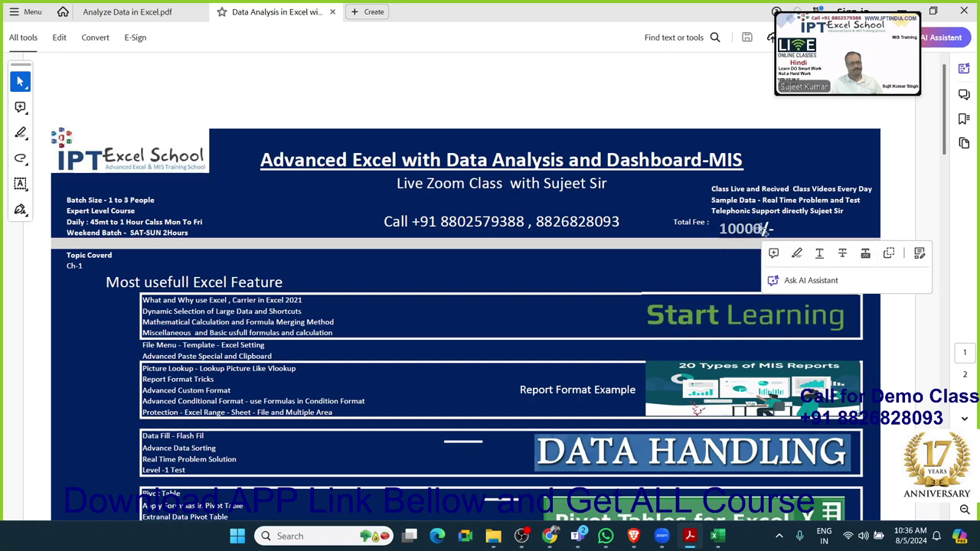